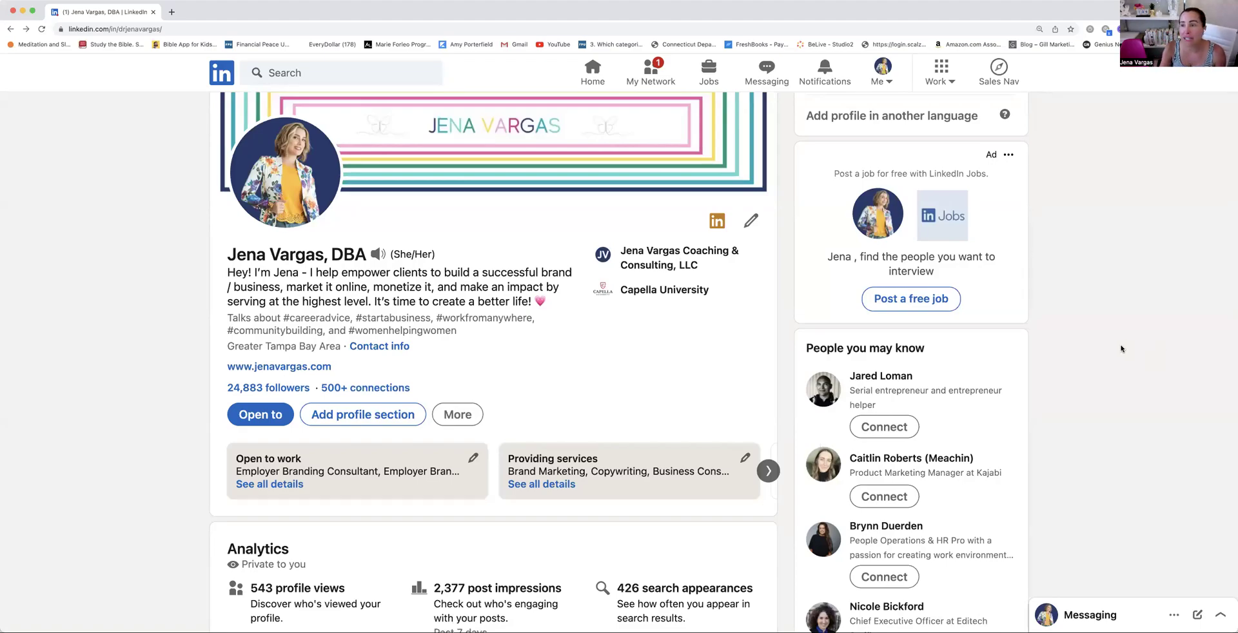
Scroll to the top of the profile and open the profile picture's photo dialog
scroll(1121, 349, "up", 2)
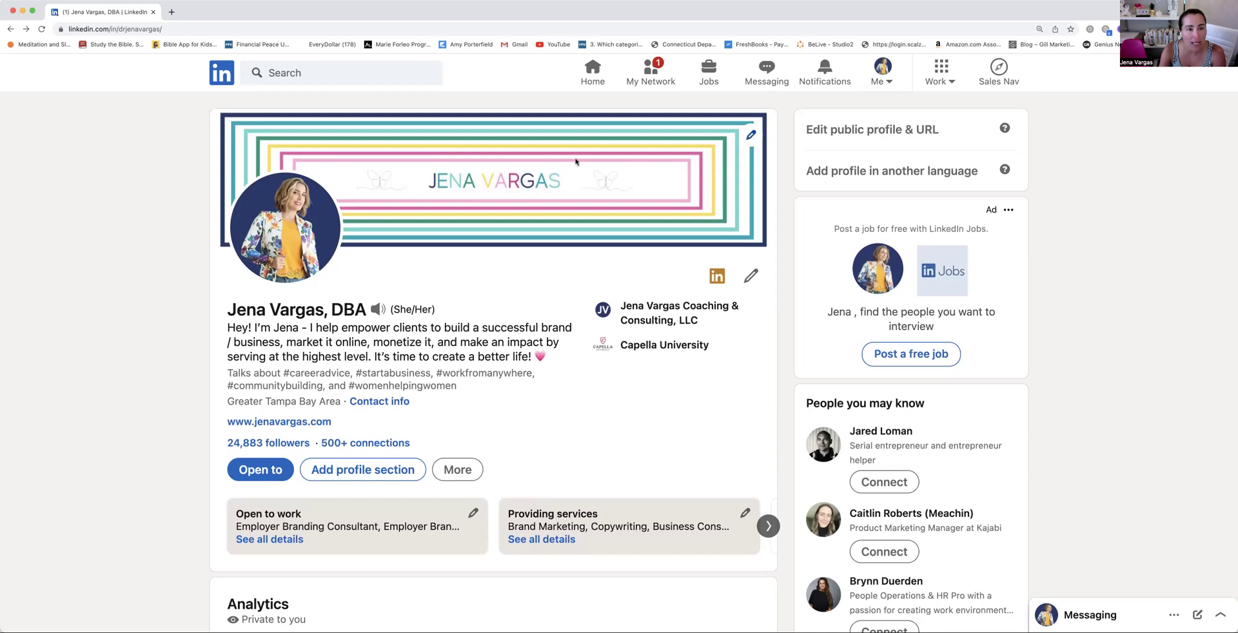
left_click(290, 237)
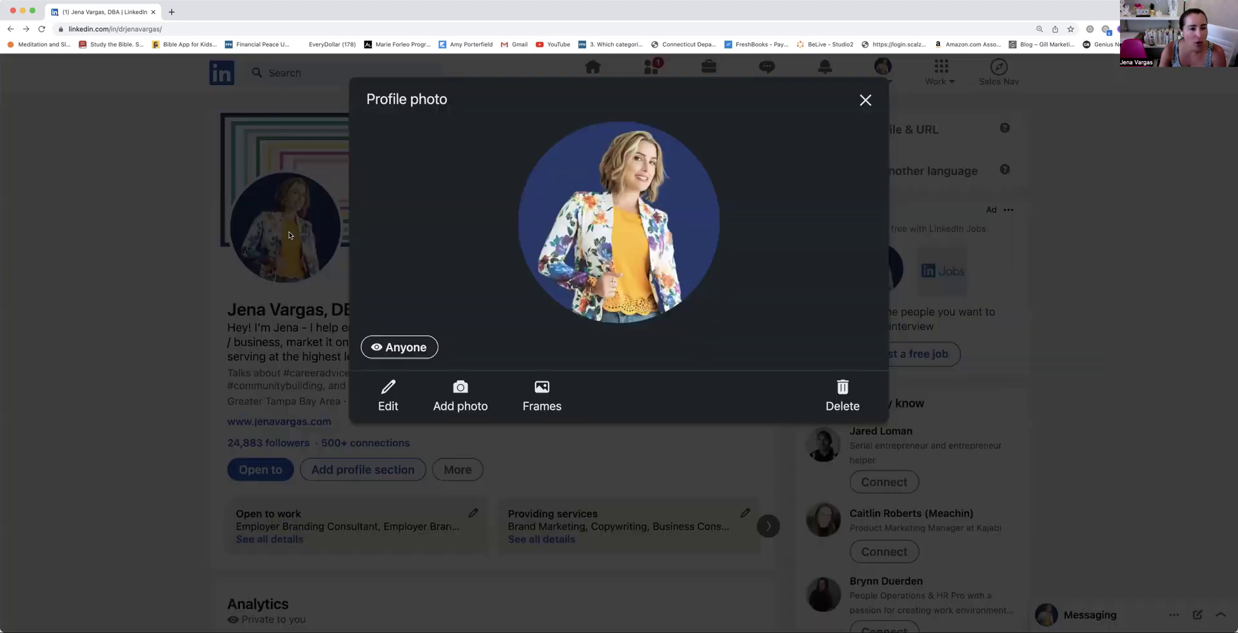
Start uploading a new photo, then cancel and close both photo dialogs, keeping the current picture
left_click(464, 403)
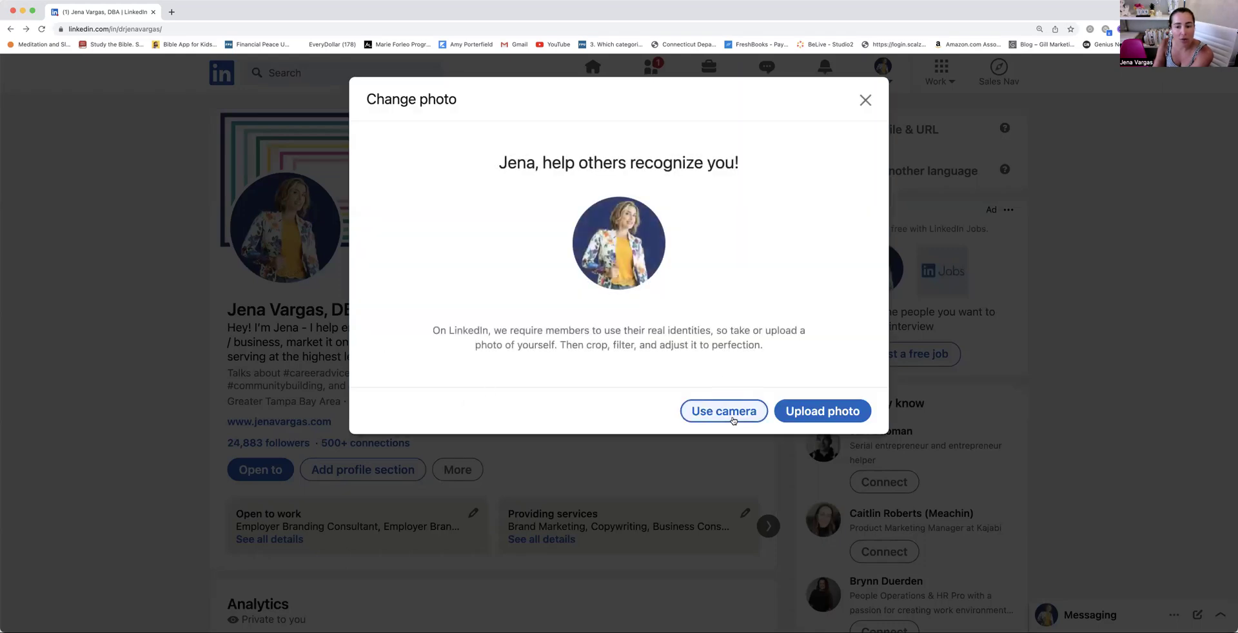
left_click(824, 413)
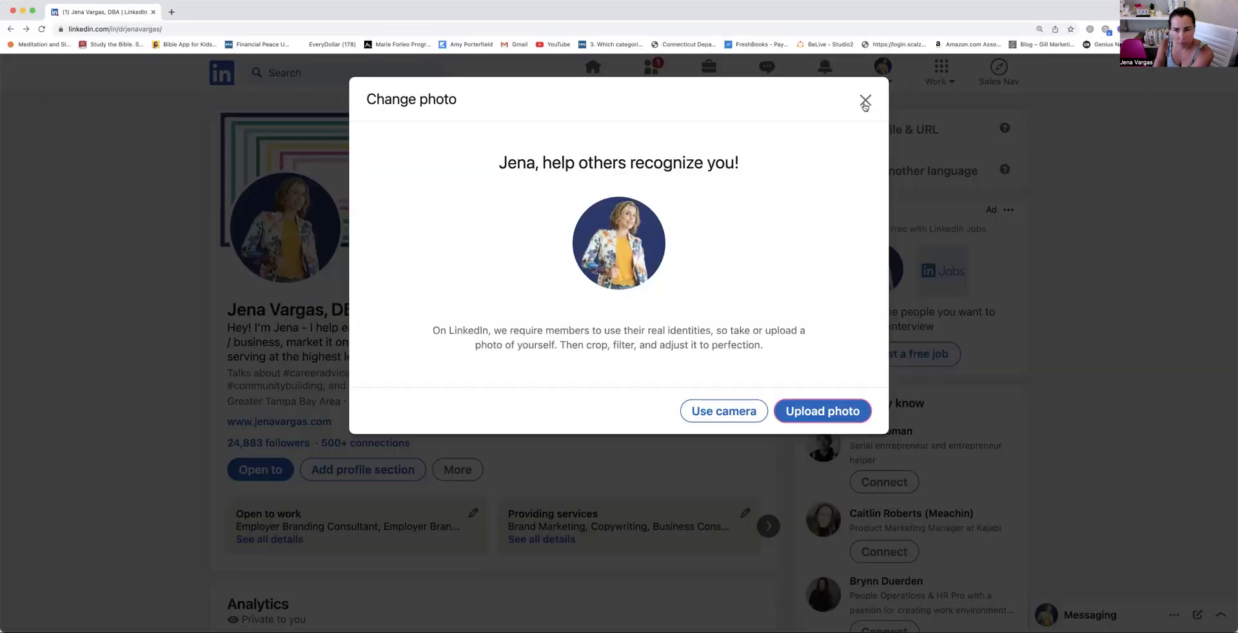
left_click(865, 100)
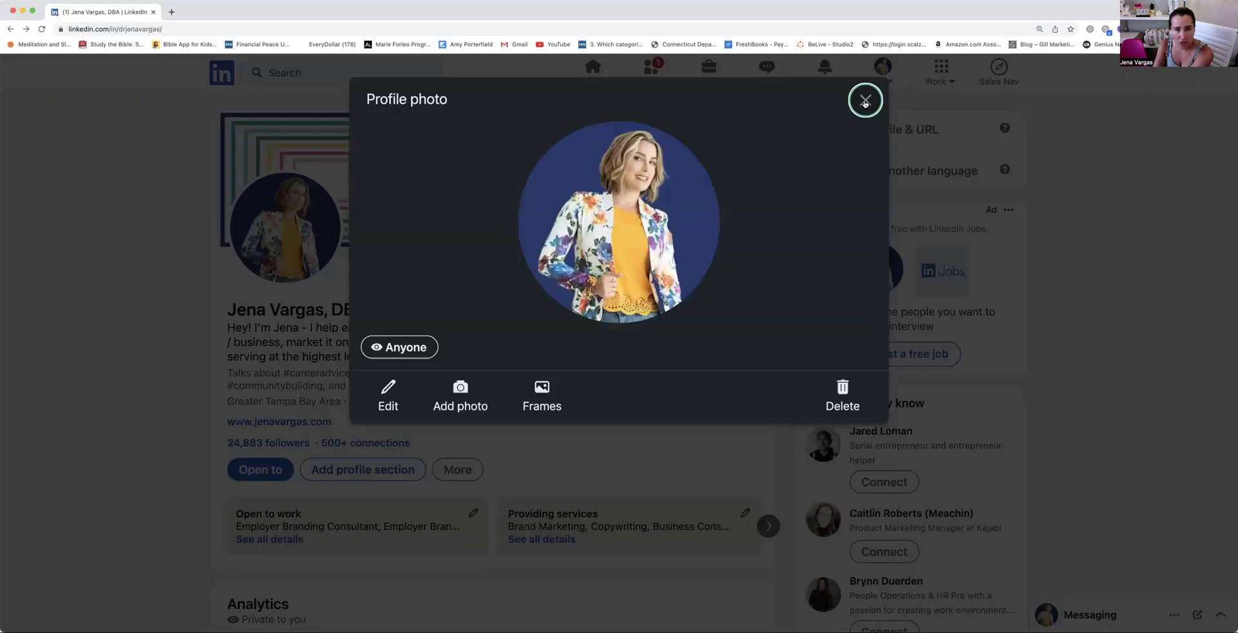
left_click(866, 101)
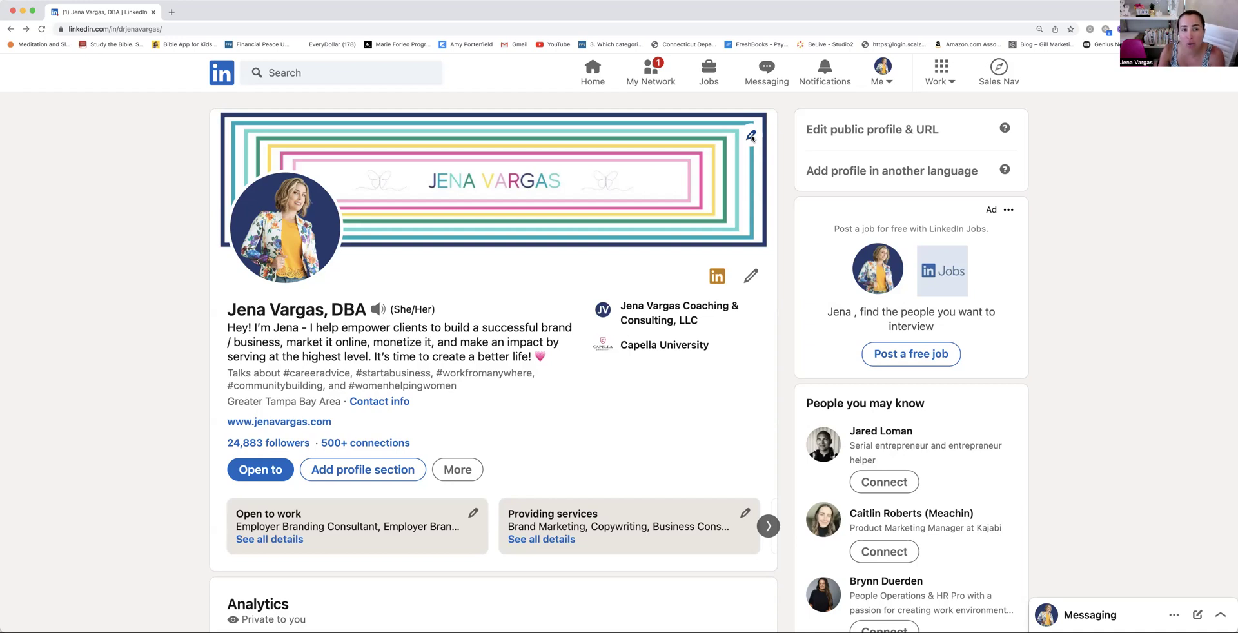
left_click(751, 137)
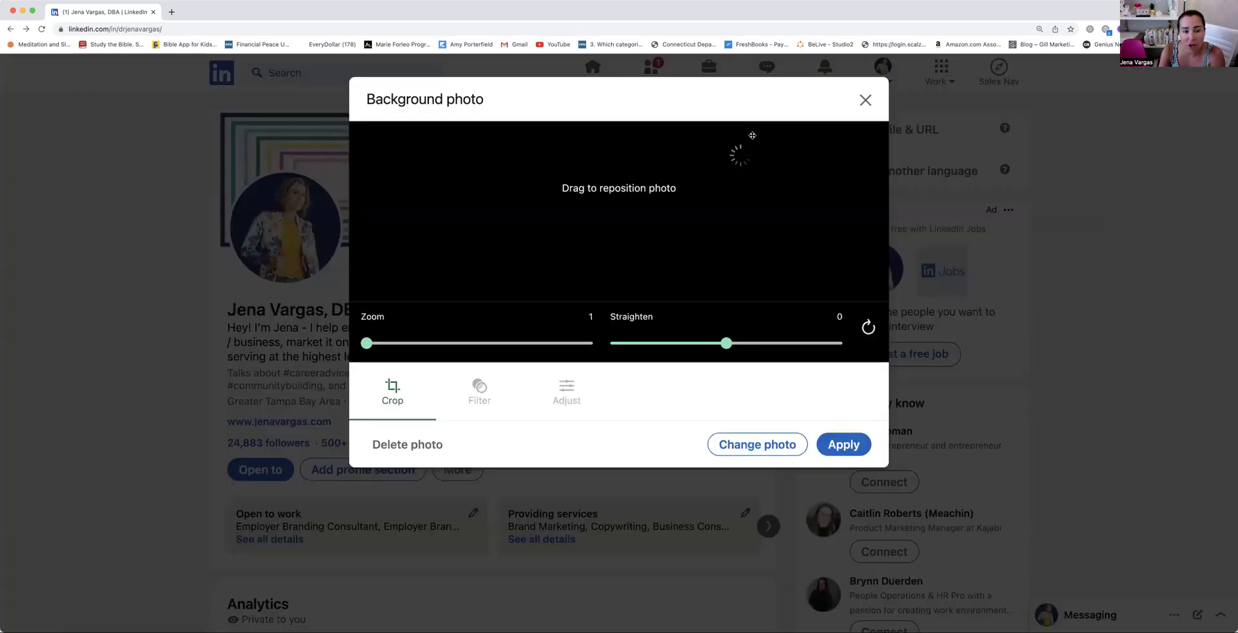
left_click(758, 445)
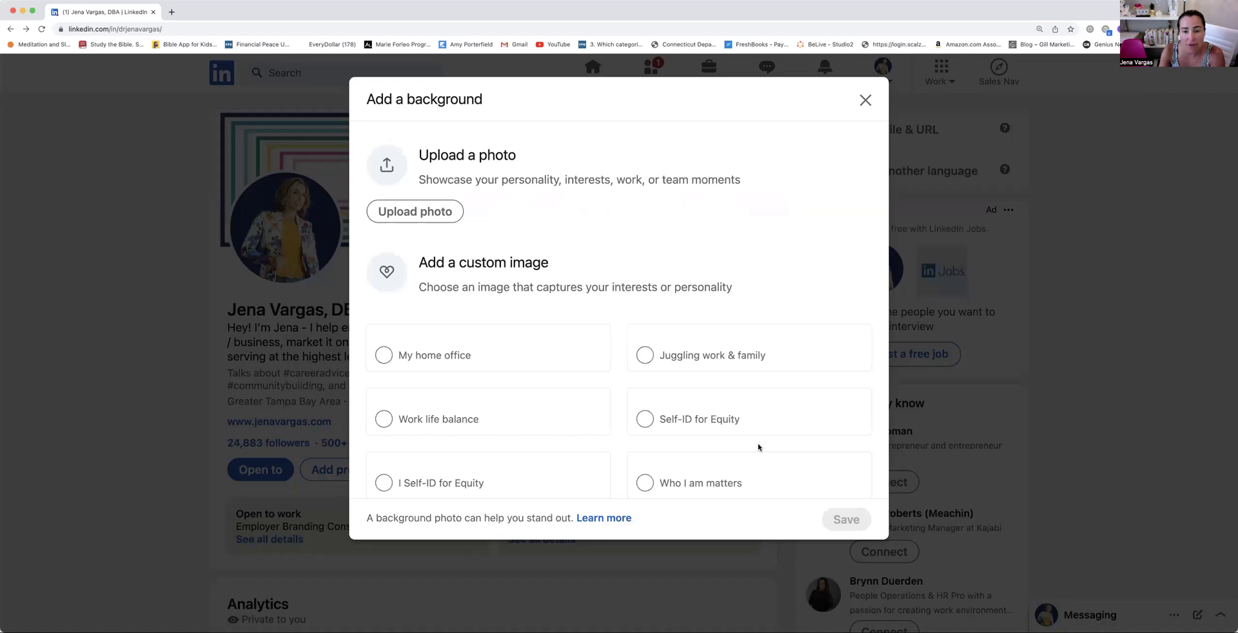
scroll(623, 325, "down", 3)
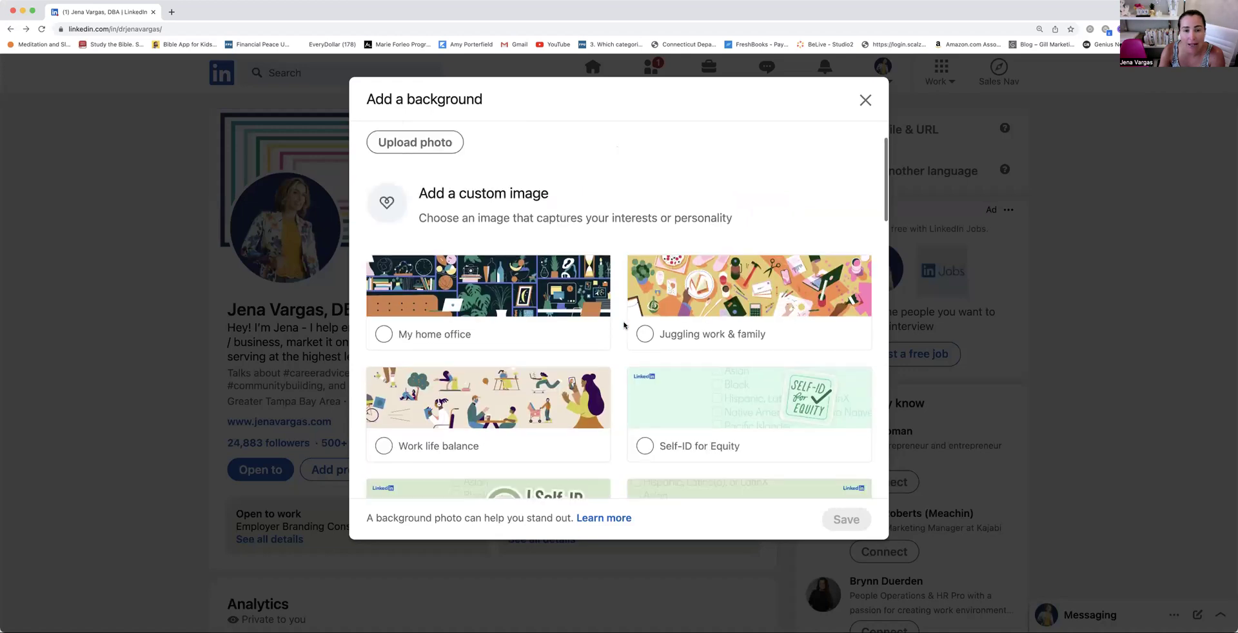
scroll(624, 325, "down", 5)
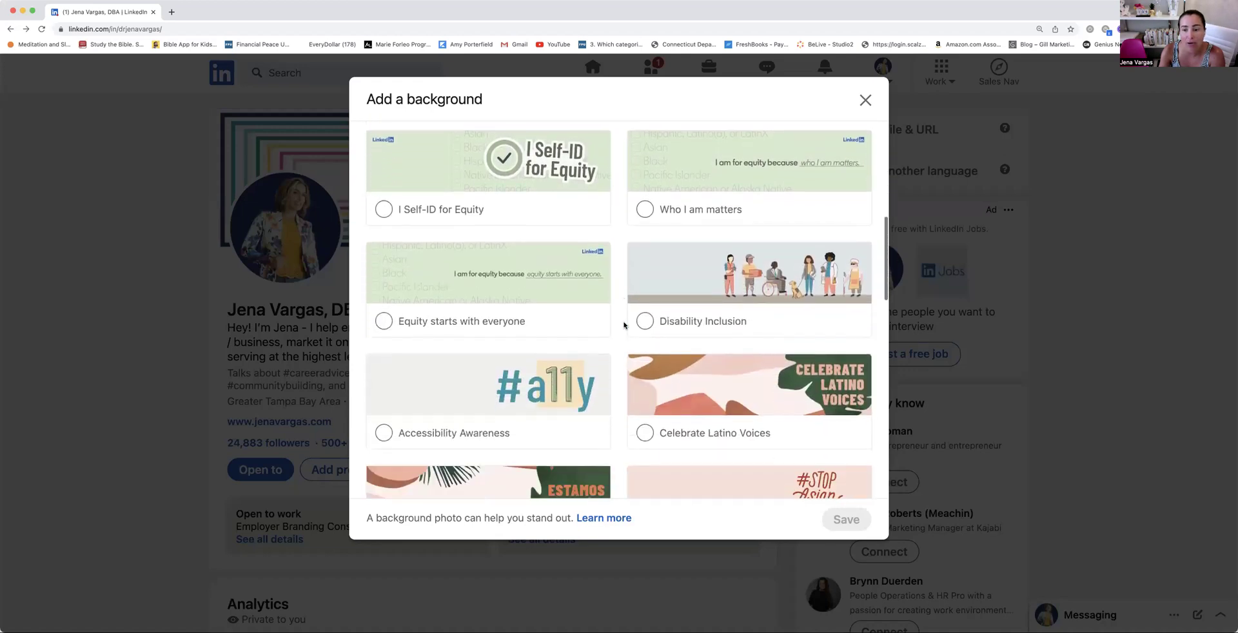
scroll(624, 325, "down", 5)
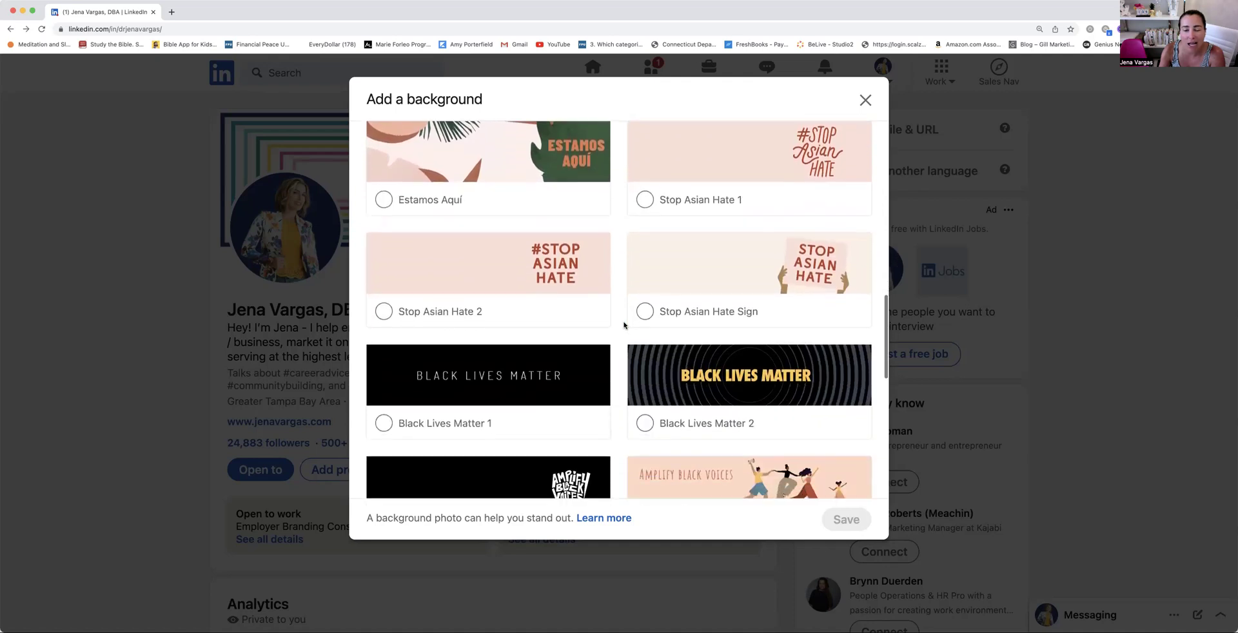
scroll(624, 325, "down", 6)
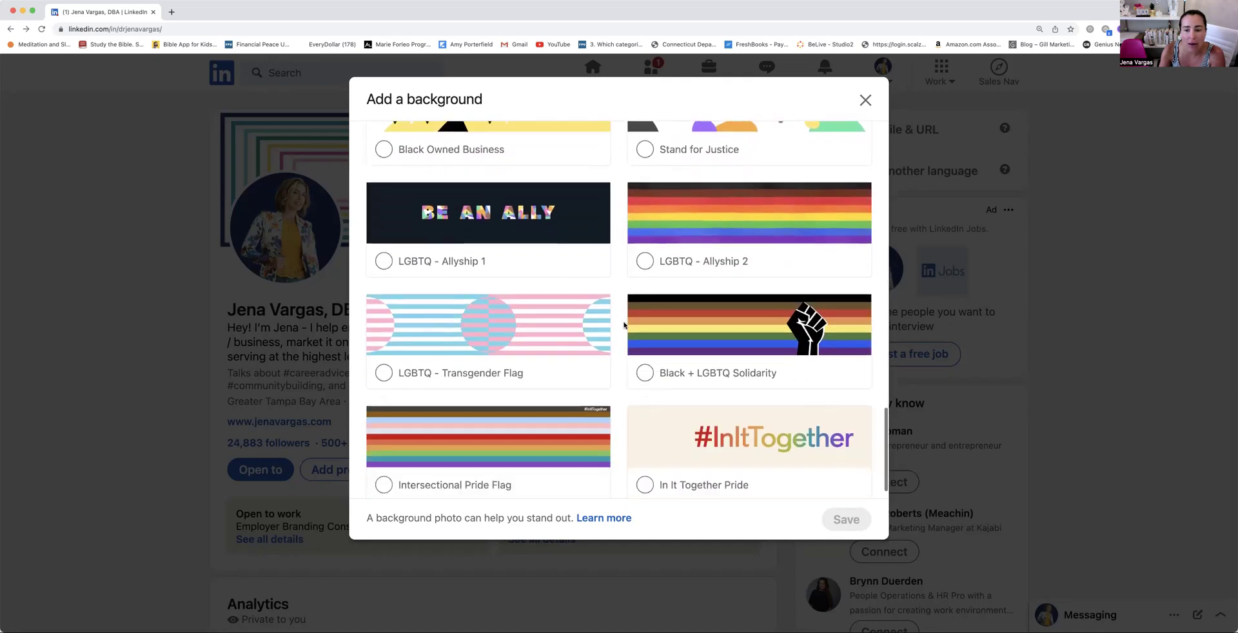
left_click(865, 100)
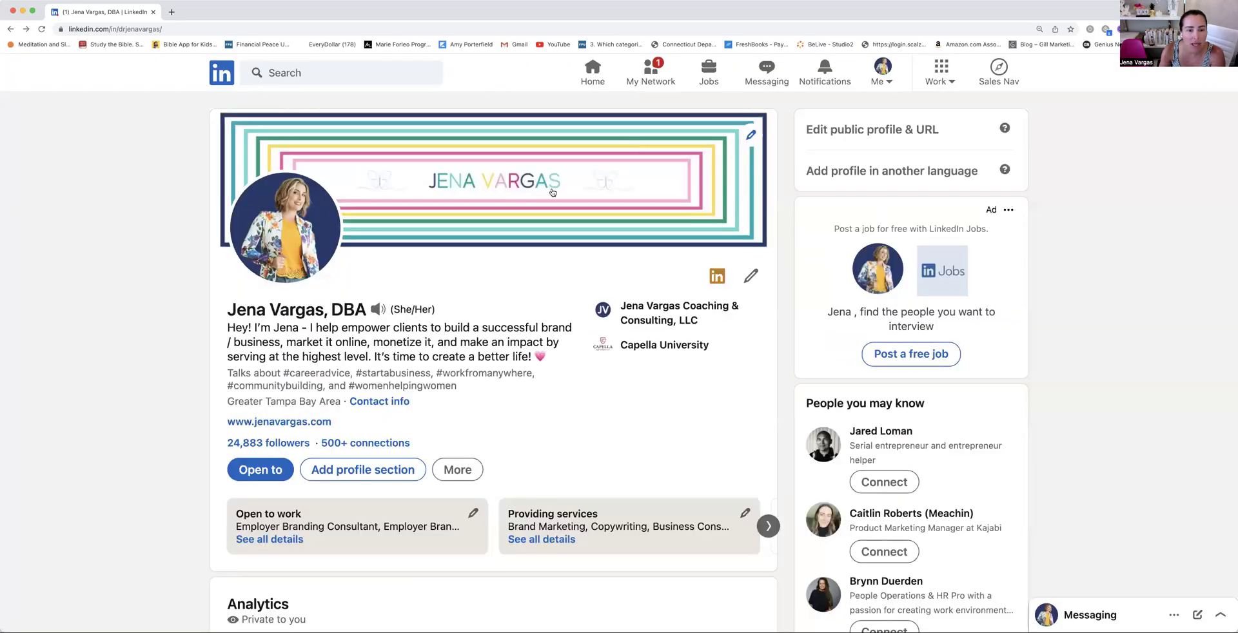
scroll(553, 192, "down", 2)
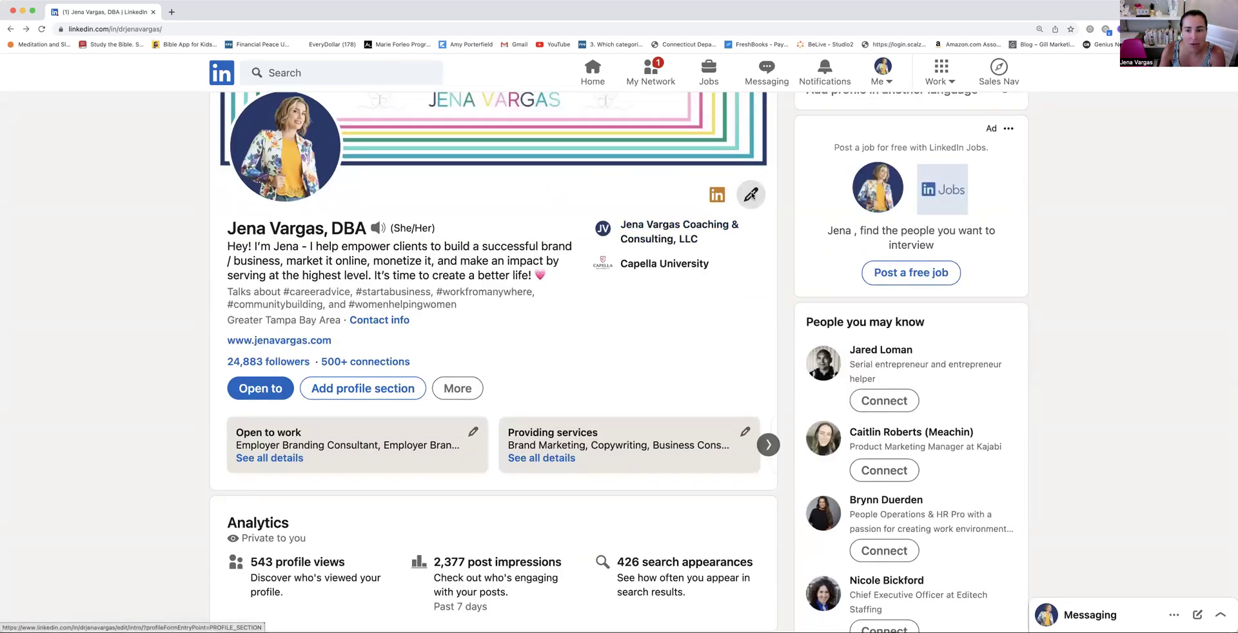
Open Edit intro and review the headline, current position, industry and education fields
left_click(750, 195)
scroll(555, 396, "down", 3)
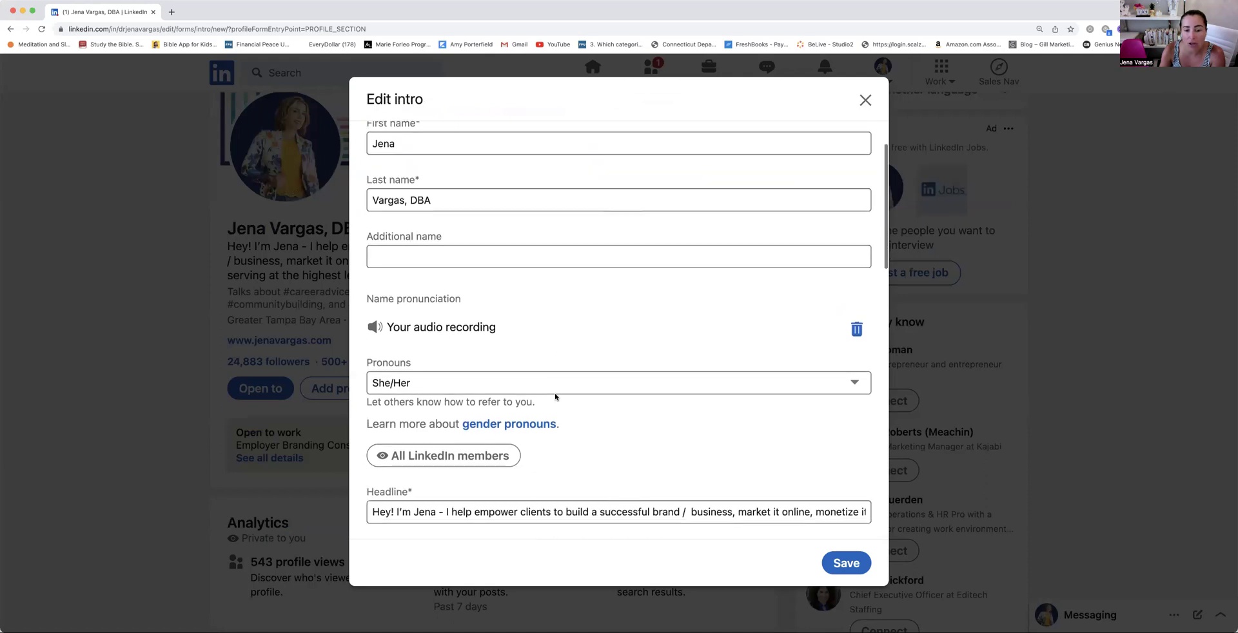
left_click_drag(371, 388, 901, 404)
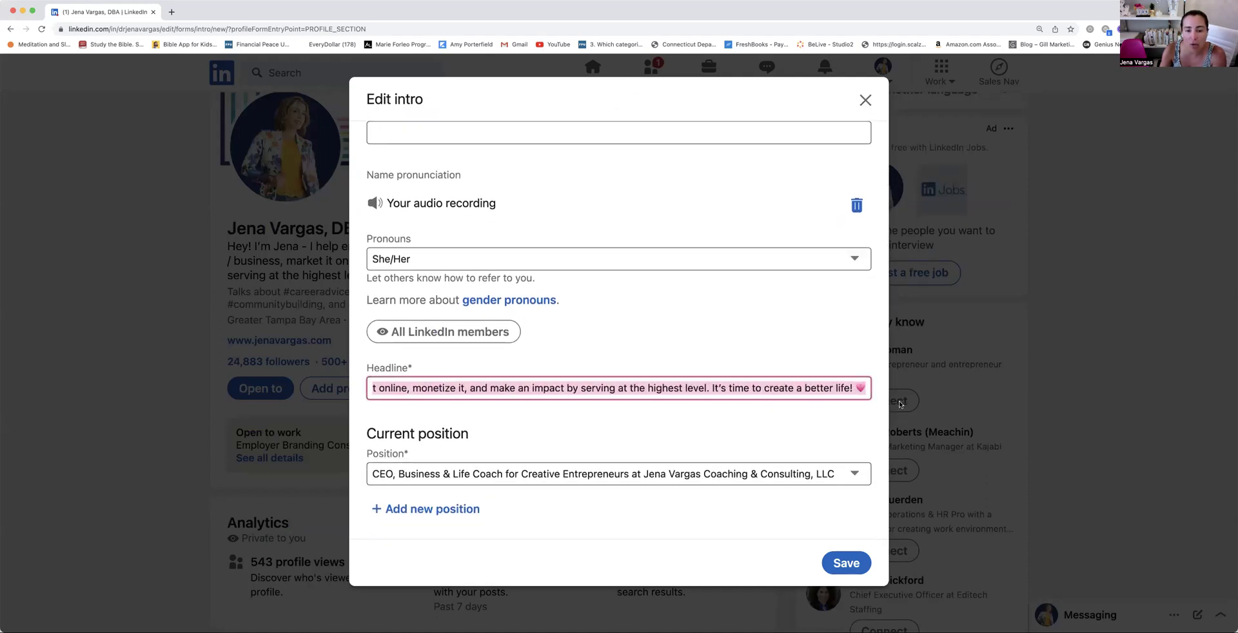
scroll(413, 387, "left", 10)
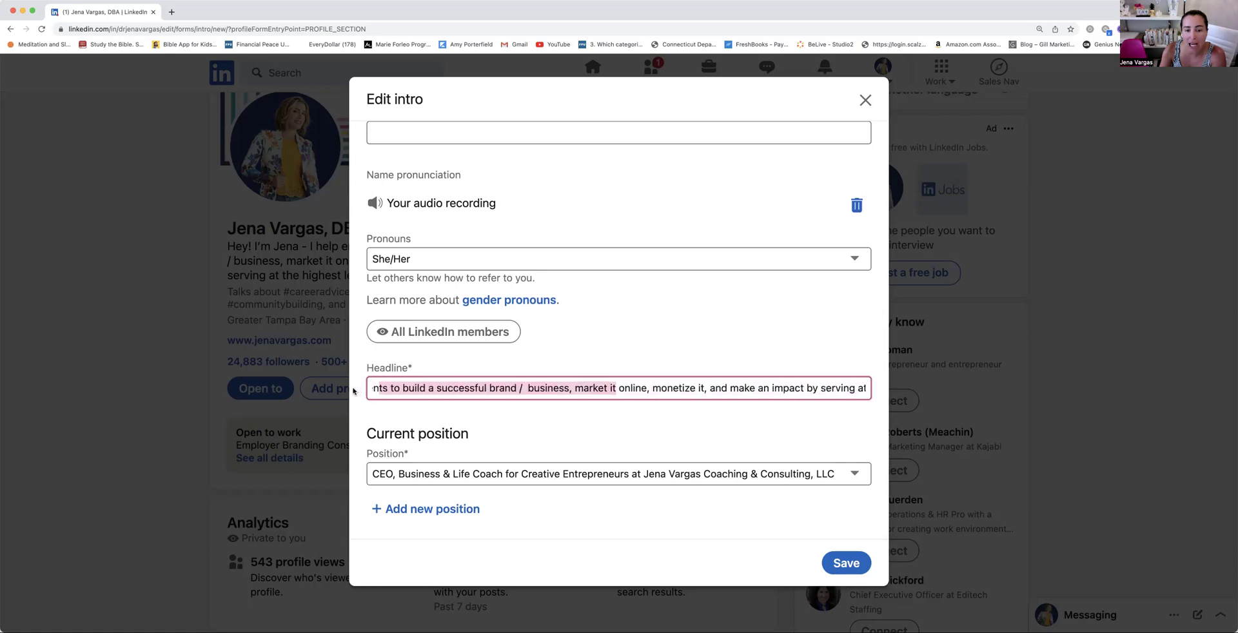
left_click(412, 387)
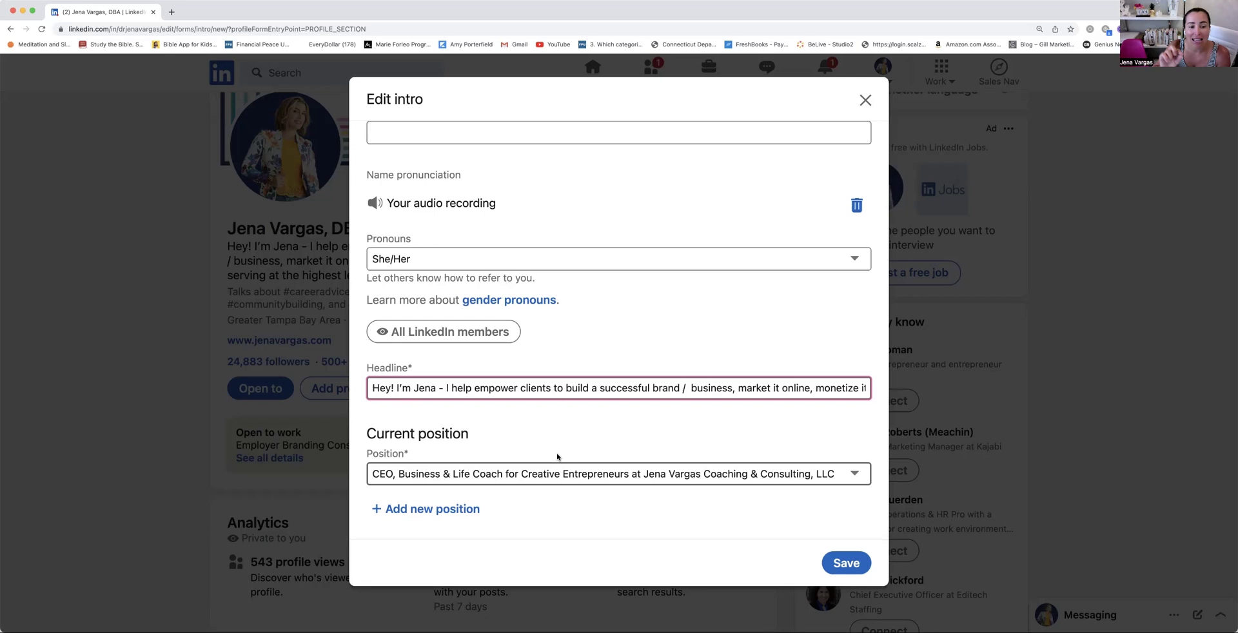
scroll(557, 456, "down", 5)
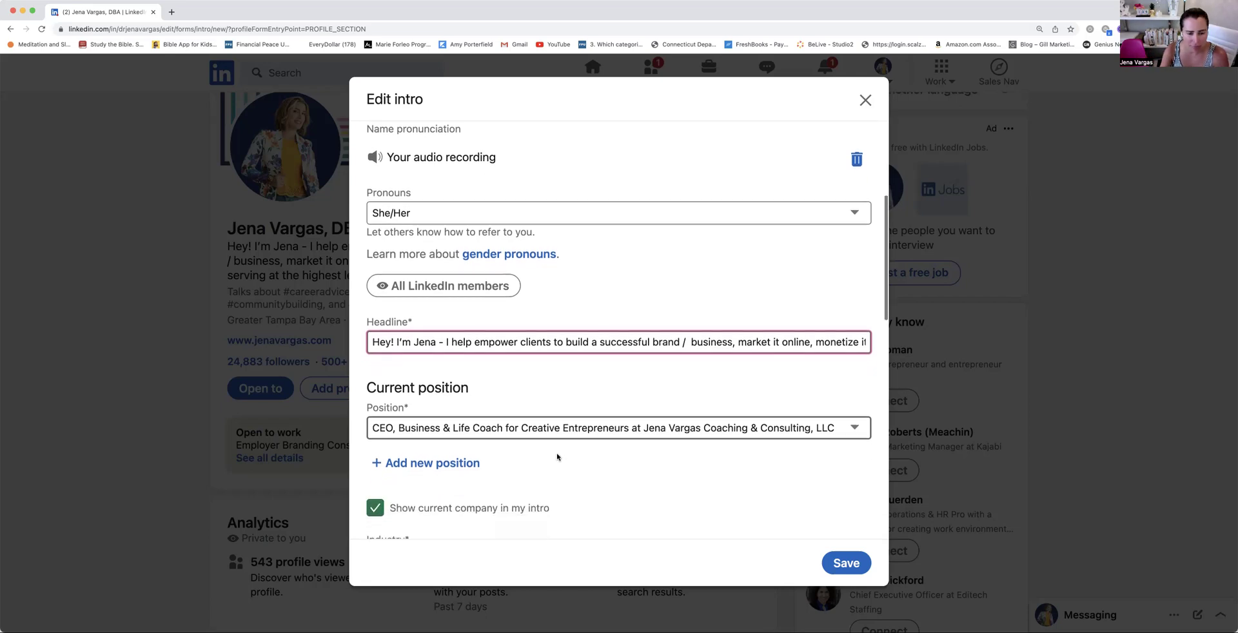
scroll(558, 455, "down", 5)
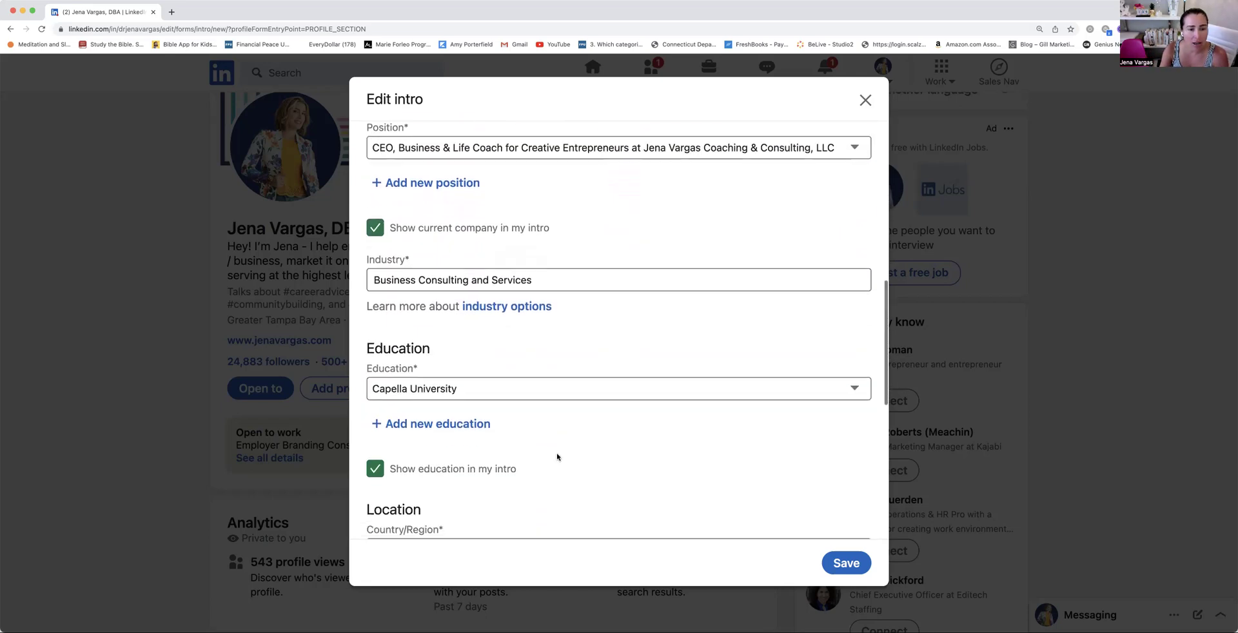
Replace the Industry value with 'Business Consulting and Services' and save the intro
left_click(544, 282)
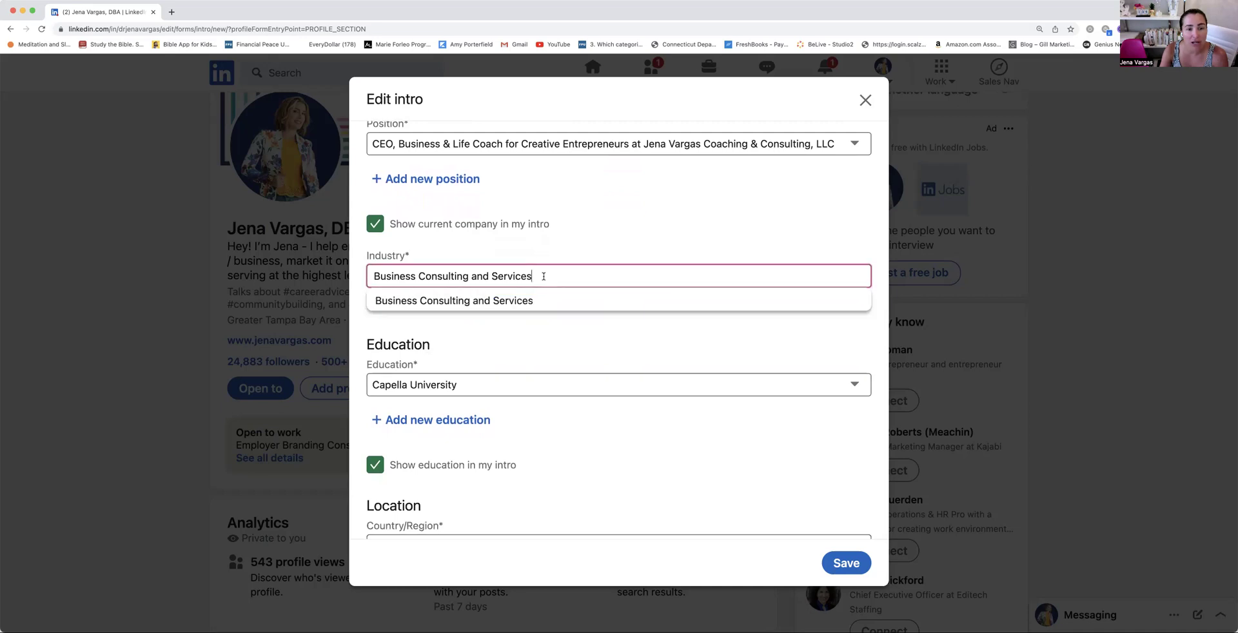
left_click(531, 335)
left_click(530, 276)
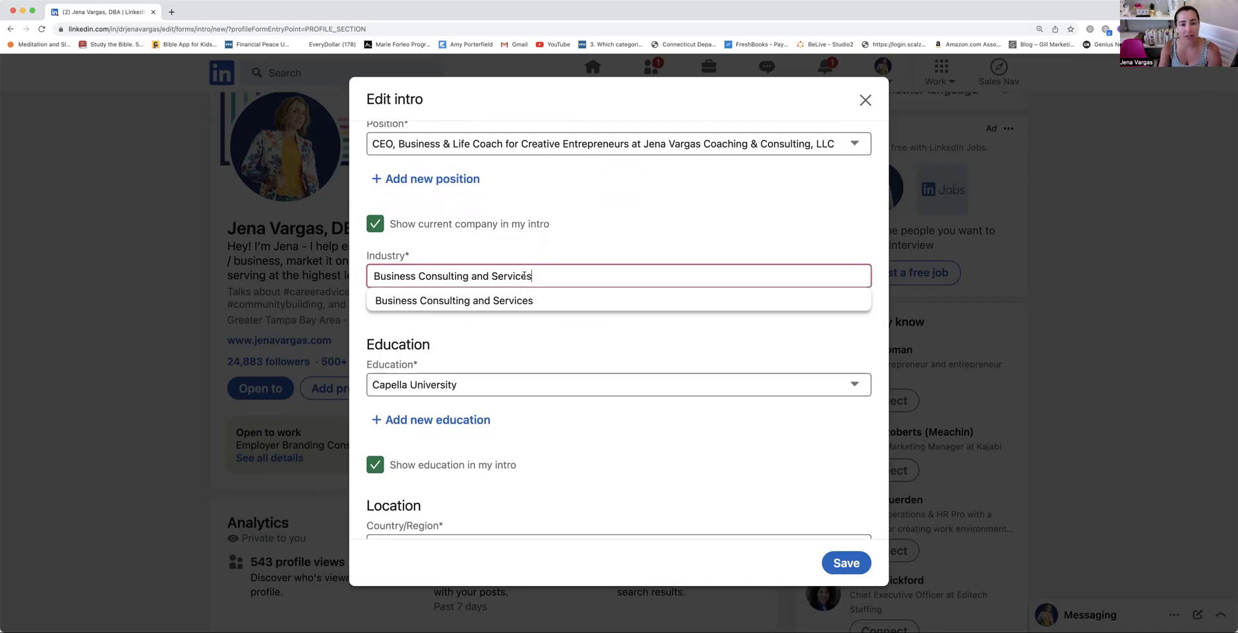
key("super+a")
key("BackSpace")
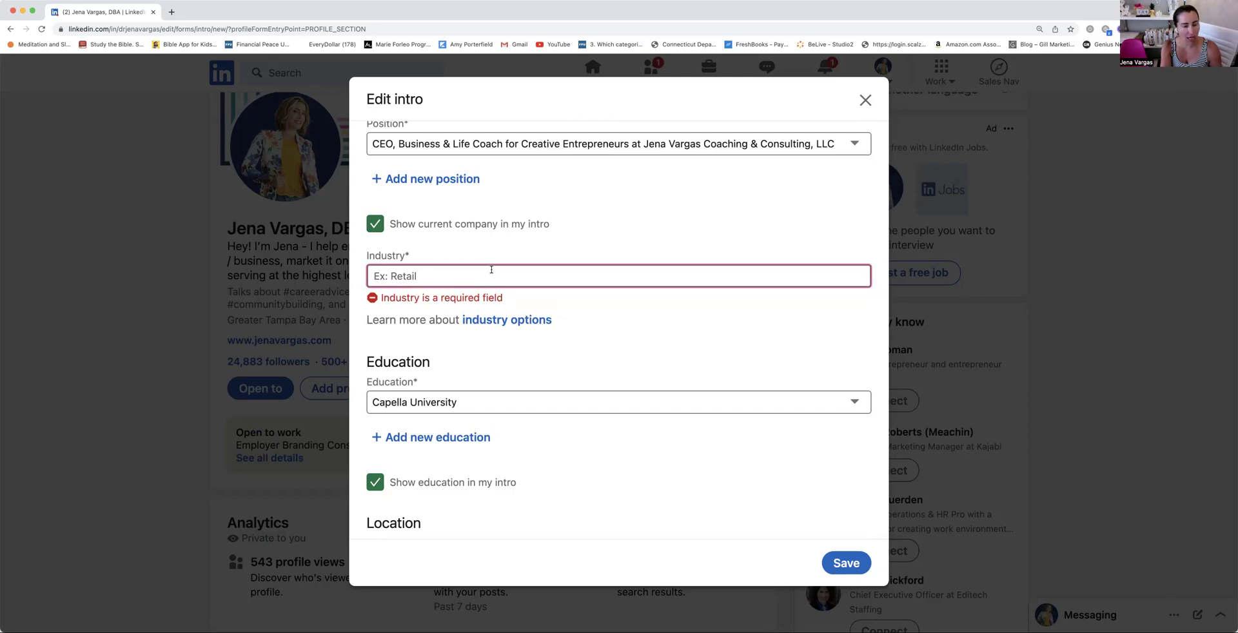
type("C")
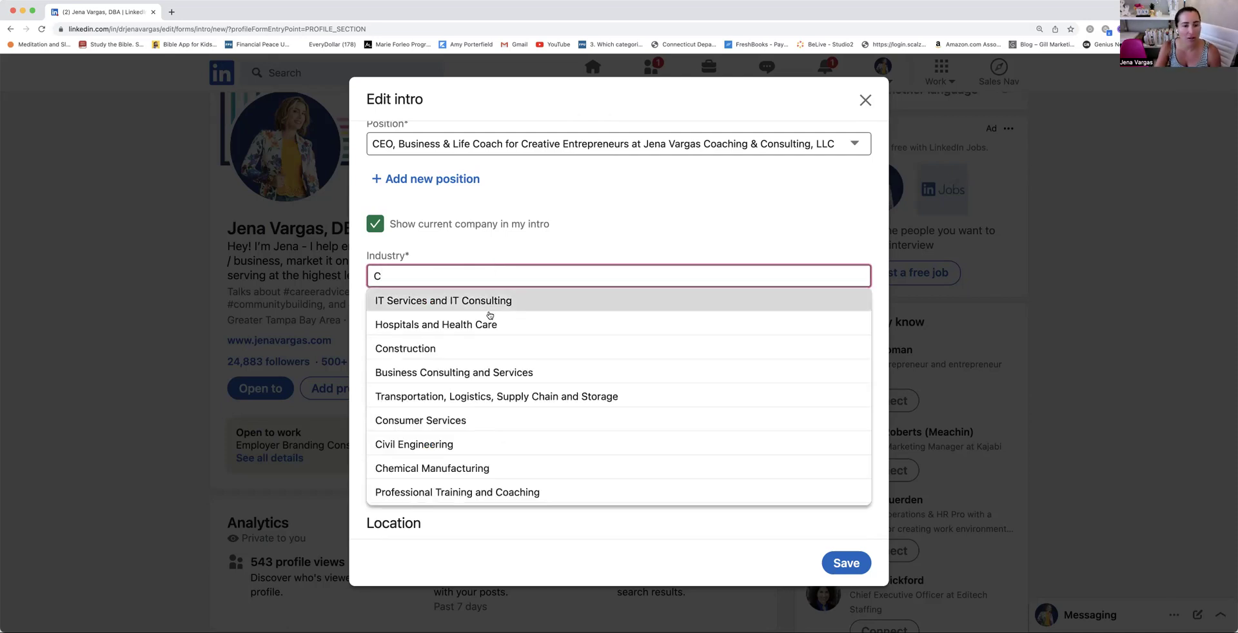
scroll(493, 328, "down", 2)
scroll(494, 332, "down", 6)
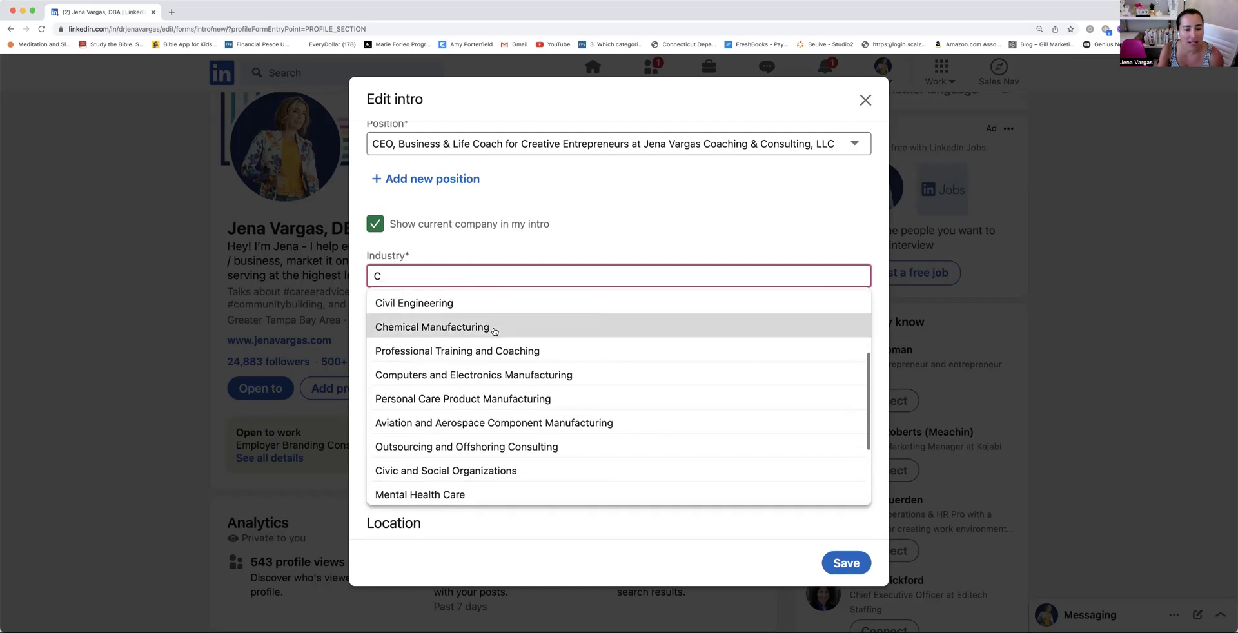
scroll(494, 331, "down", 3)
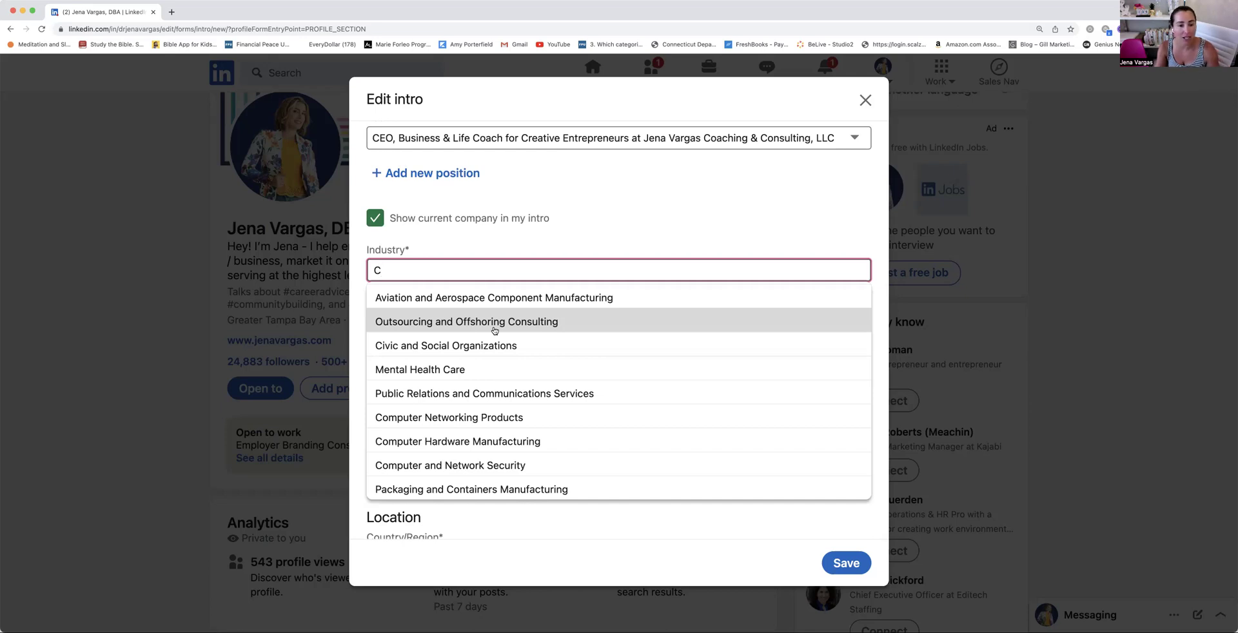
key("BackSpace")
type("Business")
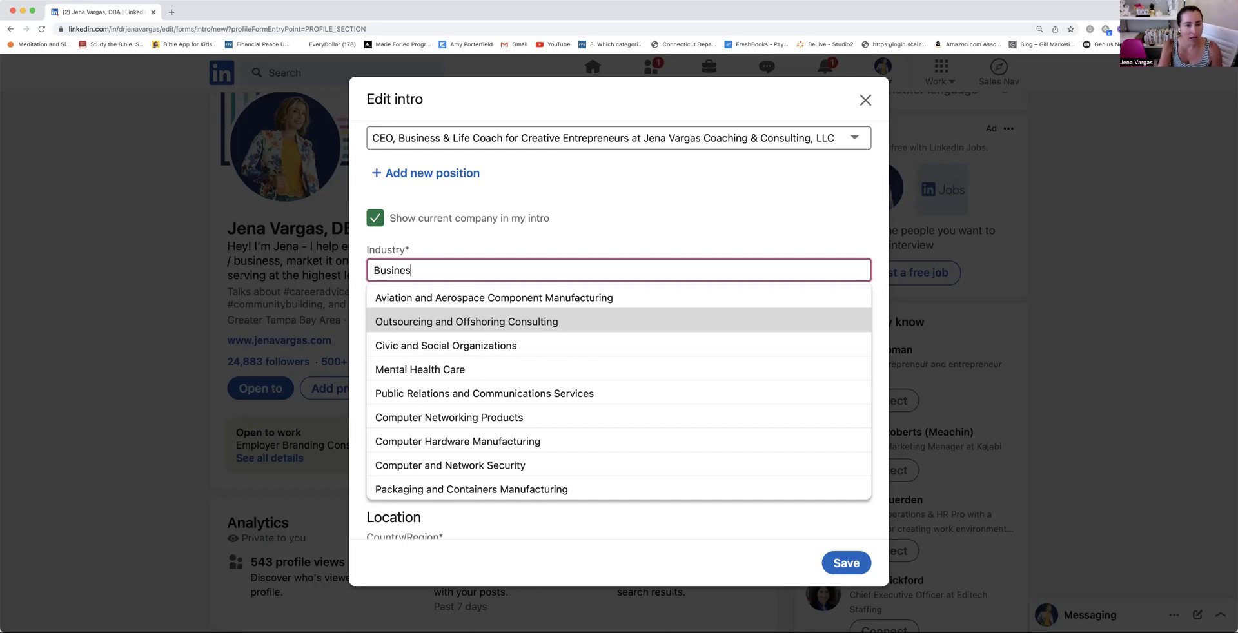
left_click(475, 296)
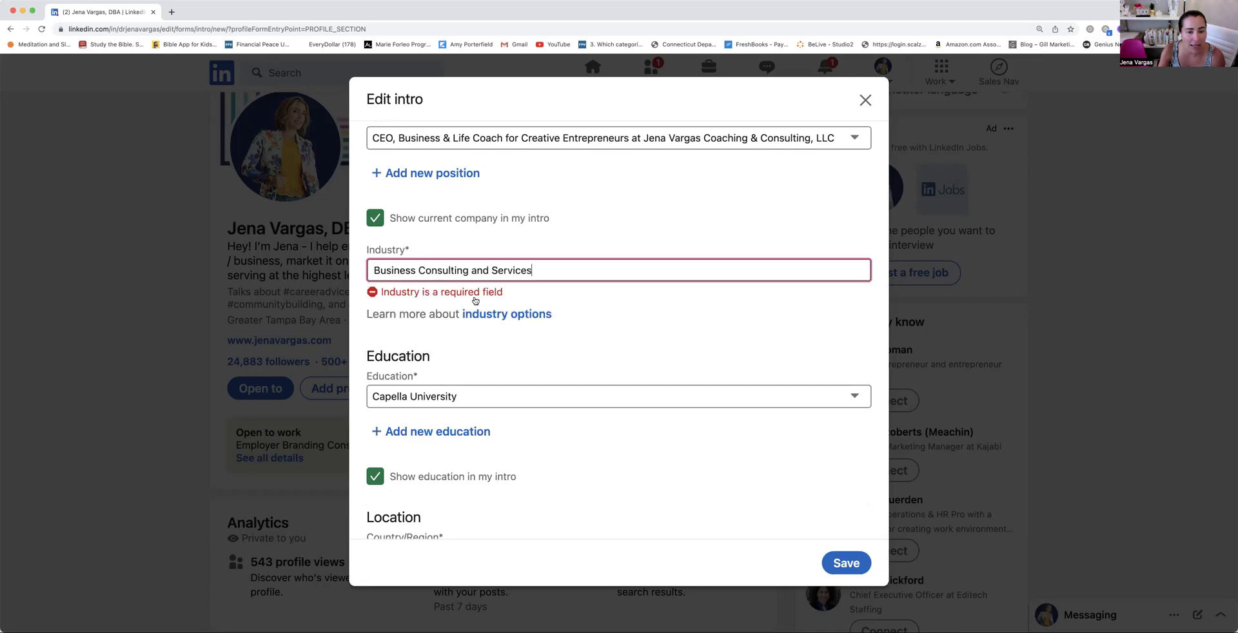
scroll(523, 354, "down", 3)
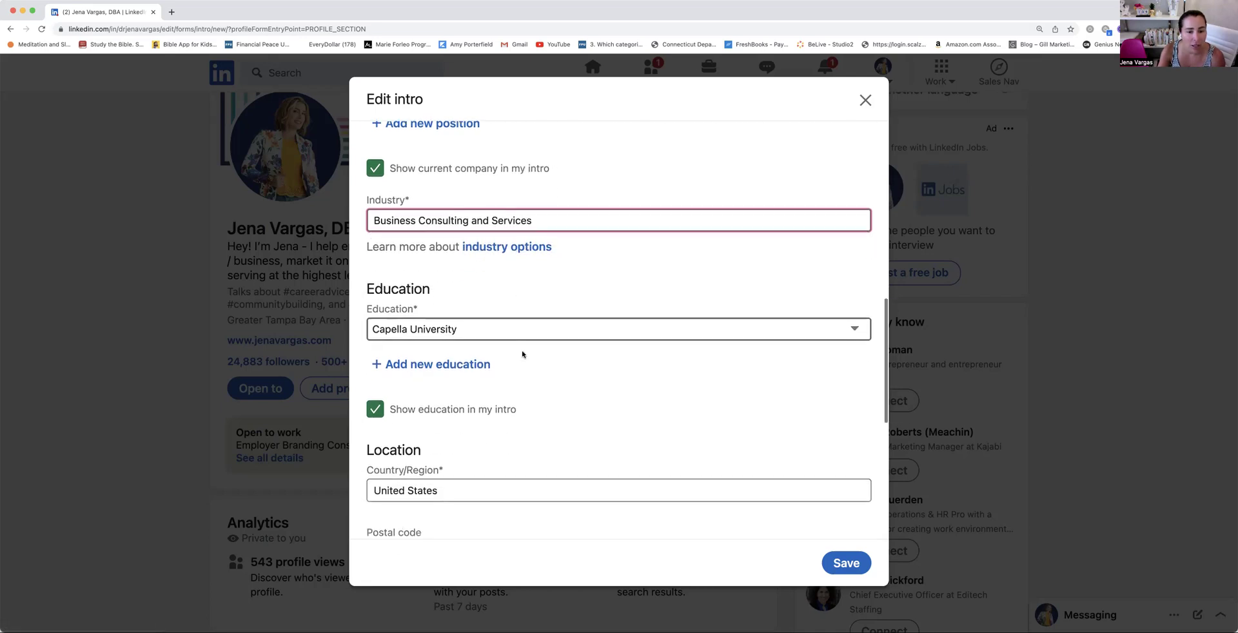
left_click(838, 564)
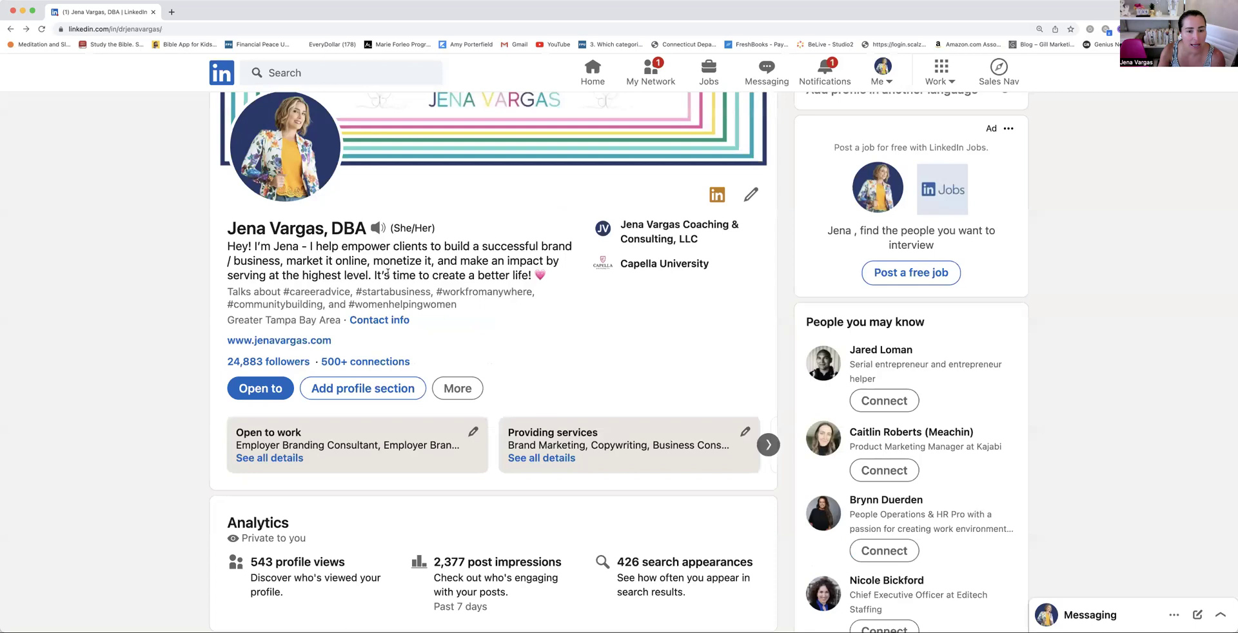
Highlight the headline and the Greater Tampa Bay Area location, then open Contact info
left_click_drag(547, 276, 218, 250)
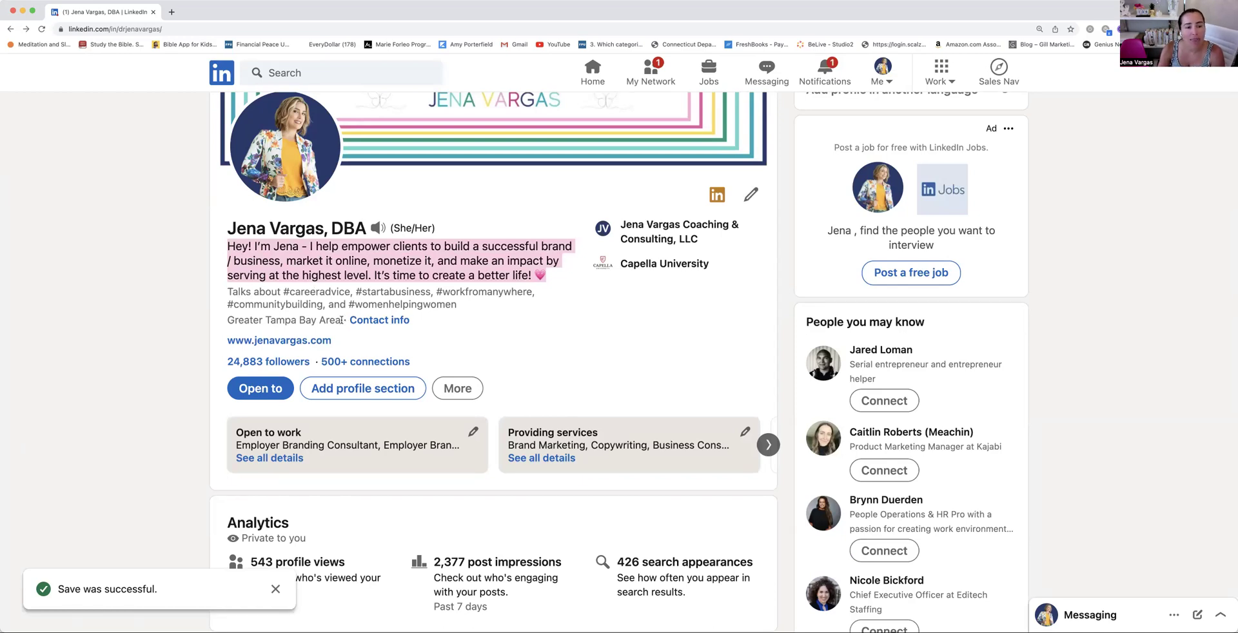
left_click_drag(341, 320, 227, 321)
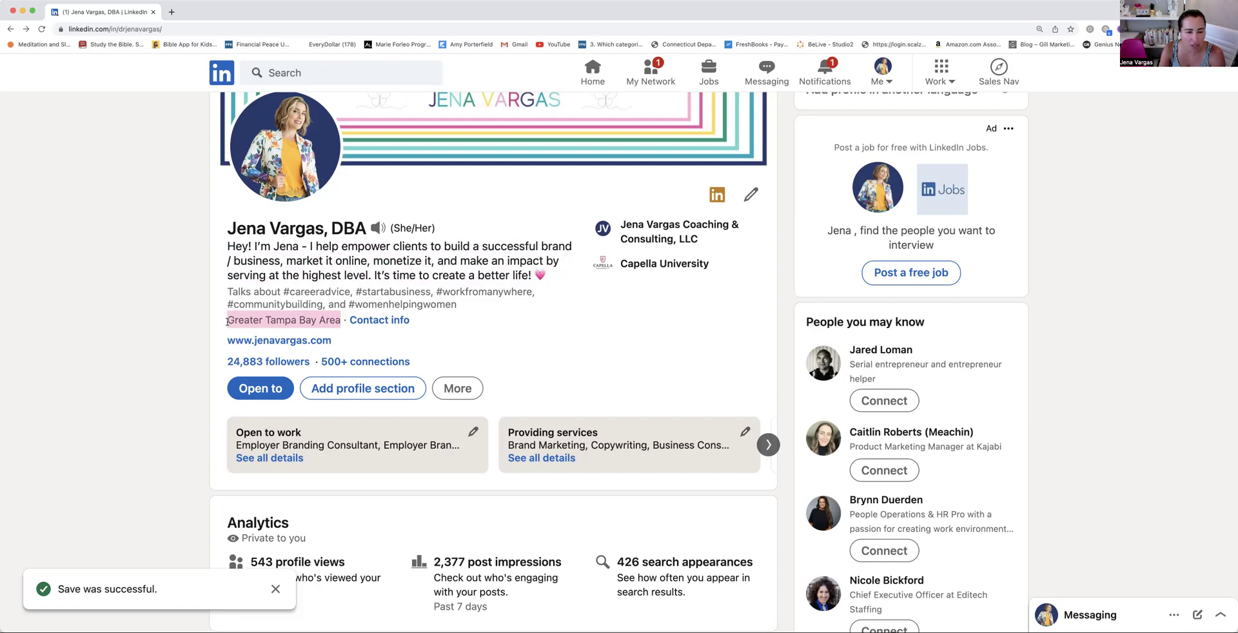
left_click(393, 322)
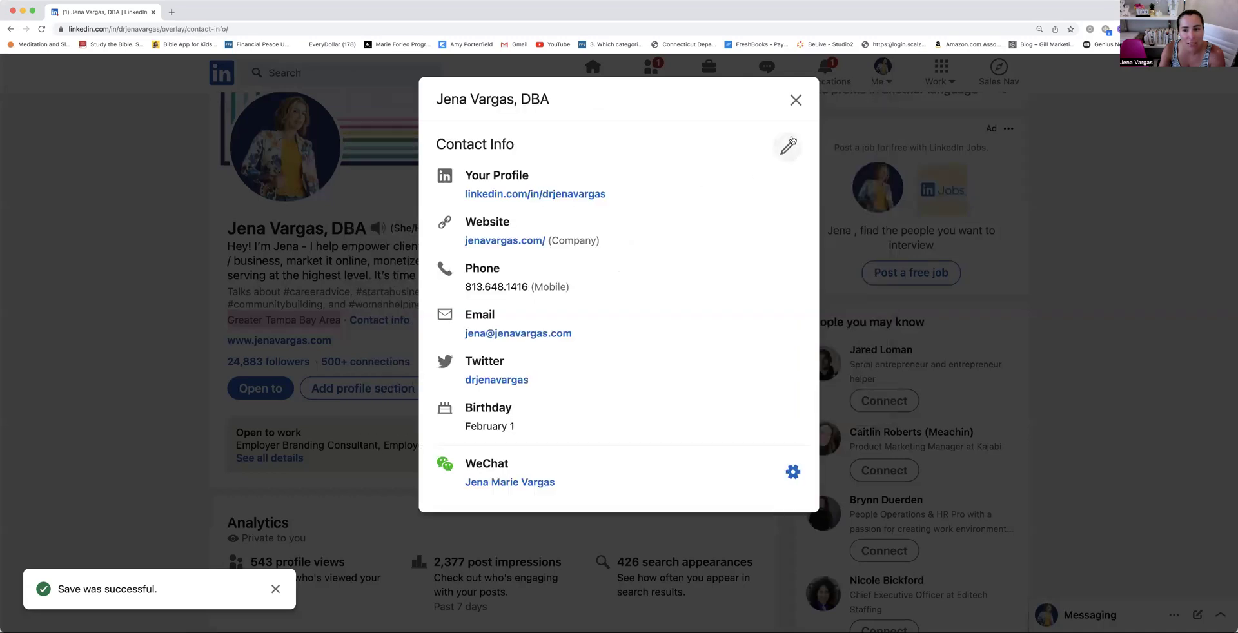
Review the Edit contact info form, including the phone number, and save it unchanged
left_click(787, 150)
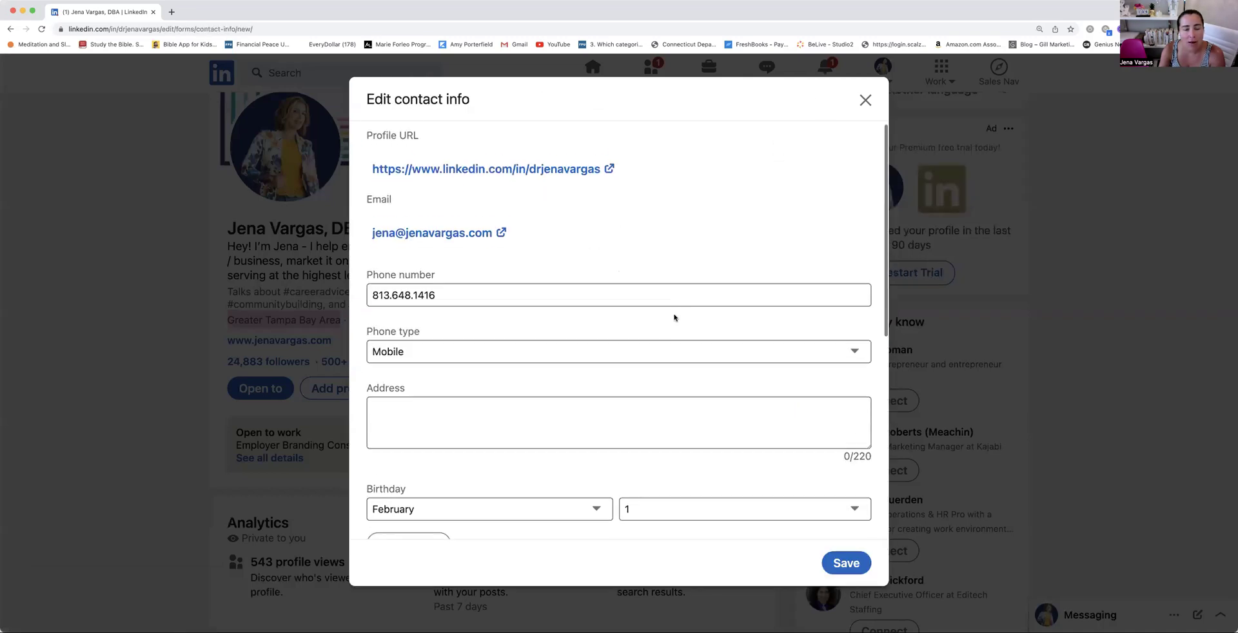
scroll(674, 317, "down", 2)
left_click(423, 255)
scroll(422, 255, "down", 1)
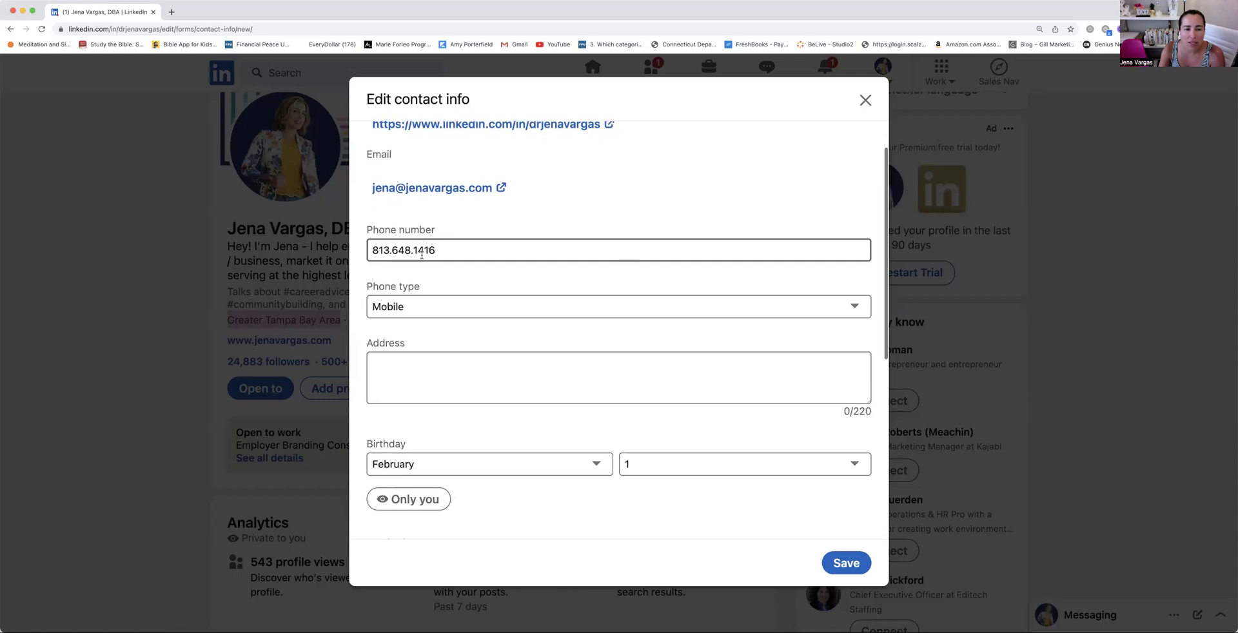
scroll(422, 255, "down", 3)
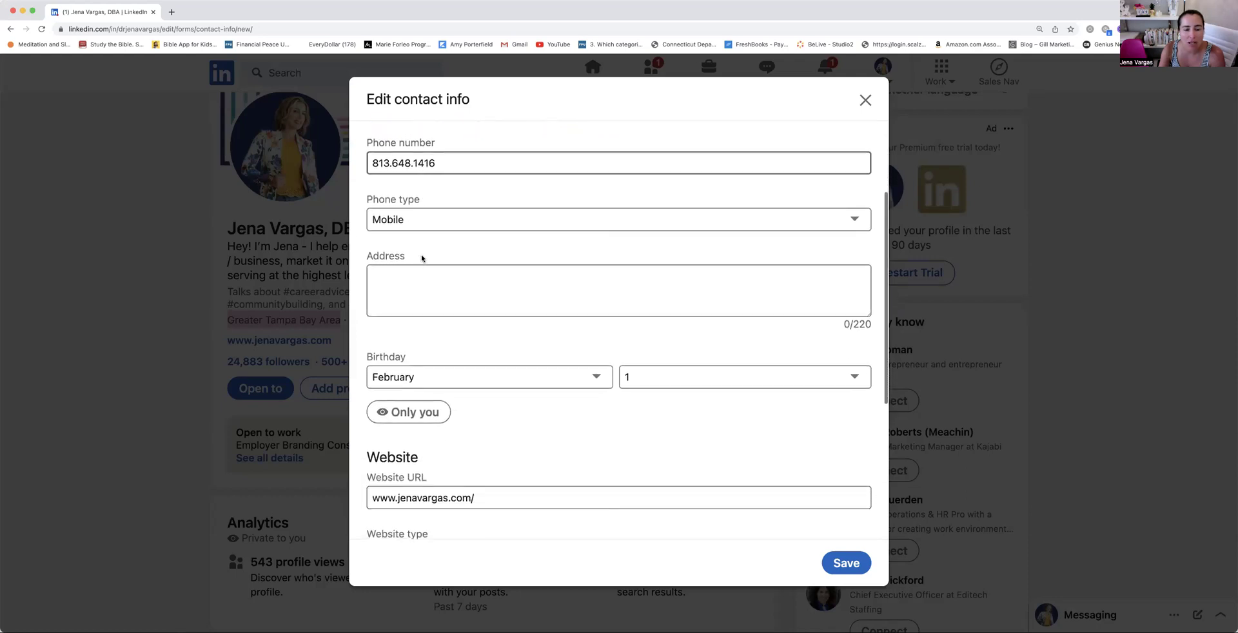
scroll(422, 258, "down", 5)
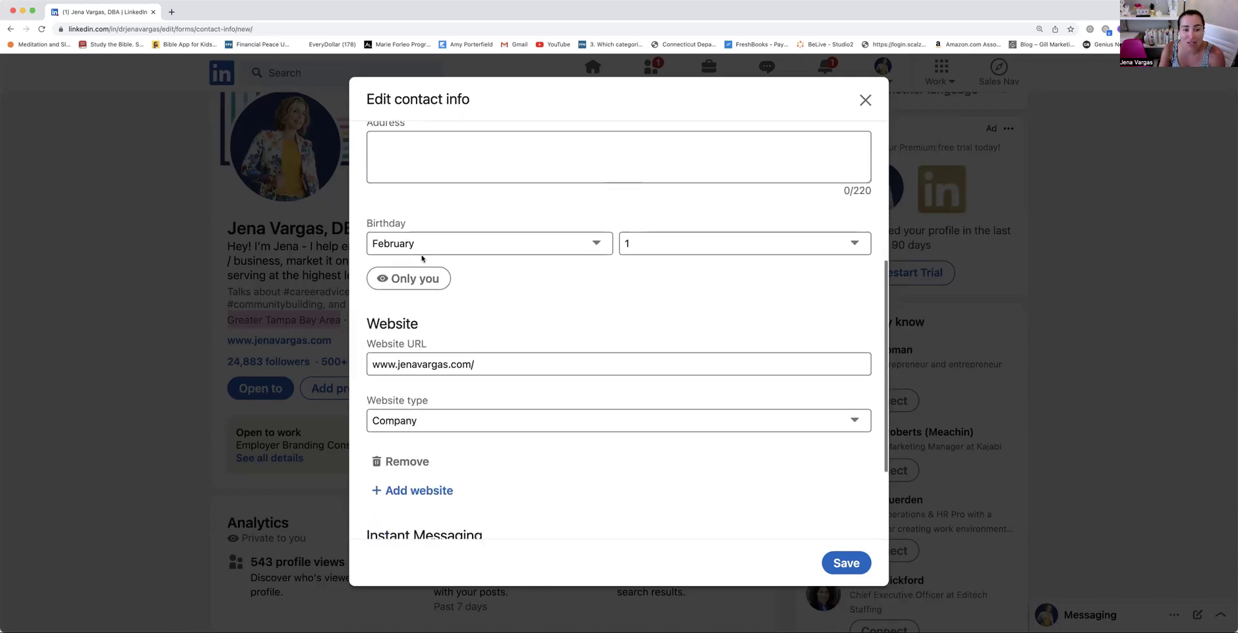
scroll(422, 258, "down", 3)
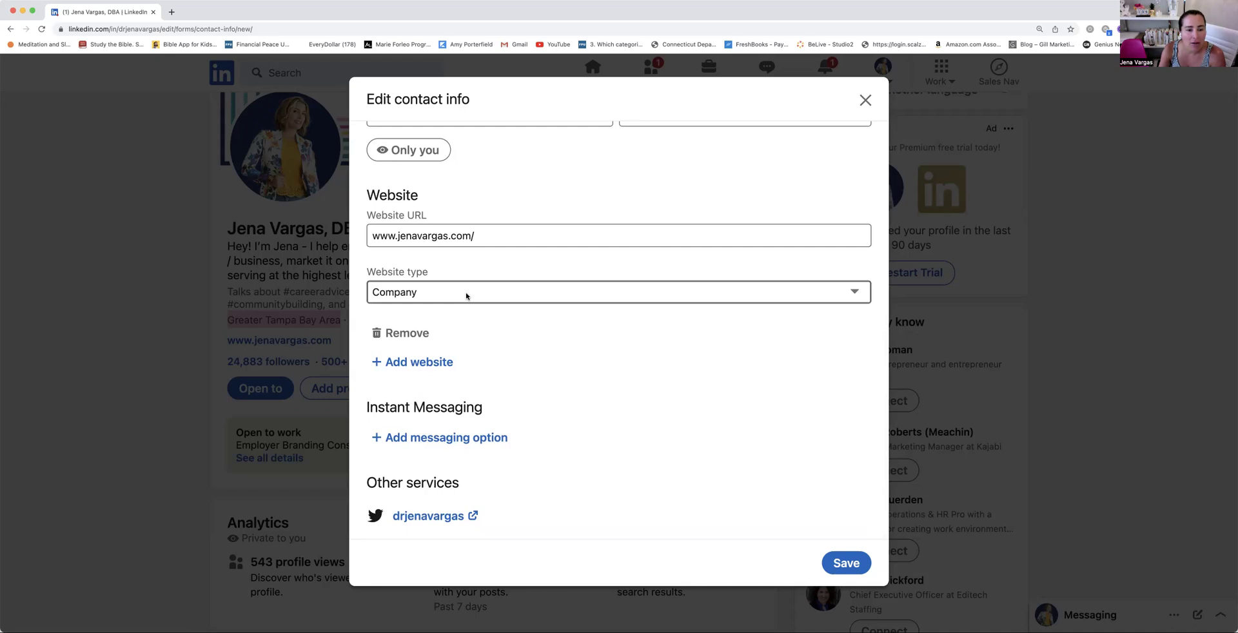
left_click(387, 413)
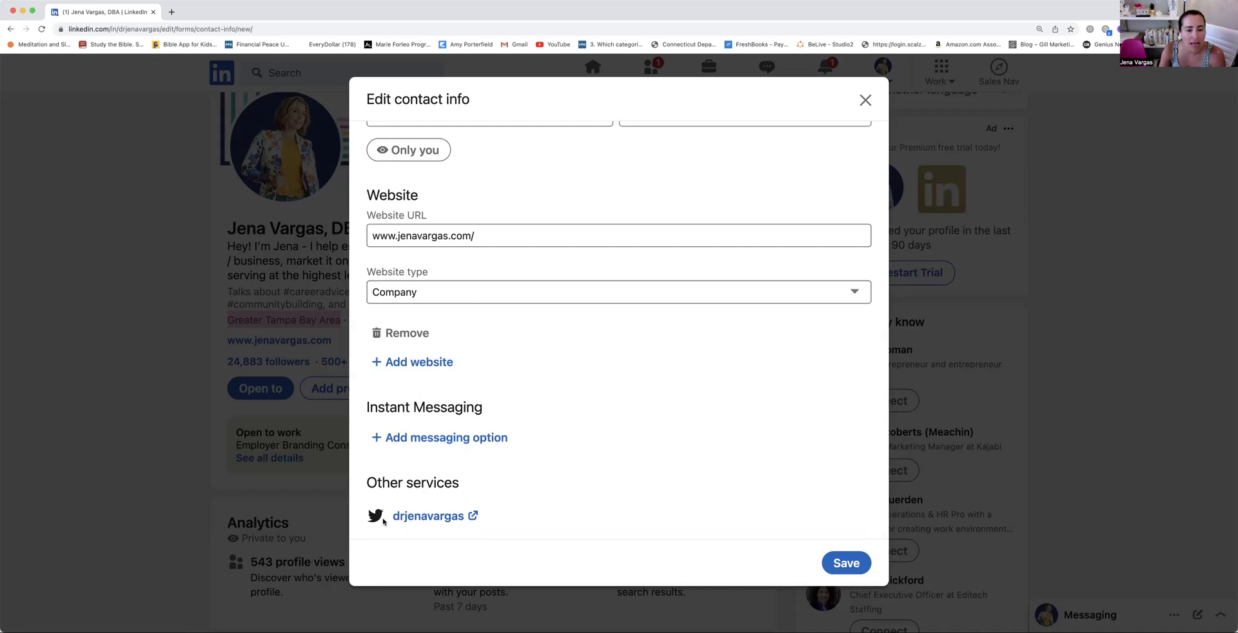
scroll(430, 520, "up", 1)
scroll(430, 520, "up", 5)
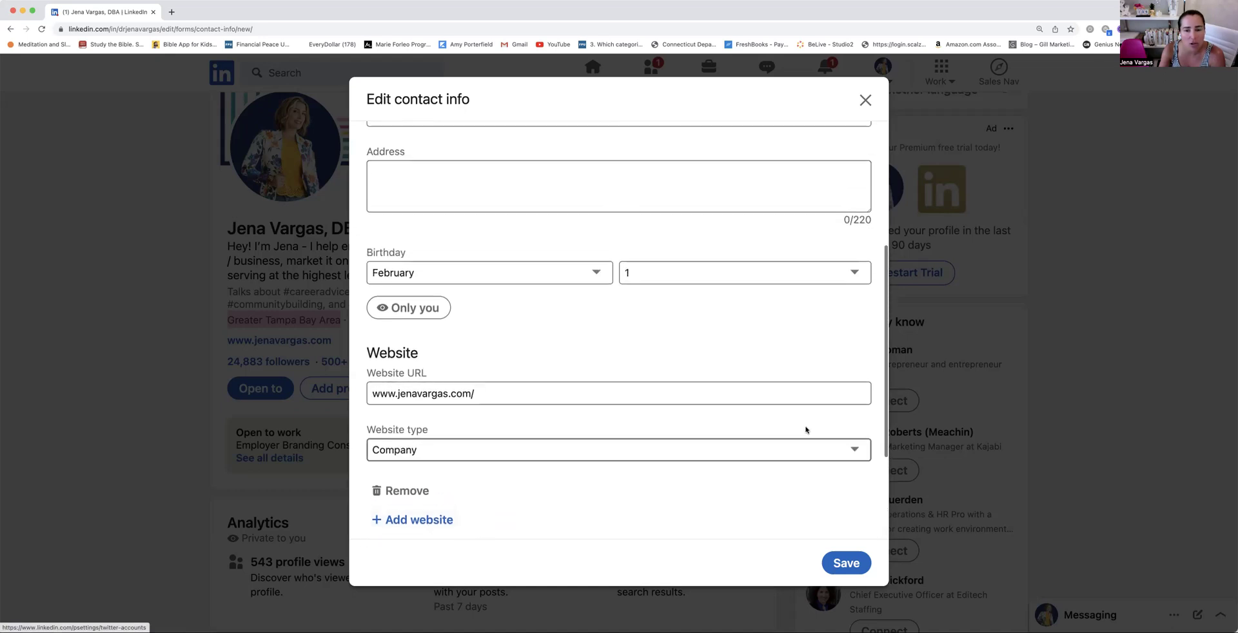
left_click(845, 563)
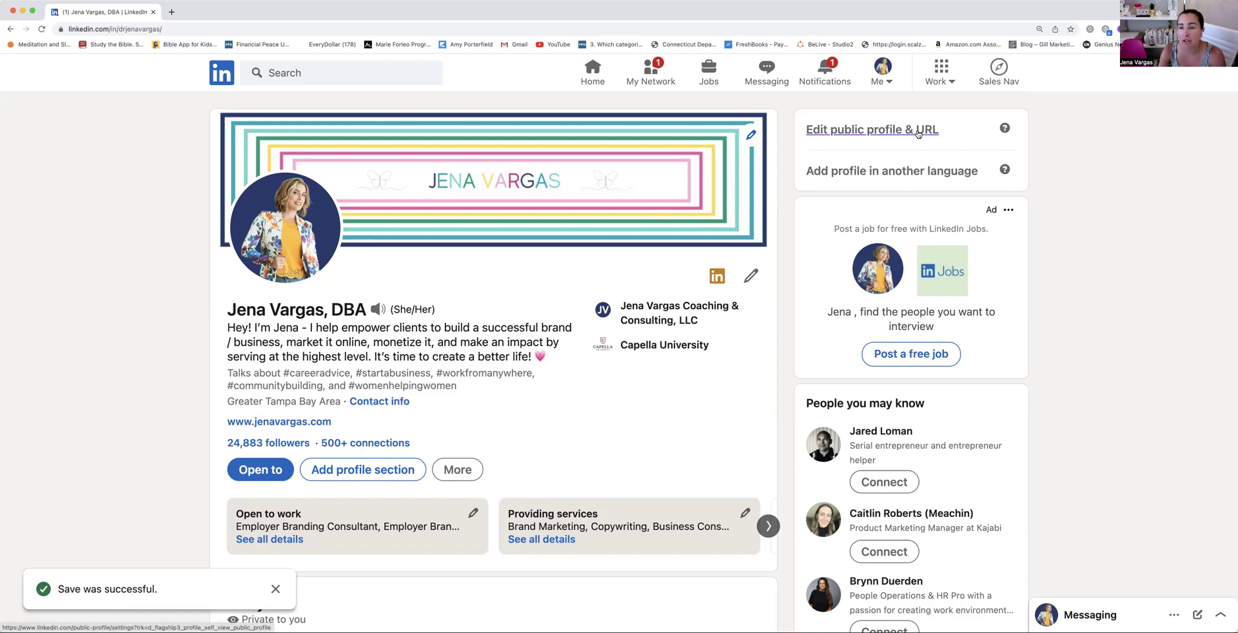
Open 'Edit public profile & URL' from the profile's right sidebar
left_click(918, 133)
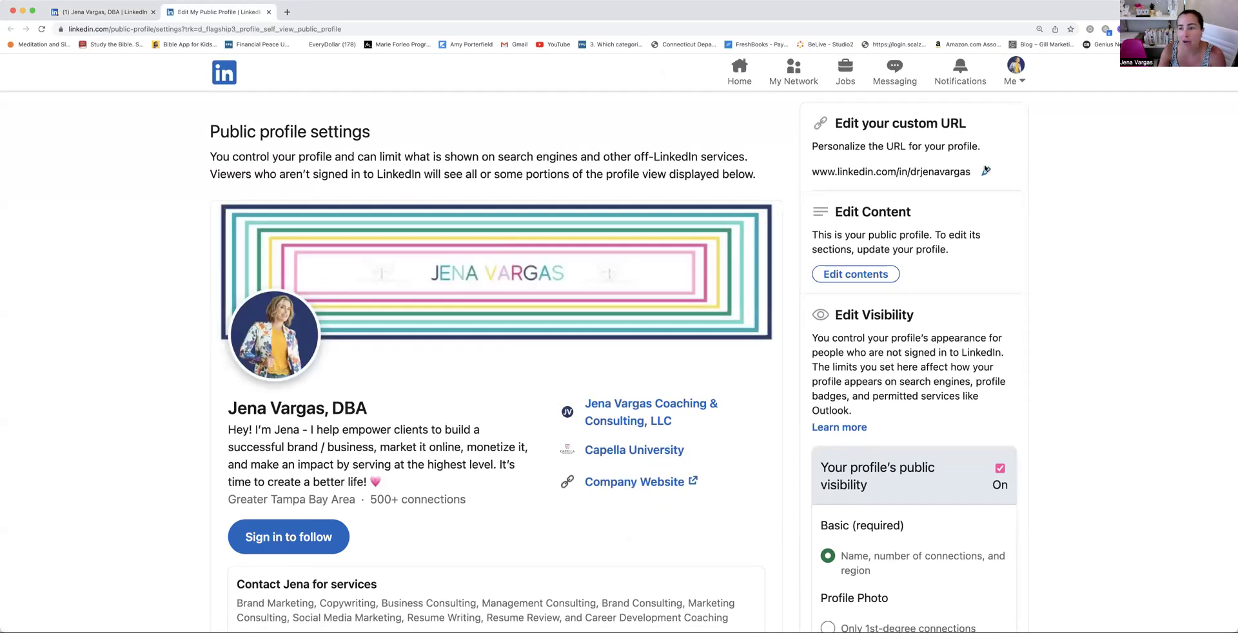
Try adding hyphens to the custom URL, remove them, and save it as drjenavargas
left_click(987, 173)
left_click_drag(977, 172, 905, 171)
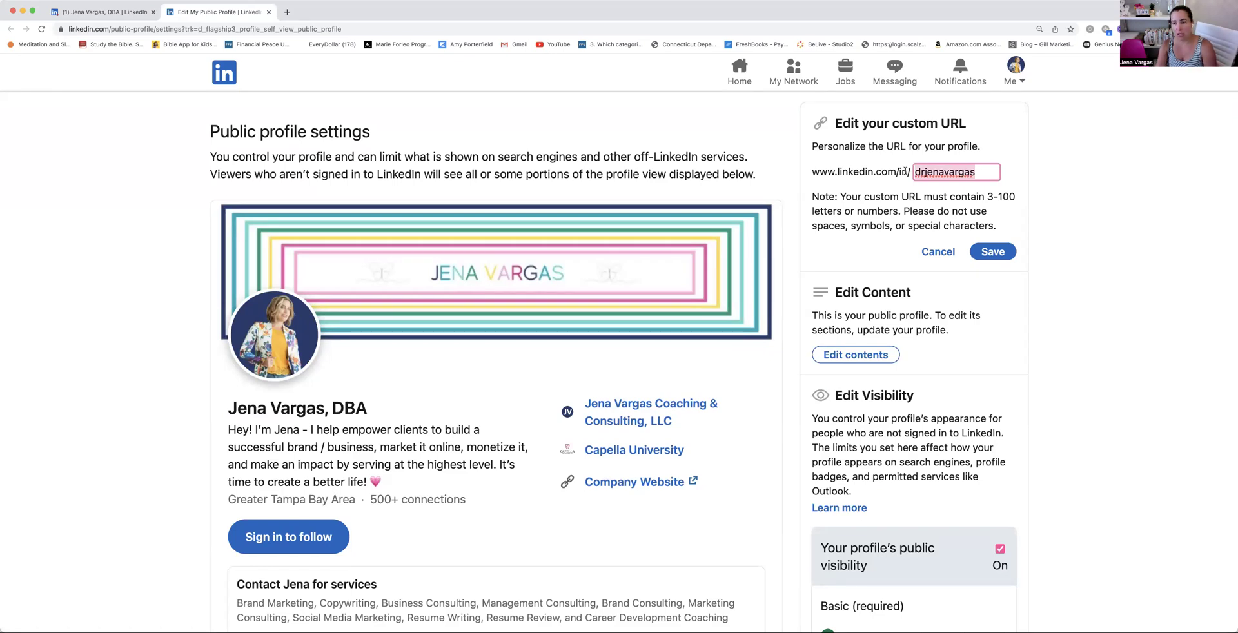
key("Right")
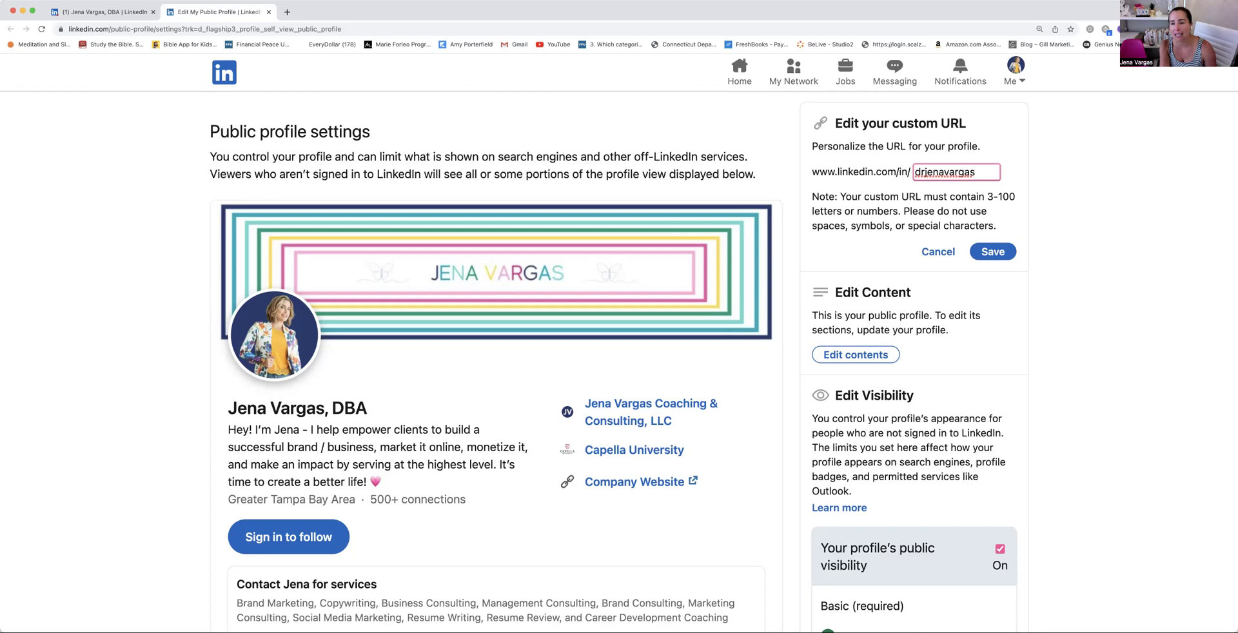
left_click(926, 171)
type("-jena-")
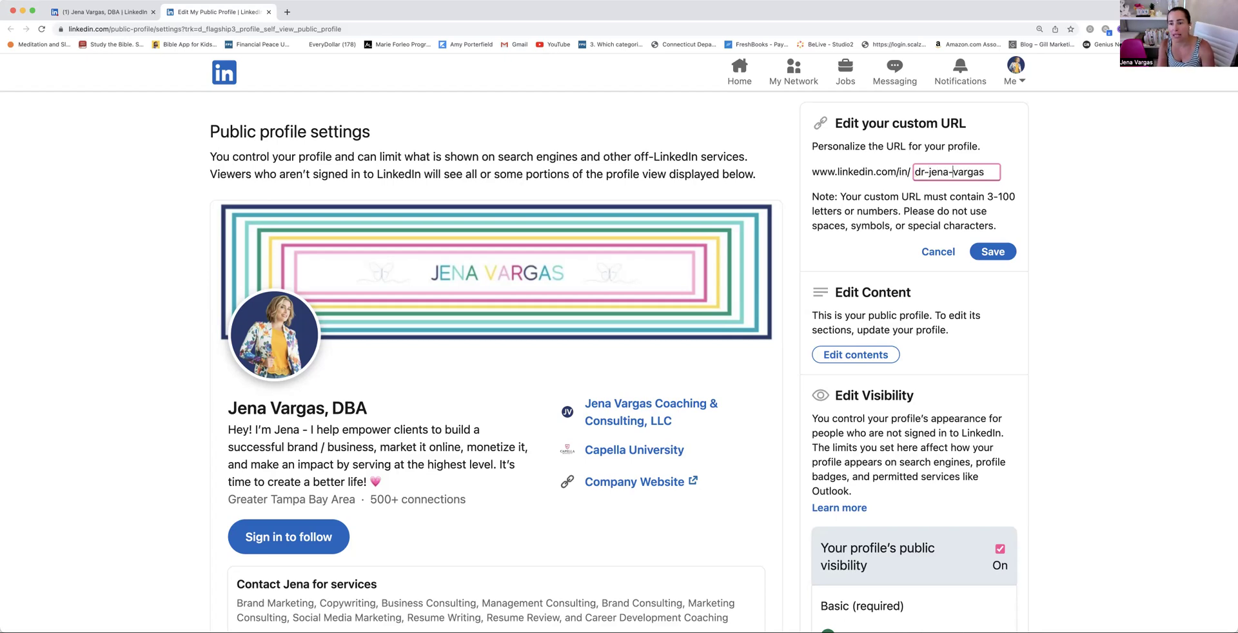
key("BackSpace")
left_click(927, 172)
key("BackSpace")
left_click(993, 251)
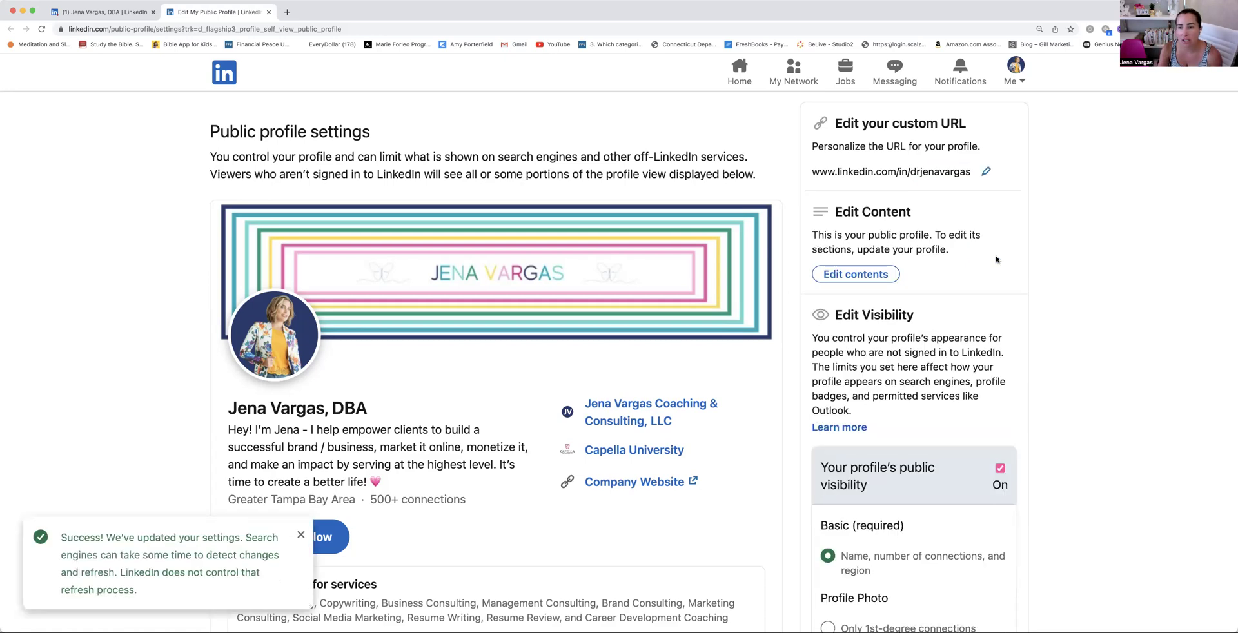
scroll(613, 350, "down", 1)
Back on the profile tab, scroll through the intro and bring up the Open to options
key("super+1")
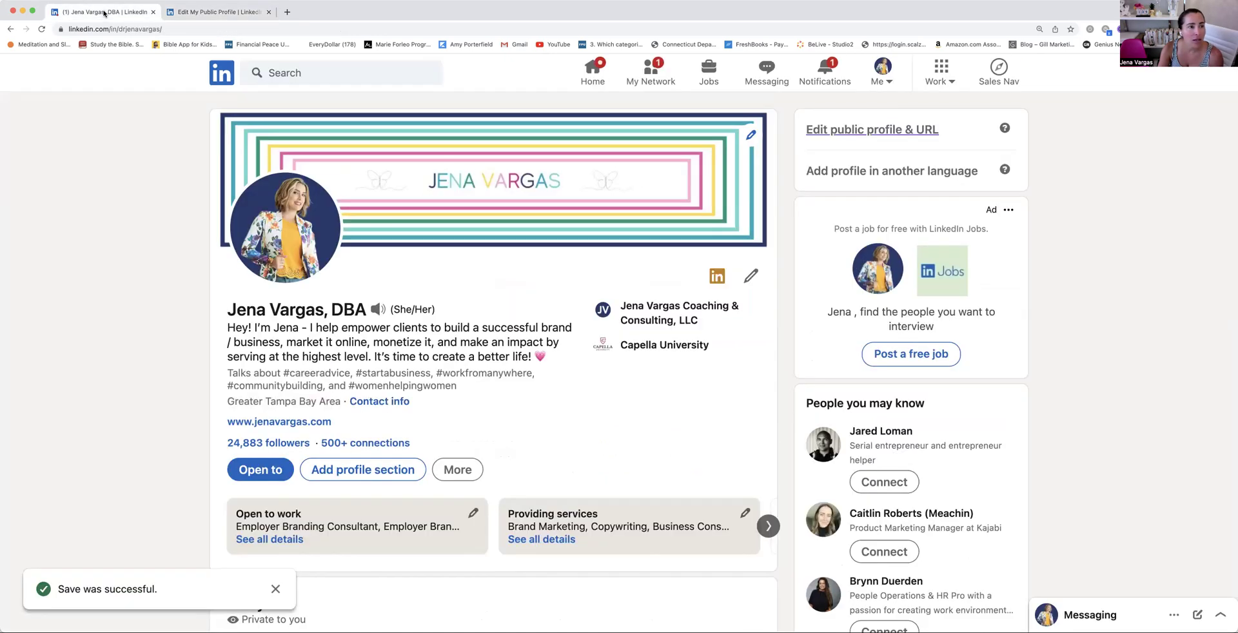
scroll(483, 384, "down", 2)
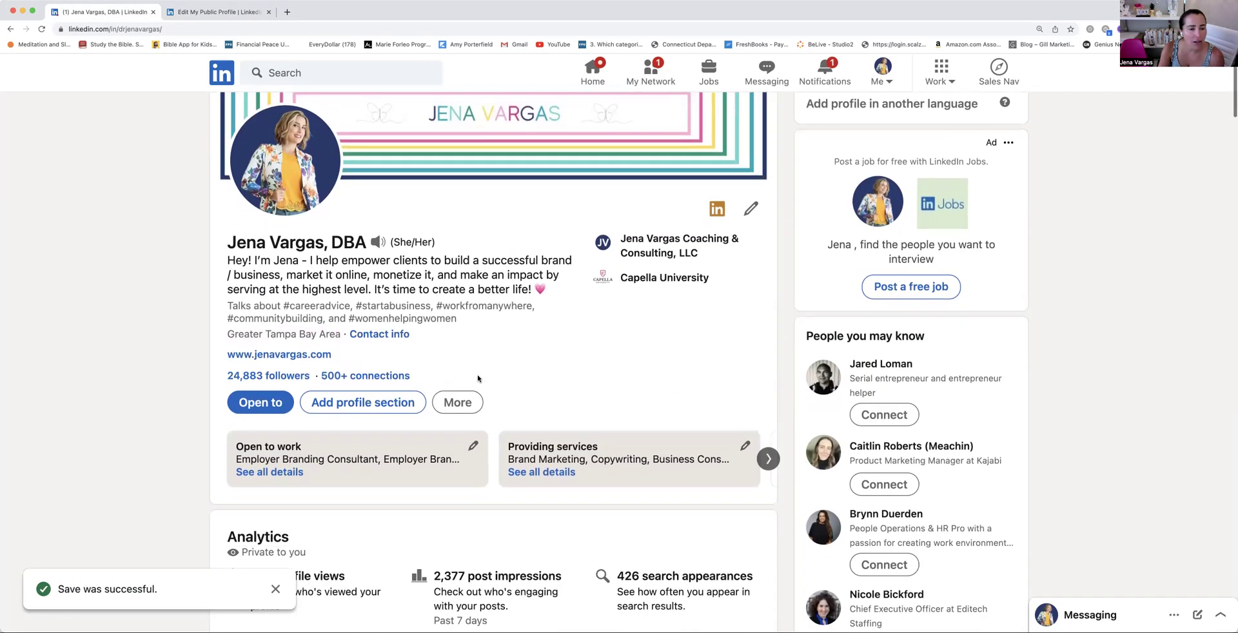
scroll(350, 349, "down", 1)
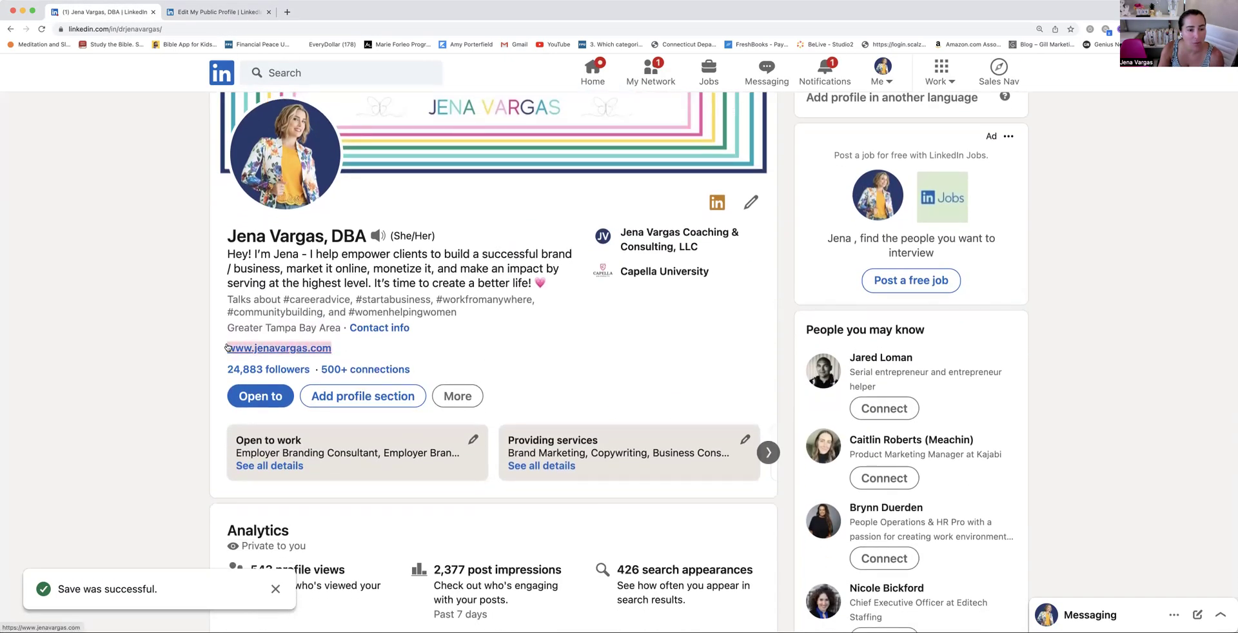
scroll(167, 327, "down", 2)
scroll(167, 328, "down", 2)
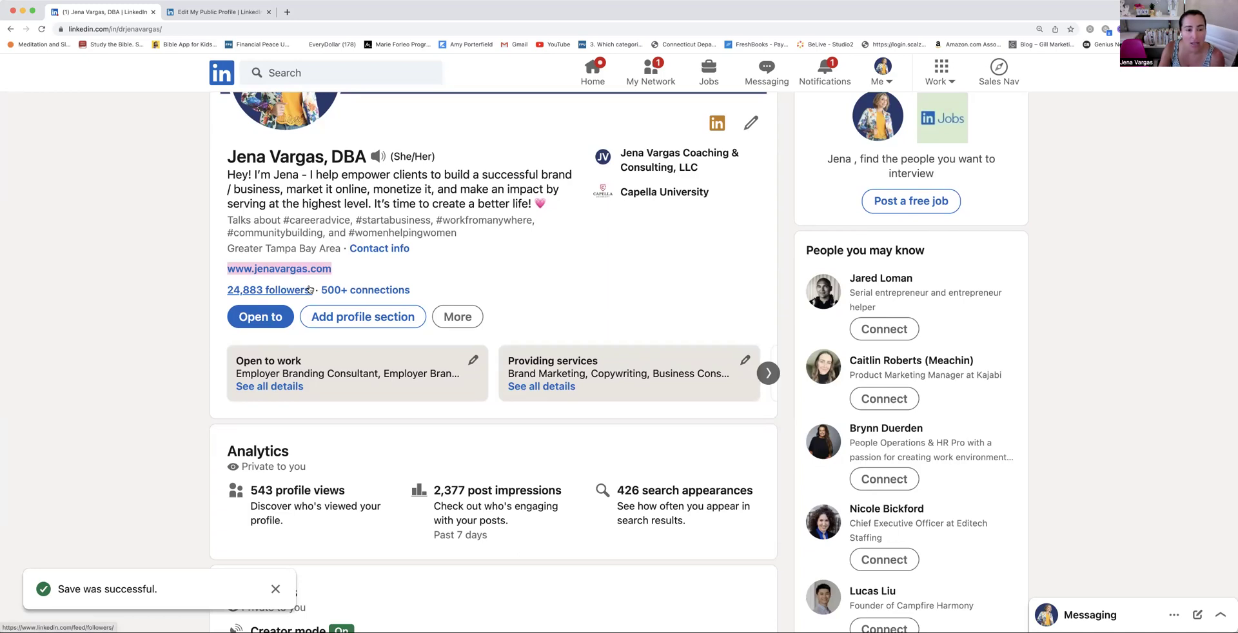
scroll(309, 289, "down", 2)
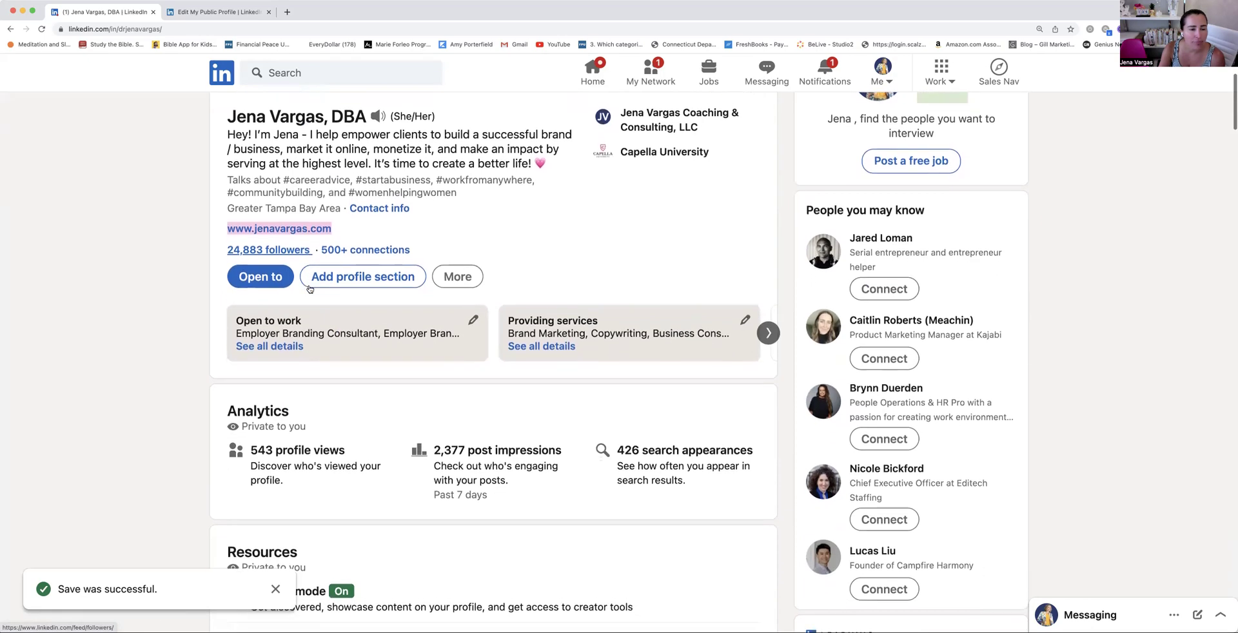
scroll(310, 290, "down", 1)
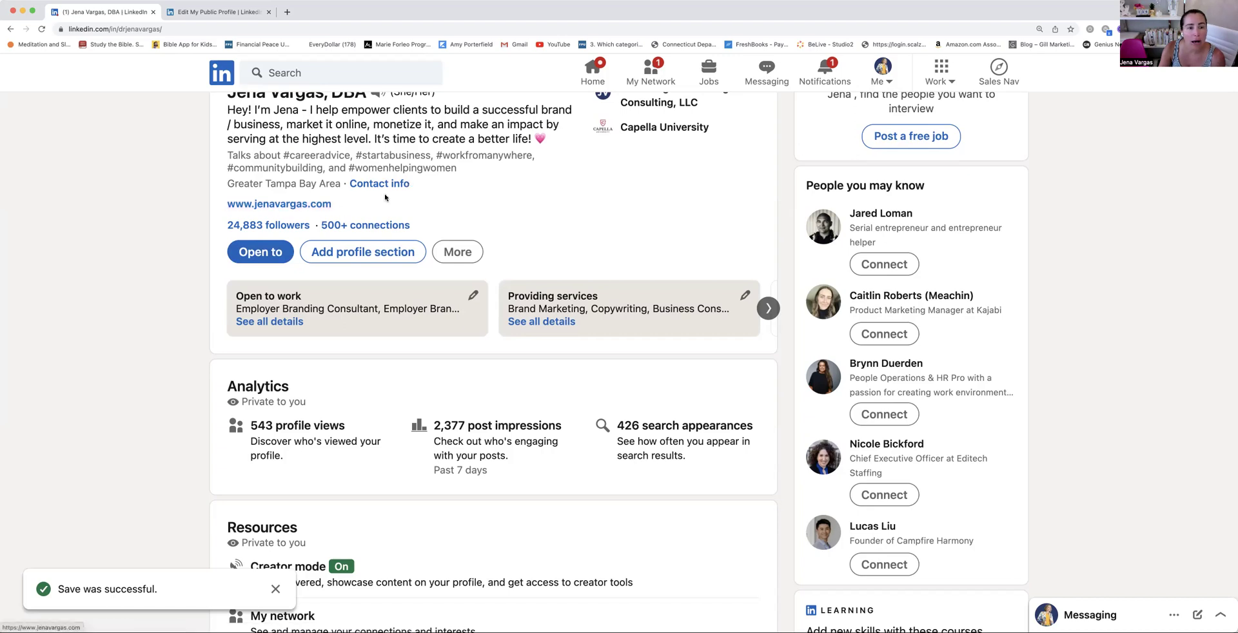
left_click(263, 256)
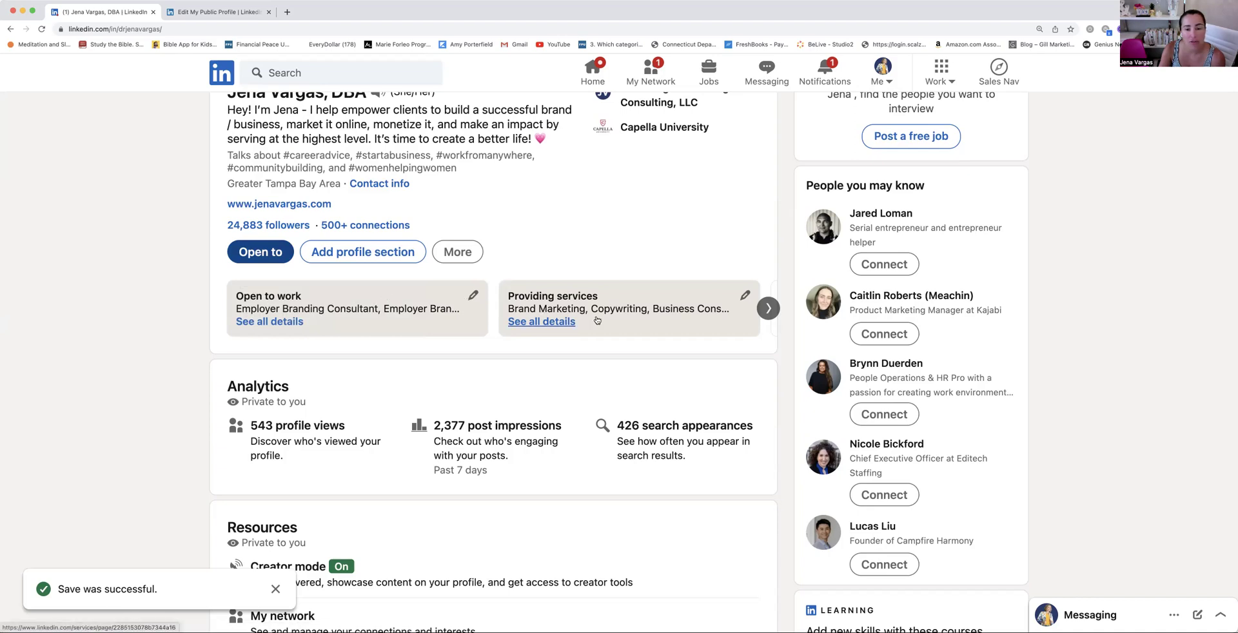
Remove Full-time from the open-to-work job types, leaving contract, part-time and temporary
left_click(473, 296)
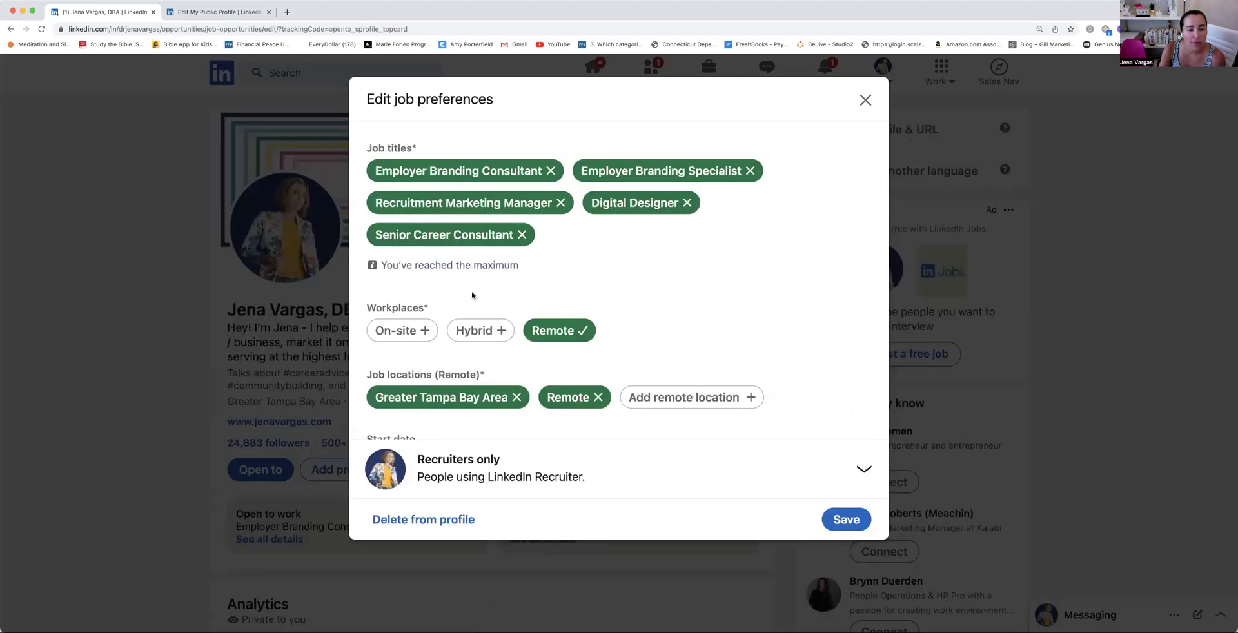
scroll(474, 297, "down", 2)
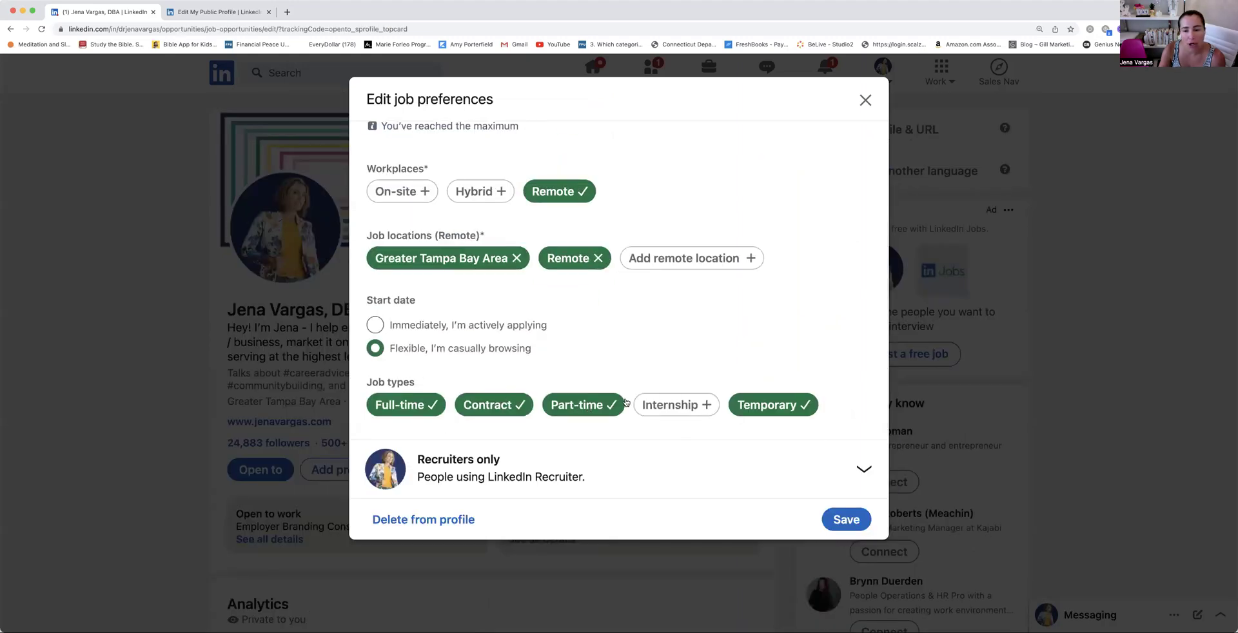
left_click(394, 405)
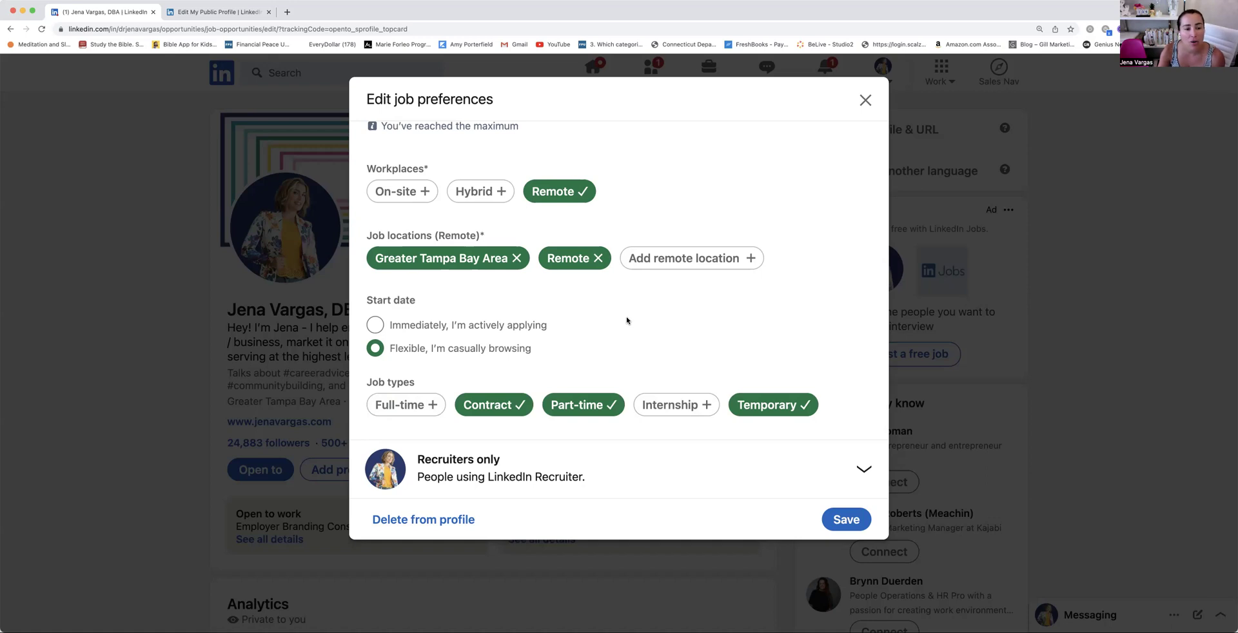
scroll(626, 320, "up", 4)
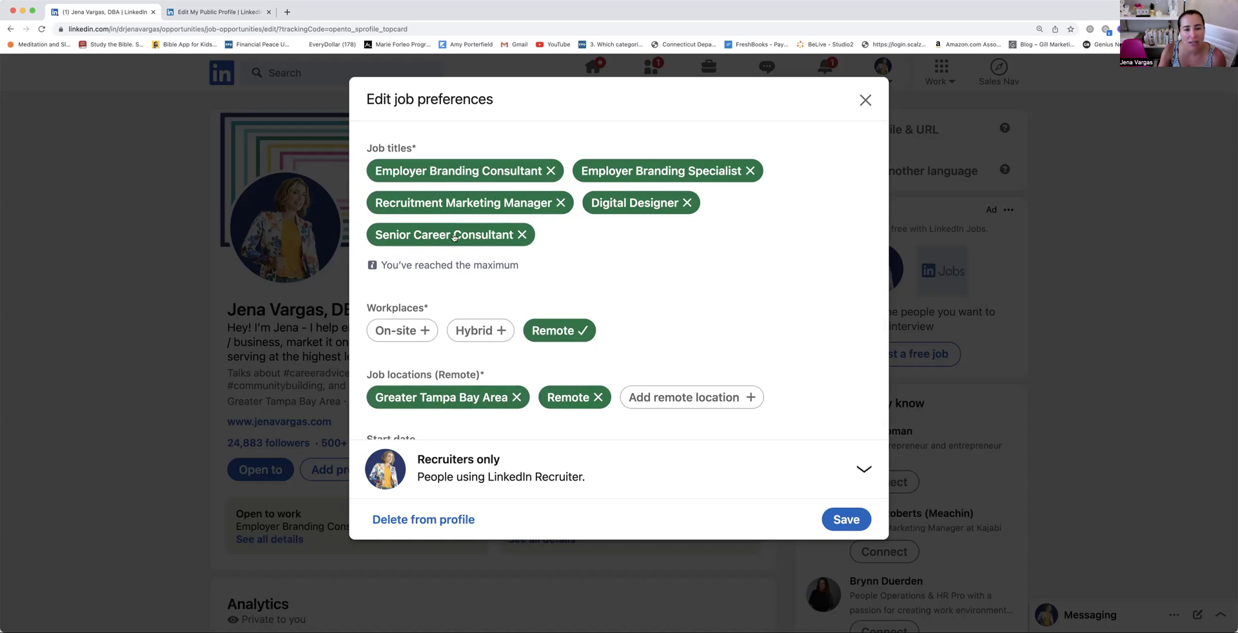
scroll(454, 237, "down", 2)
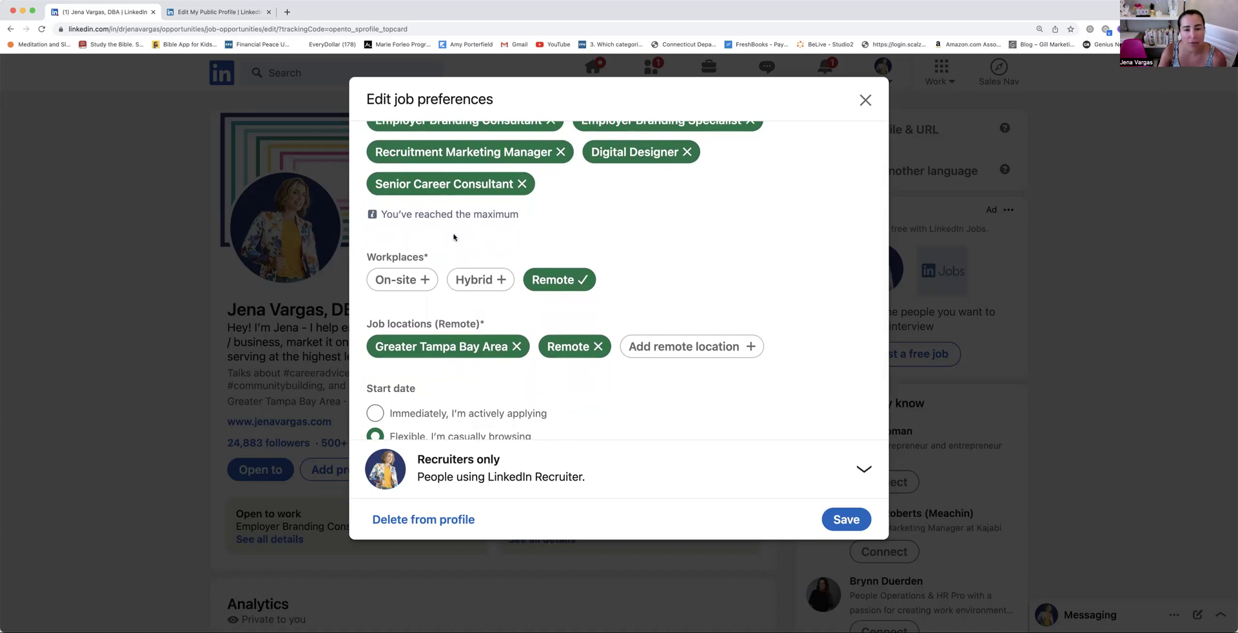
scroll(454, 236, "down", 1)
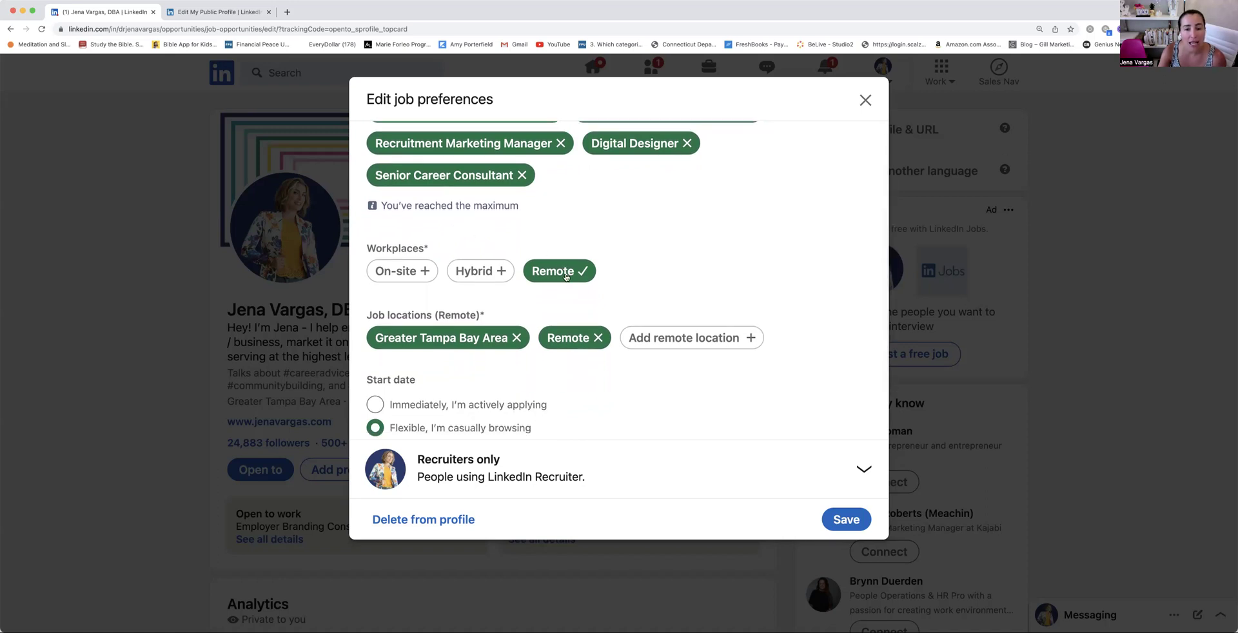
scroll(566, 276, "down", 2)
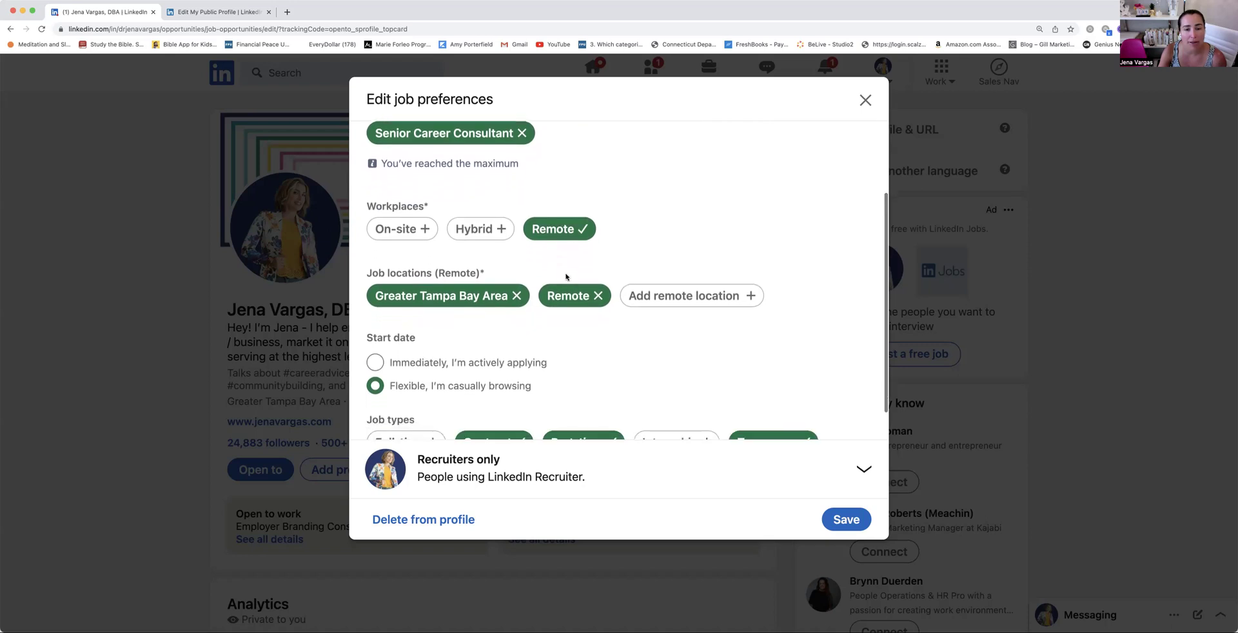
scroll(450, 297, "down", 1)
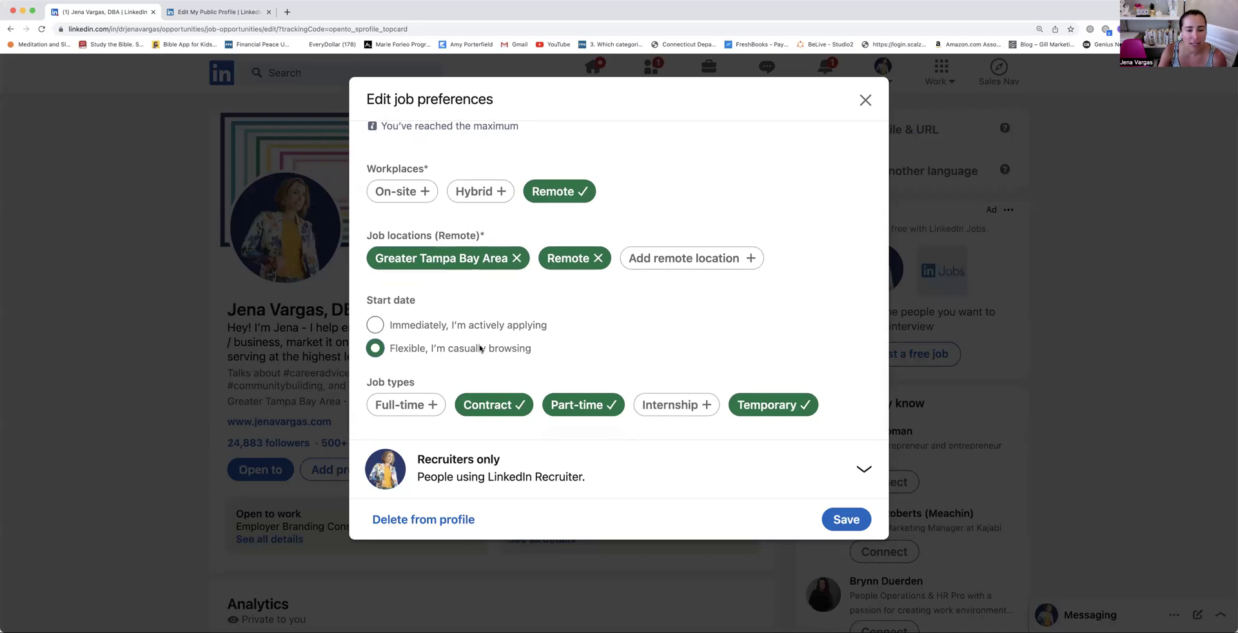
Make the job preferences visible to recruiters only and save them
left_click(864, 470)
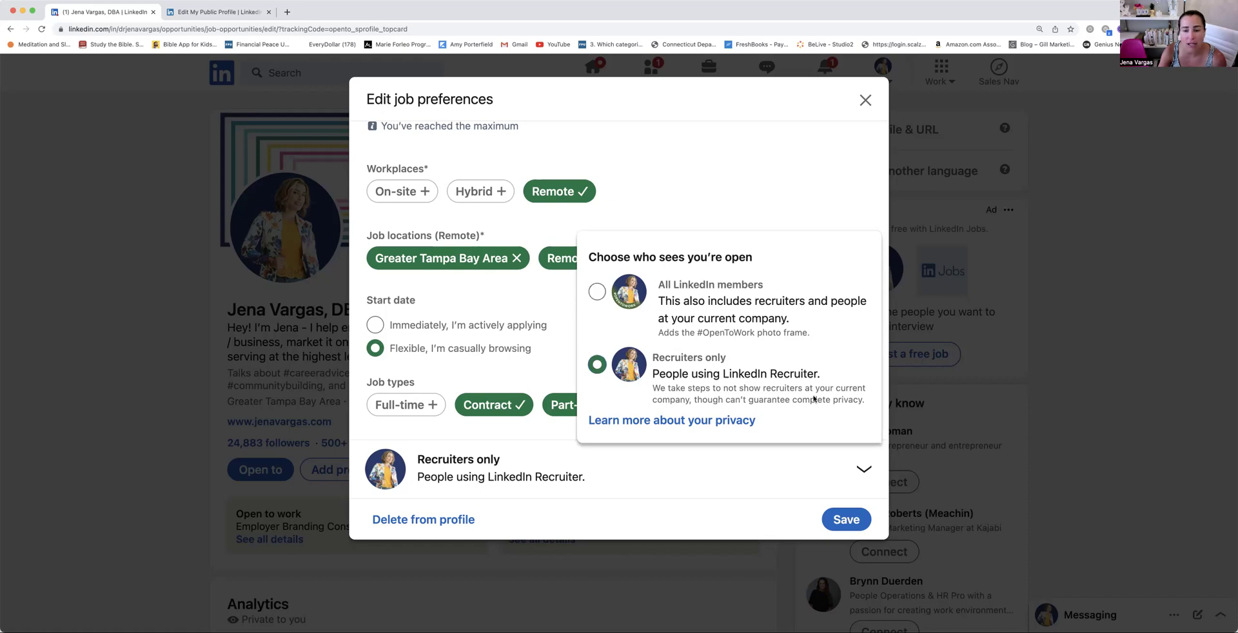
left_click(747, 489)
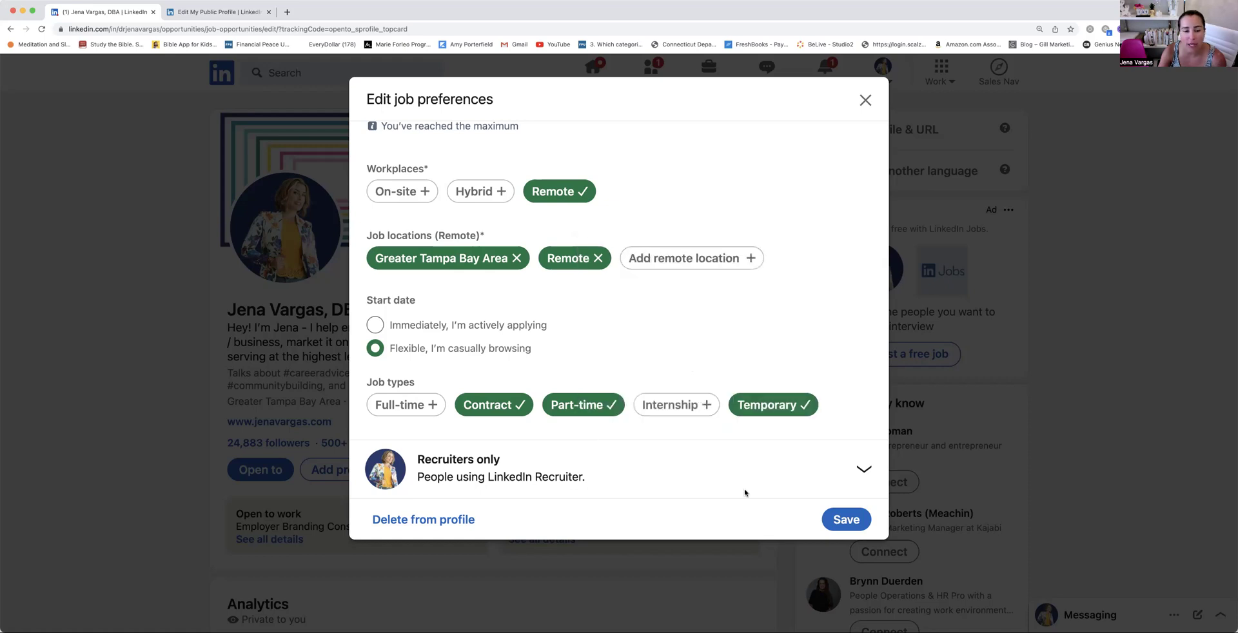
left_click(846, 519)
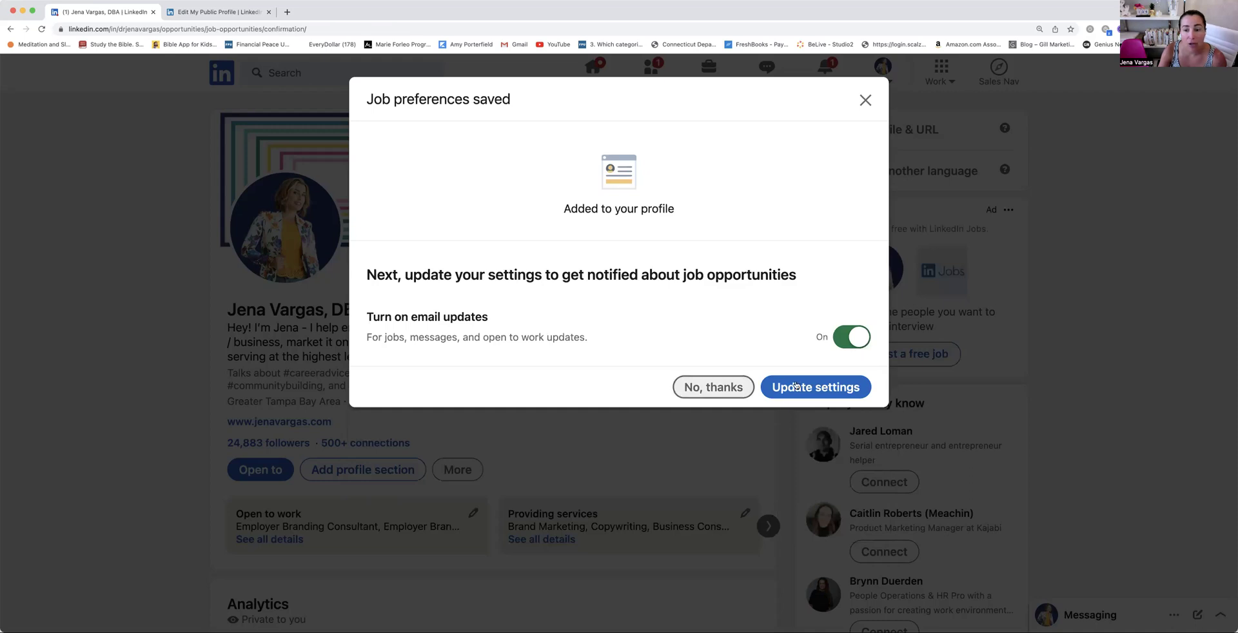
Decline the job-alert email updates with 'No, thanks' and scroll back down the profile
left_click(729, 389)
scroll(727, 392, "down", 3)
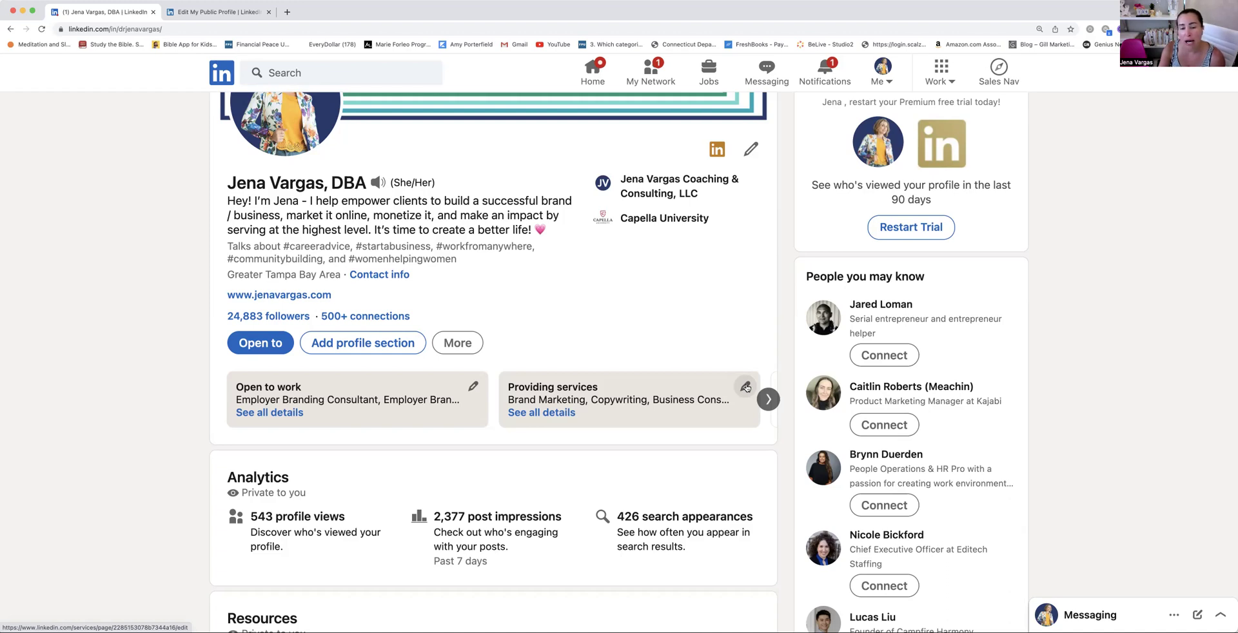
Open the Providing services editor and remove the Copywriting service chip
left_click(746, 386)
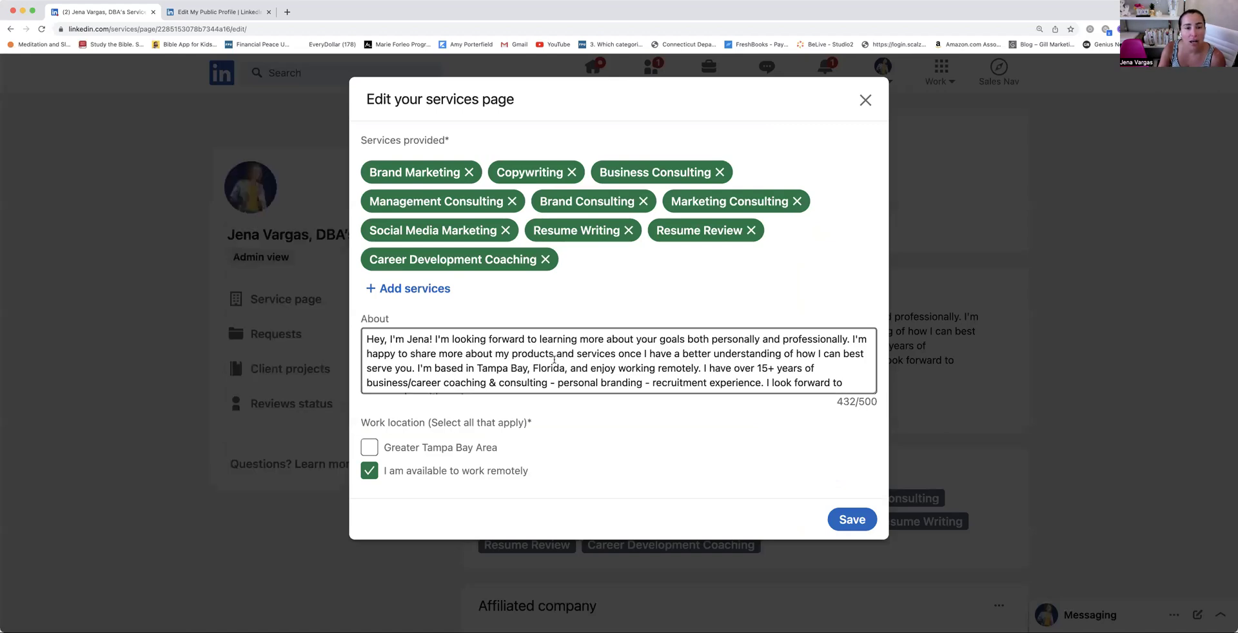
left_click(403, 288)
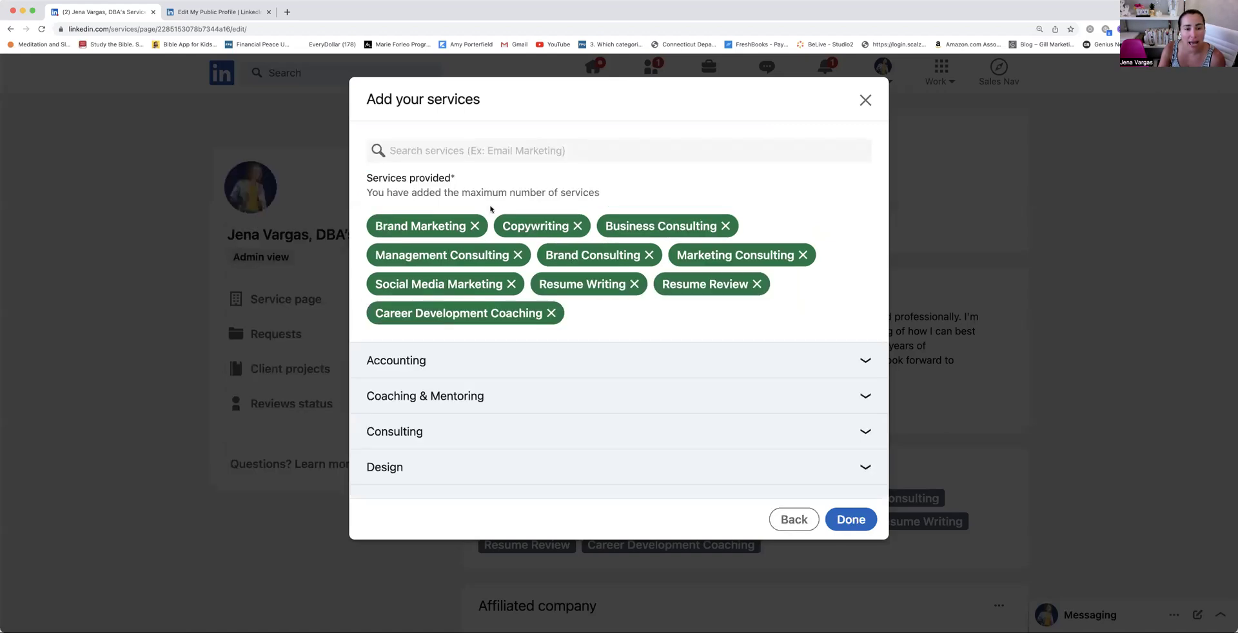
left_click(578, 226)
Search services for 'Brand', pick Brand Consulting, review the list and confirm with Done
left_click(516, 155)
left_click(451, 177)
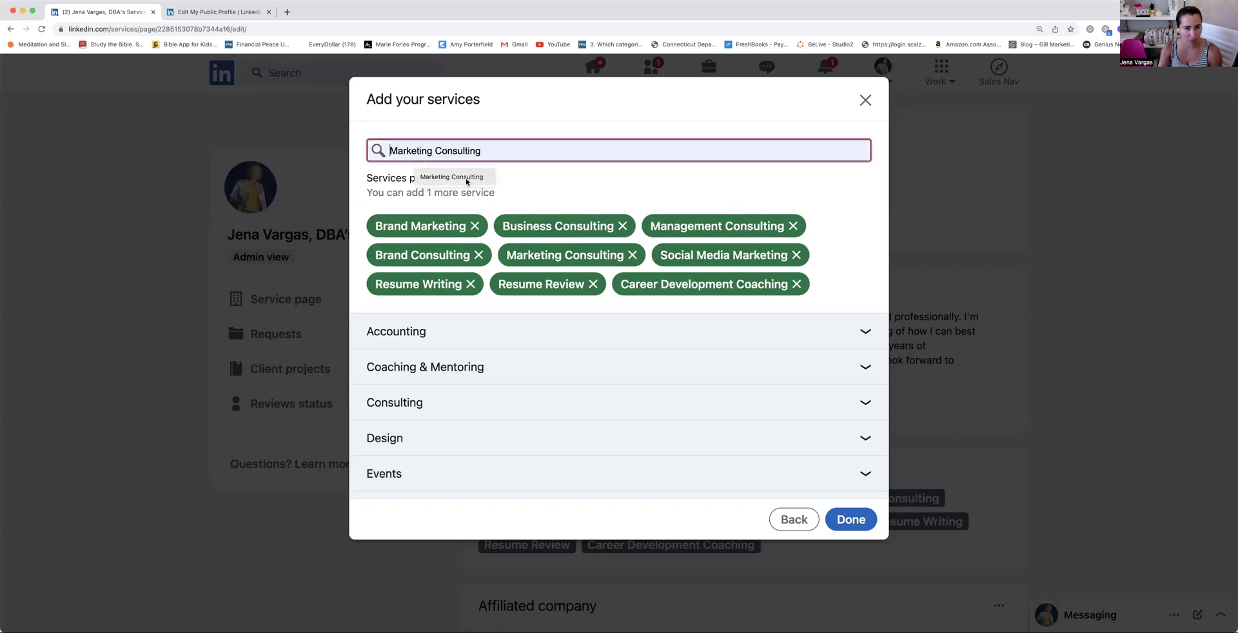
left_click_drag(491, 150, 317, 133)
type("Brand")
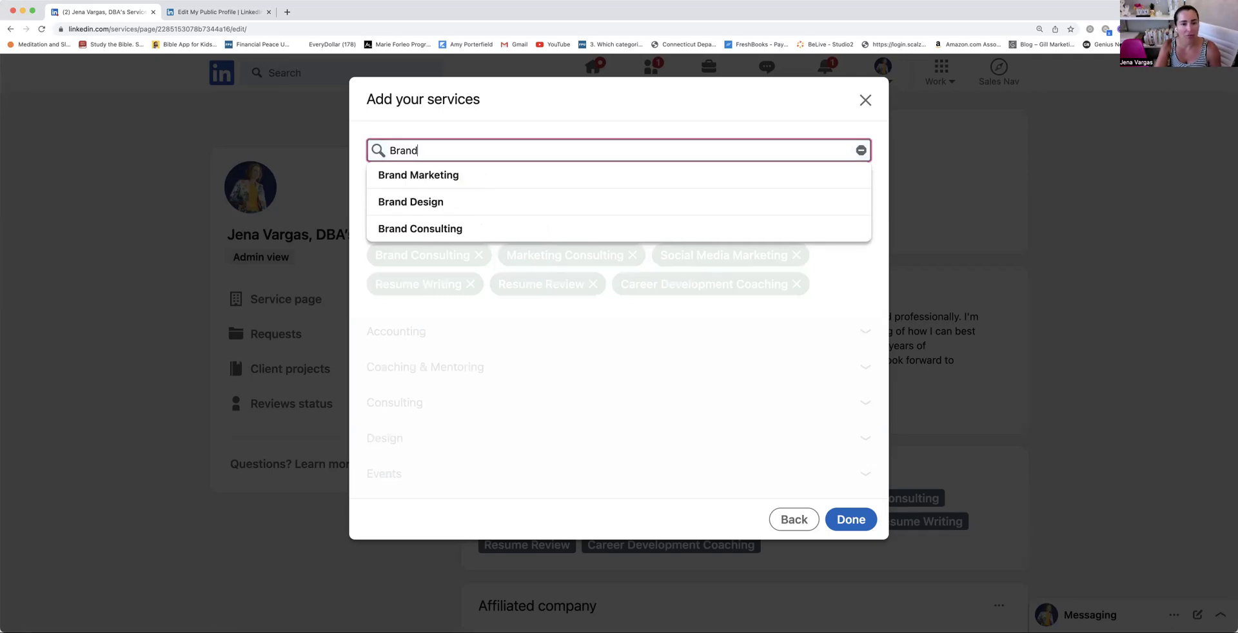
left_click(402, 230)
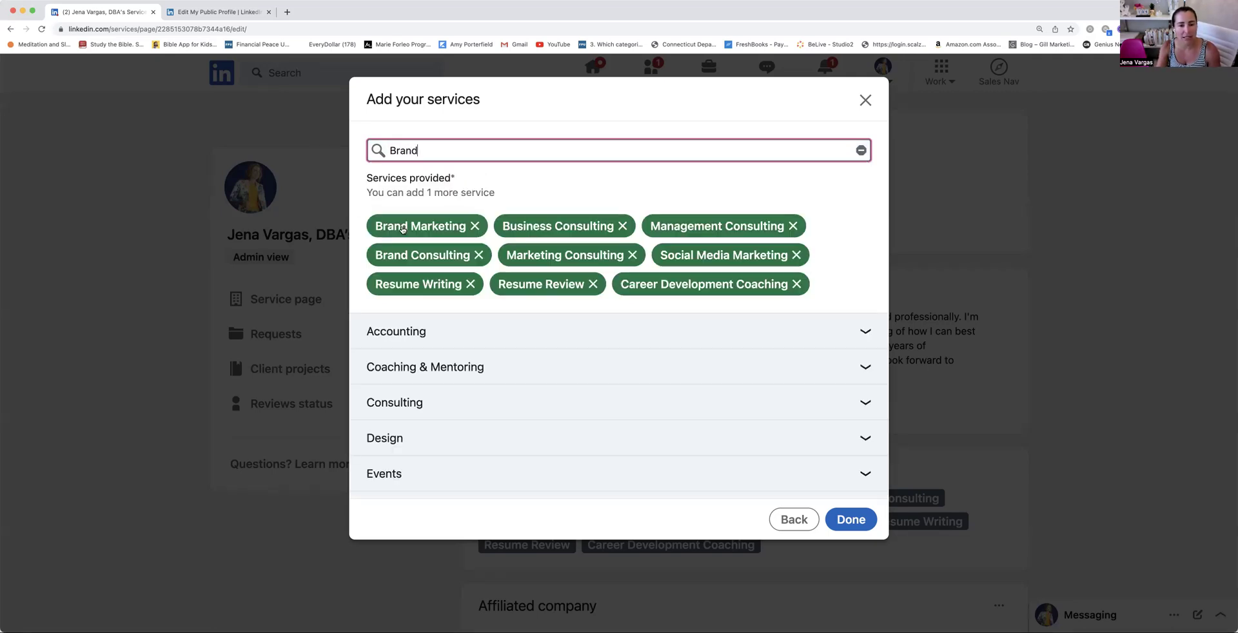
scroll(601, 220, "down", 1)
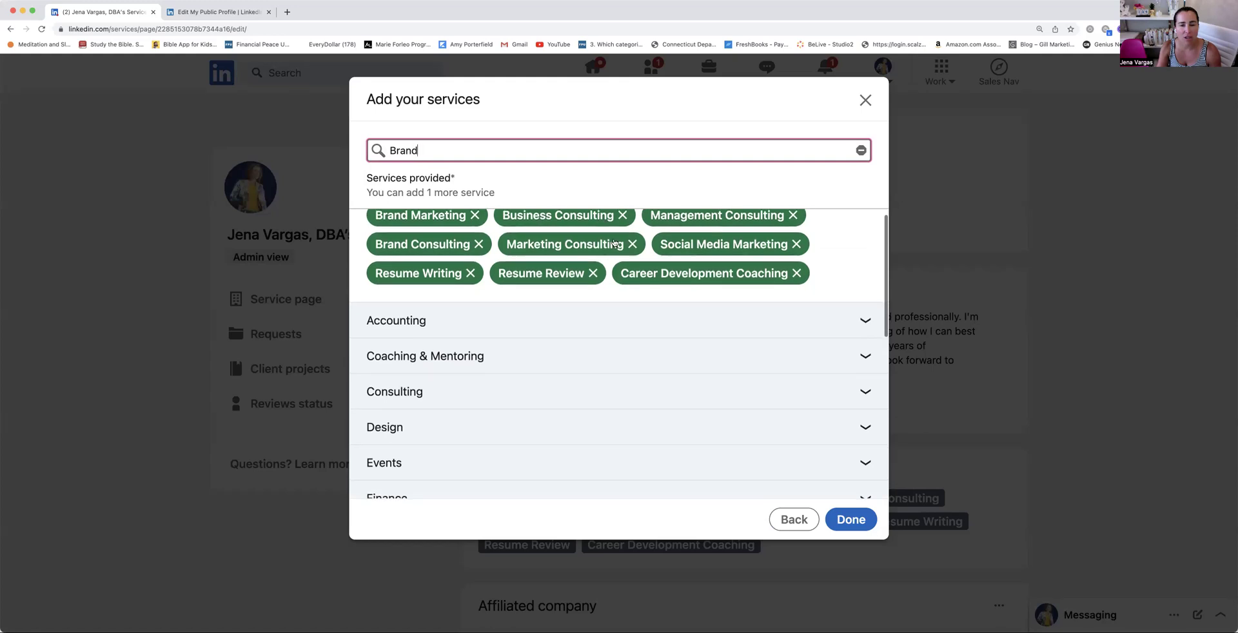
scroll(693, 250, "down", 1)
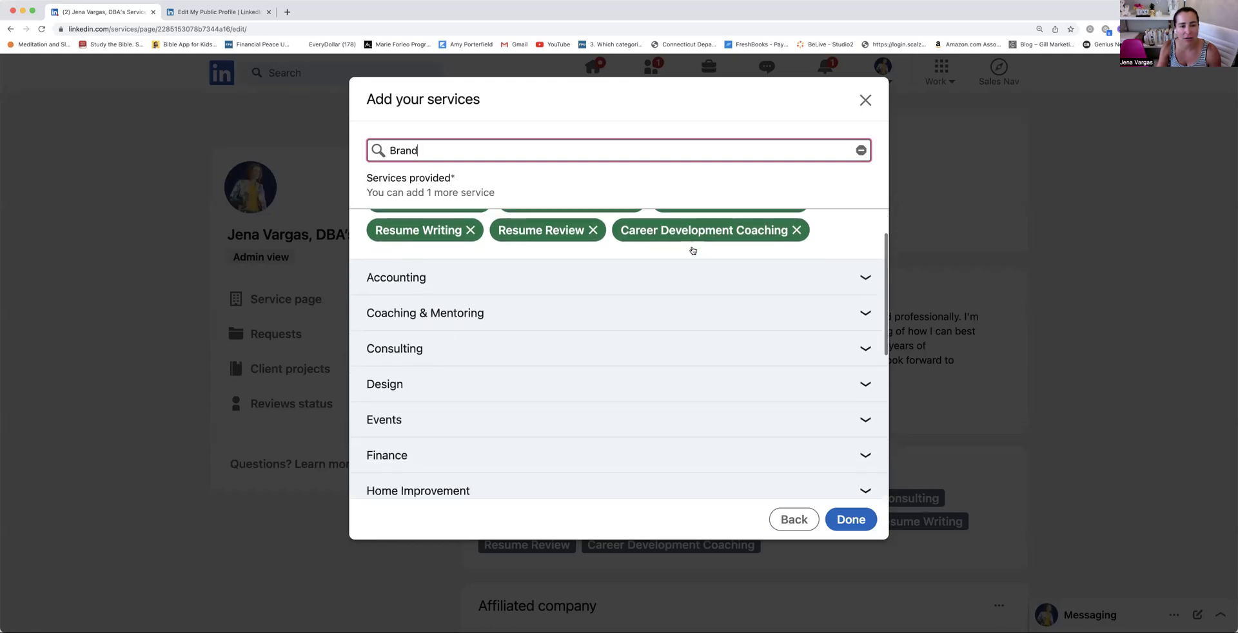
scroll(693, 250, "down", 2)
scroll(619, 415, "down", 1)
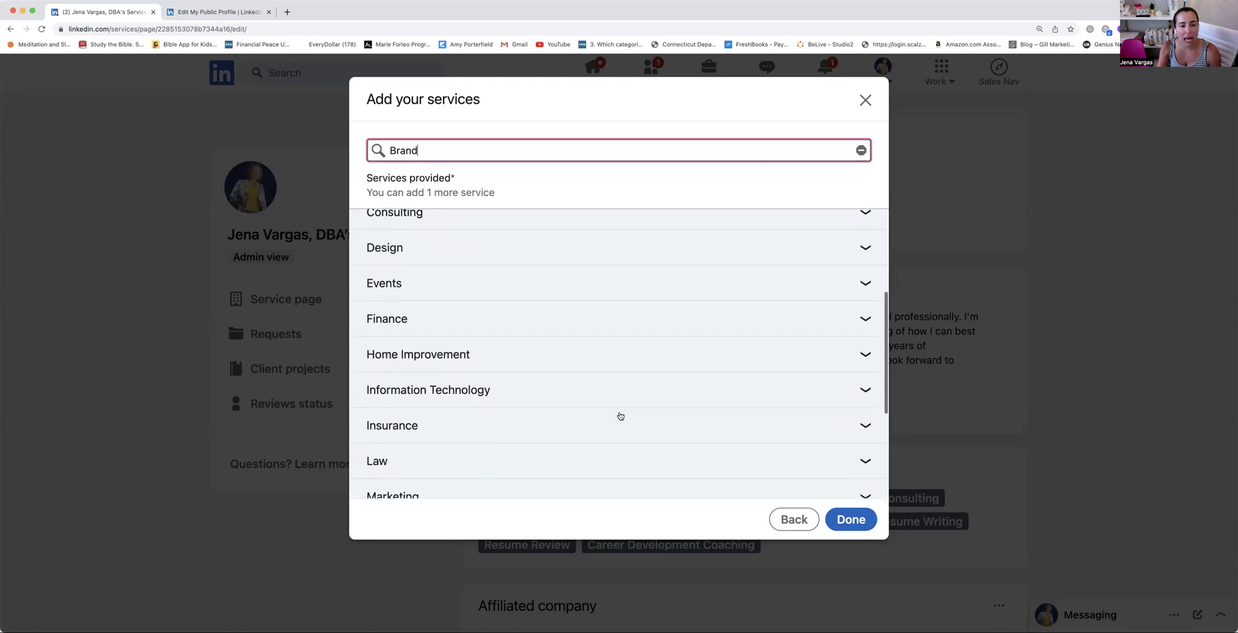
scroll(621, 416, "down", 5)
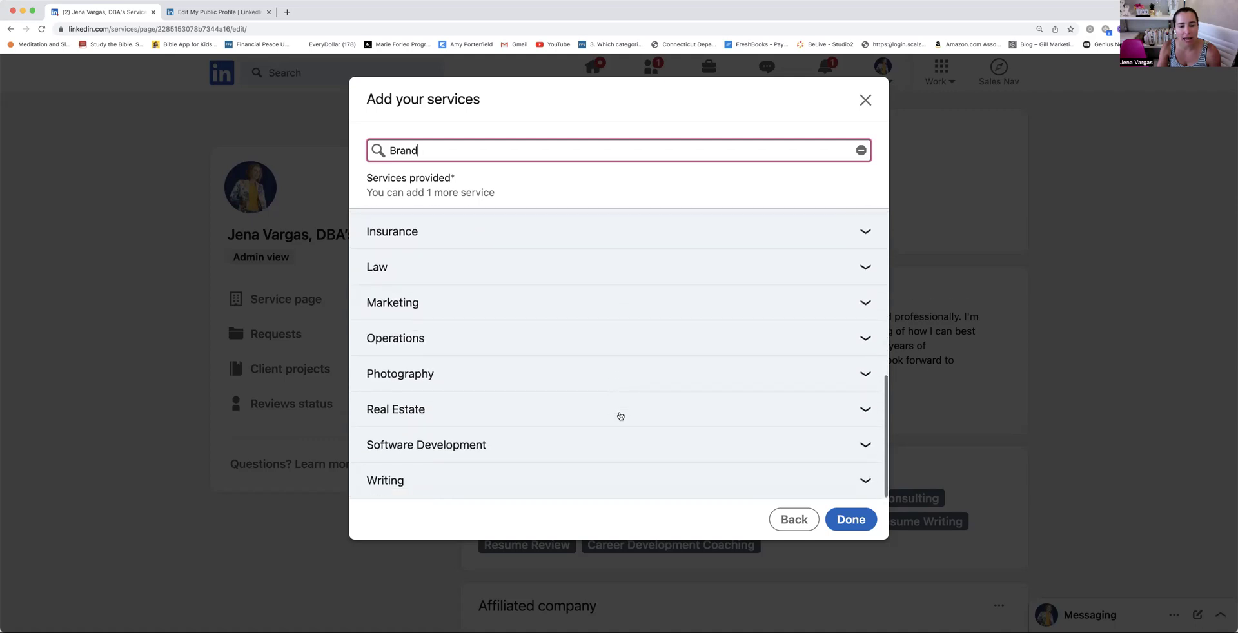
scroll(620, 416, "up", 8)
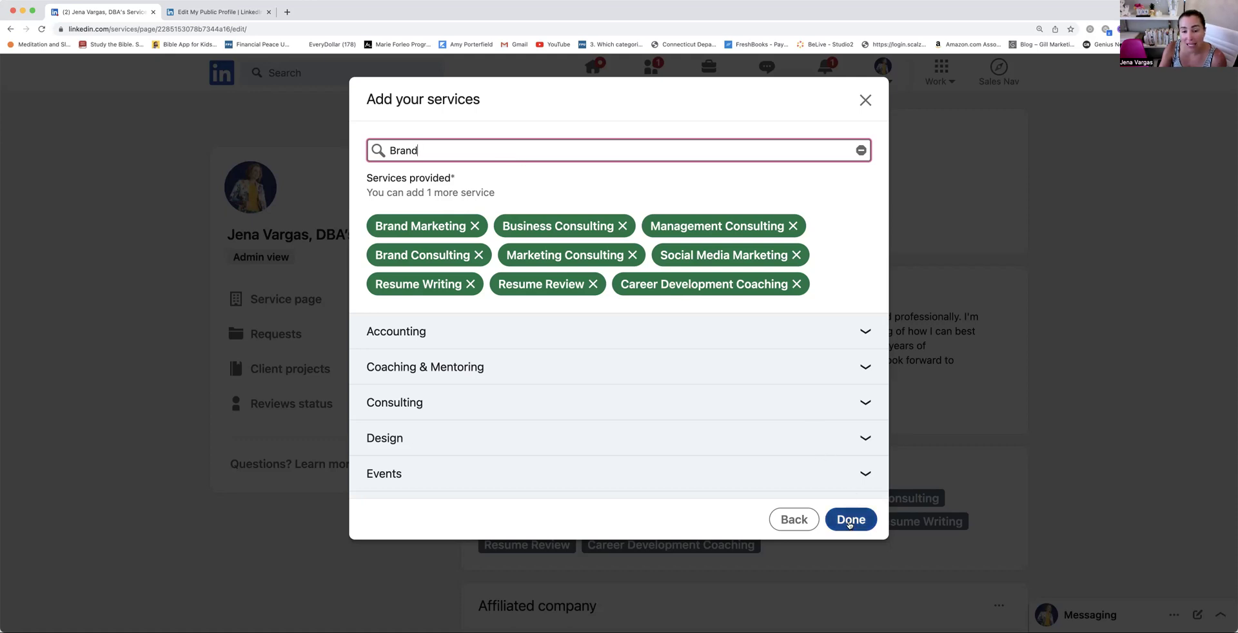
left_click(850, 524)
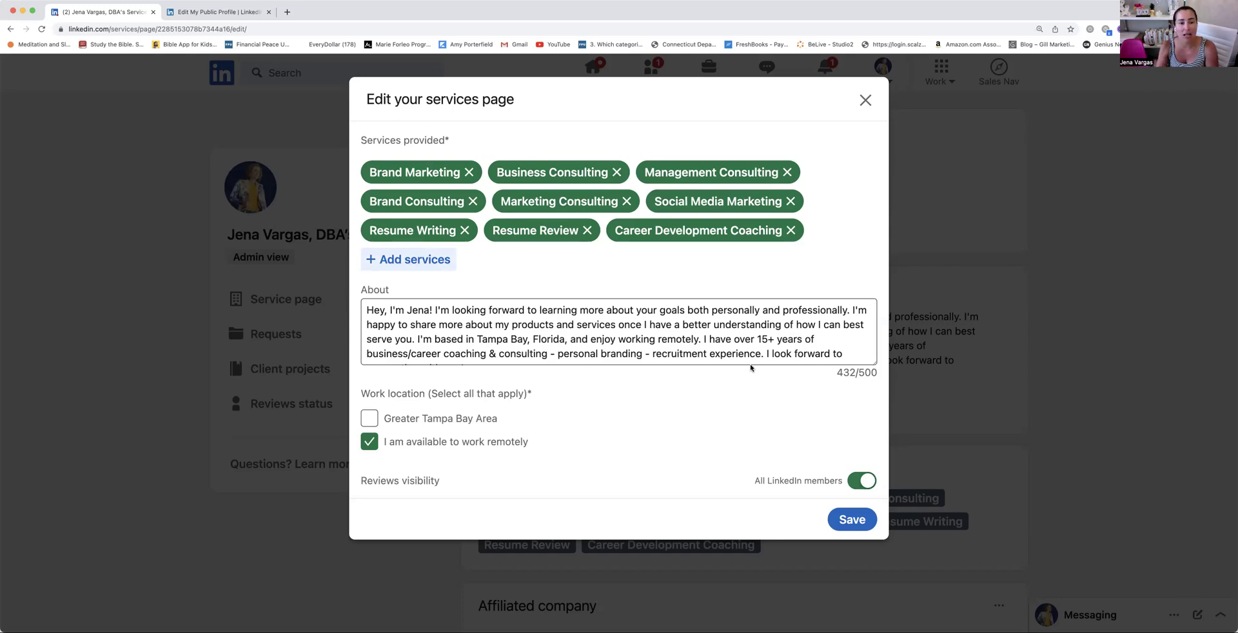
Review the services page About description and save the services page changes
left_click(437, 321)
left_click_drag(408, 311, 677, 394)
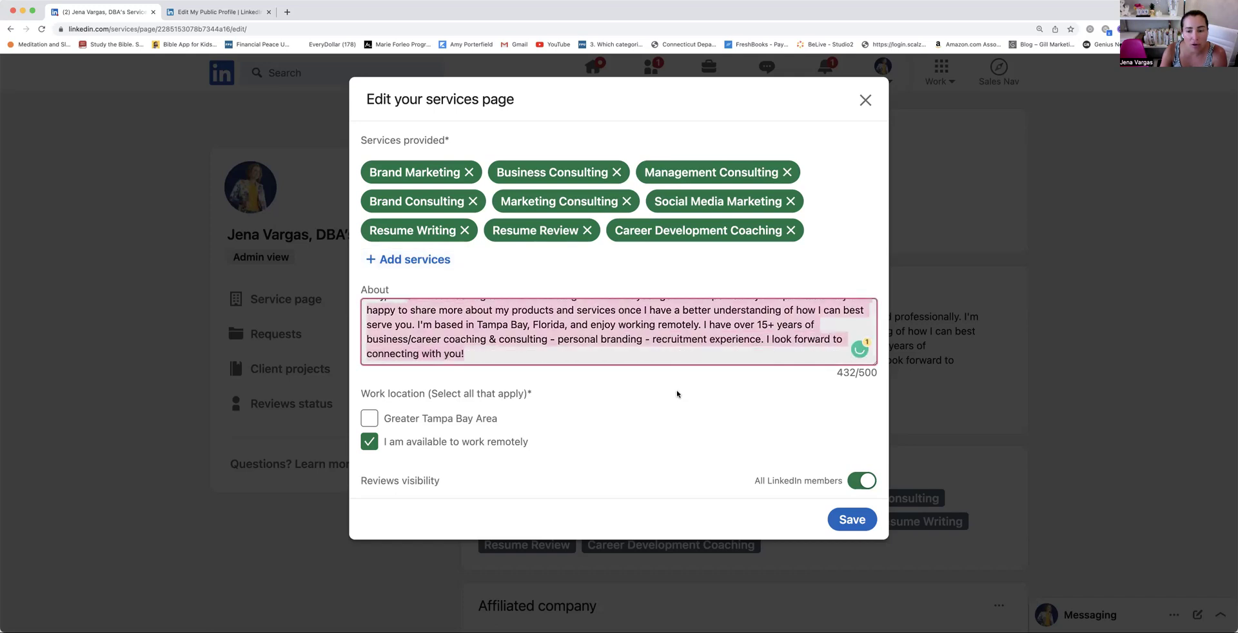
scroll(677, 394, "down", 5)
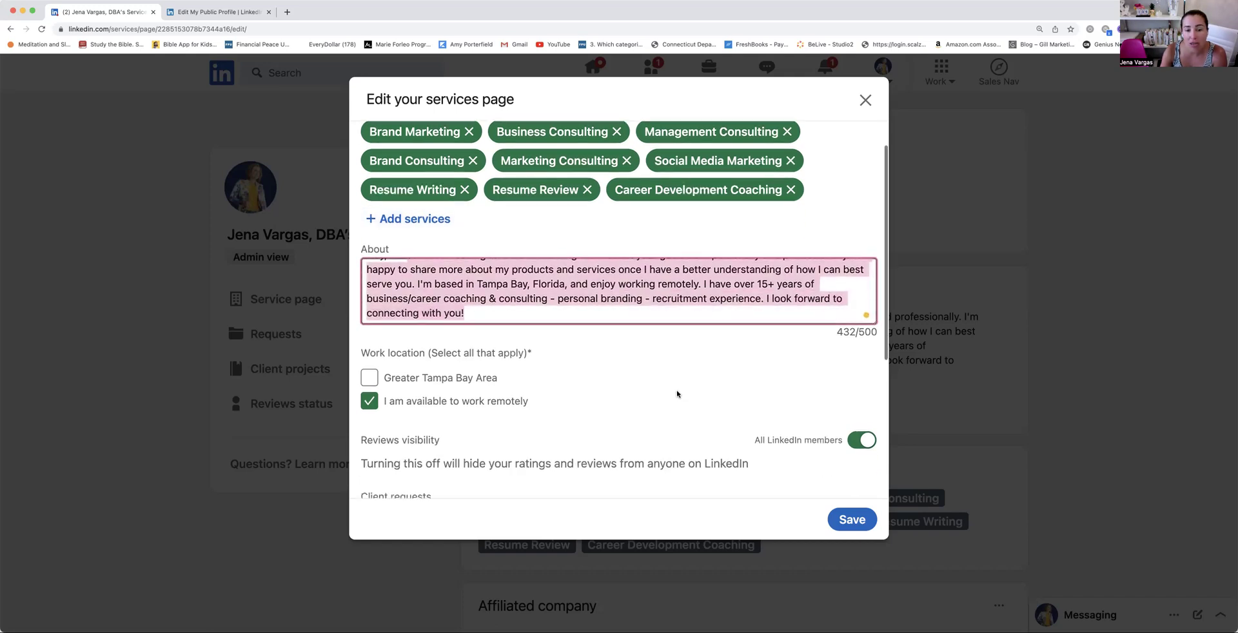
scroll(677, 394, "down", 2)
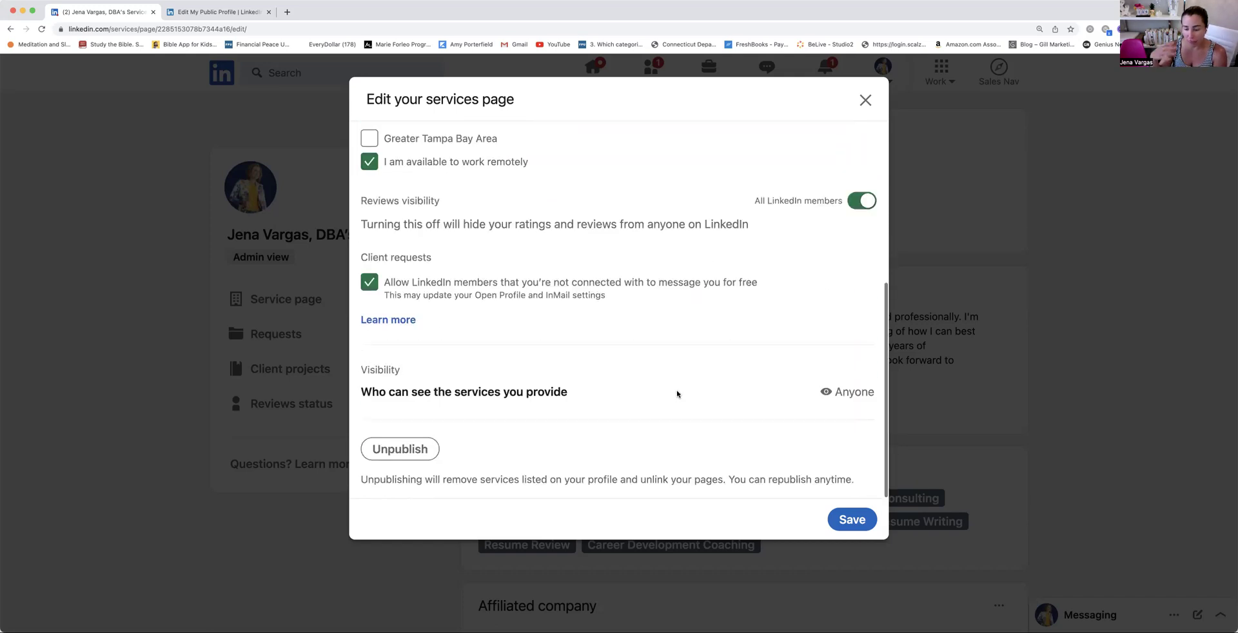
left_click(853, 520)
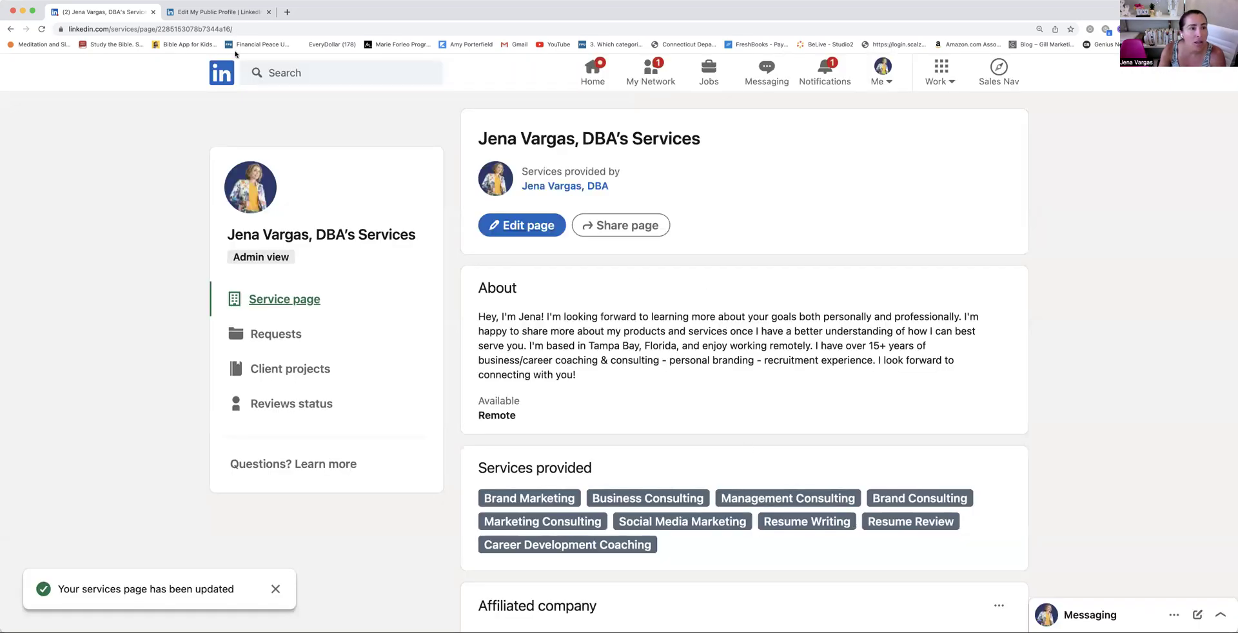
Return to your own profile through the Me menu and scroll down it
left_click(883, 70)
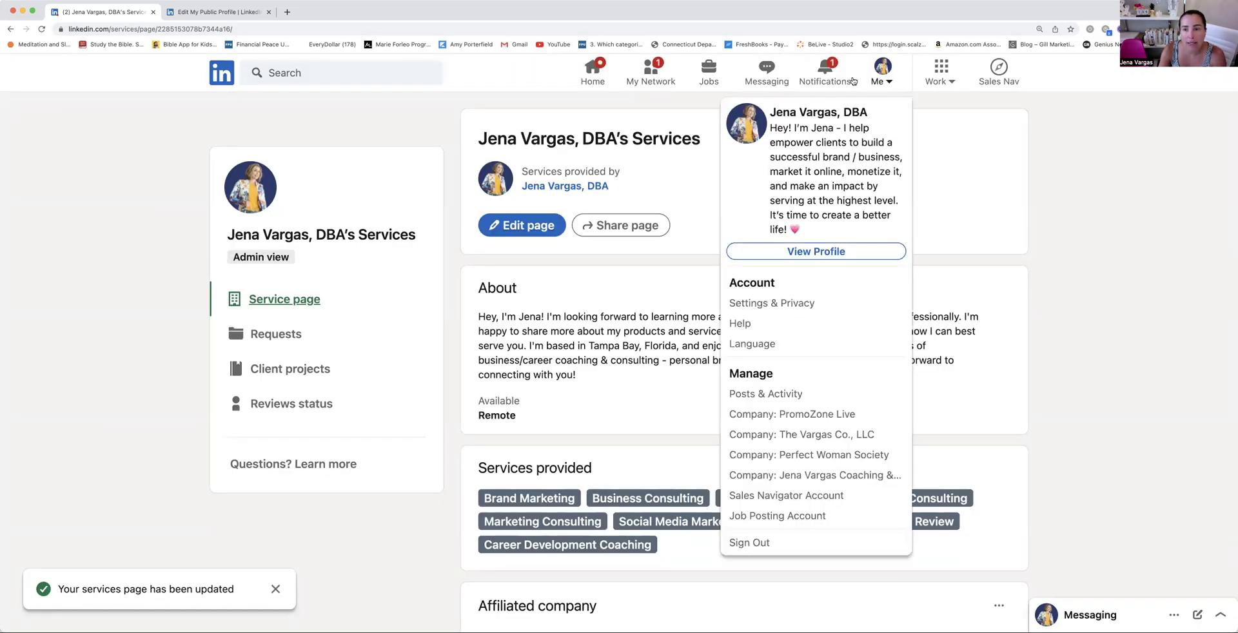
left_click(754, 115)
scroll(271, 327, "down", 3)
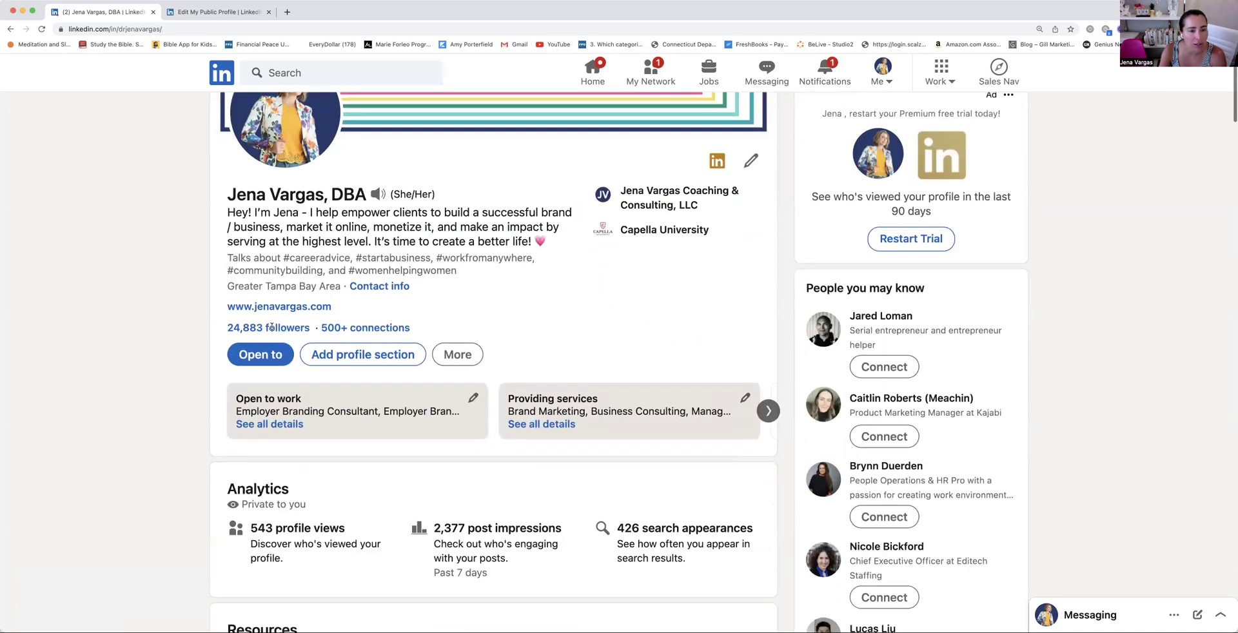
scroll(271, 331, "down", 3)
scroll(271, 331, "down", 4)
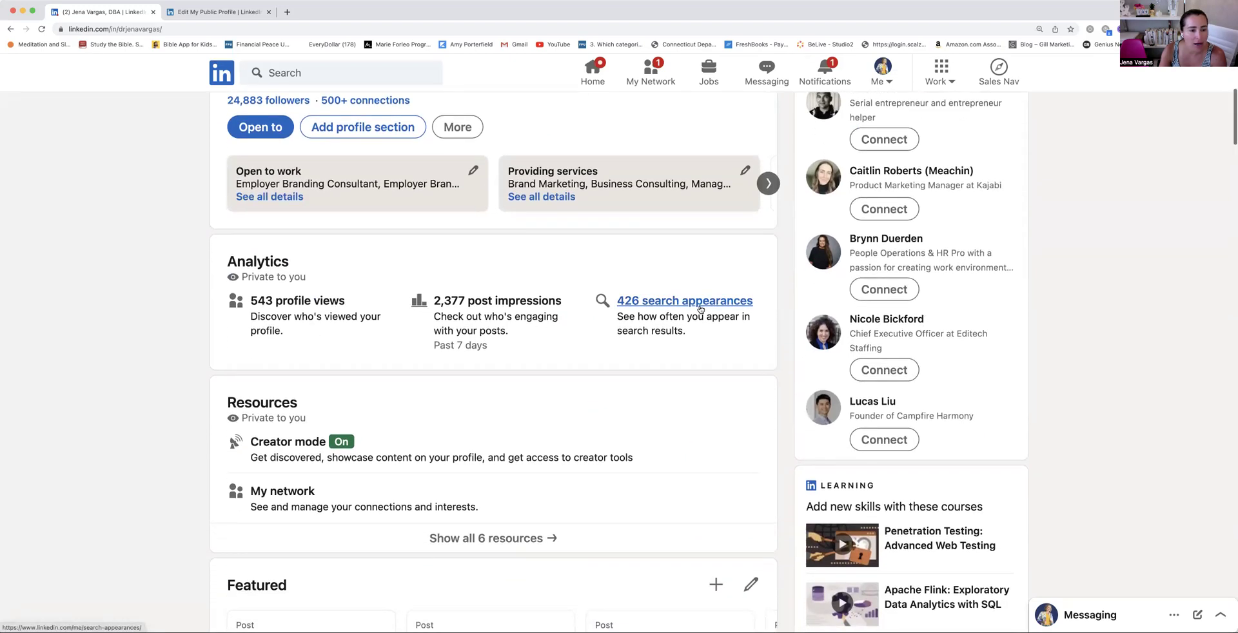
Open the creator mode settings and deselect the #womenhelpingwomen topic
scroll(701, 309, "down", 3)
left_click(282, 354)
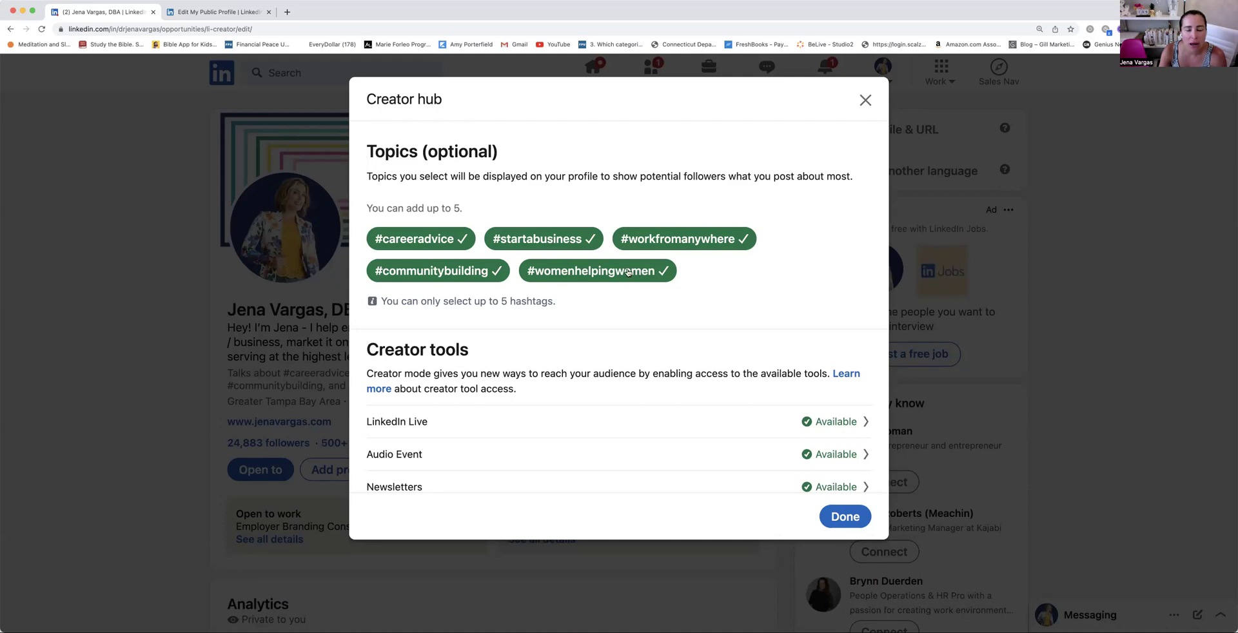
left_click(627, 271)
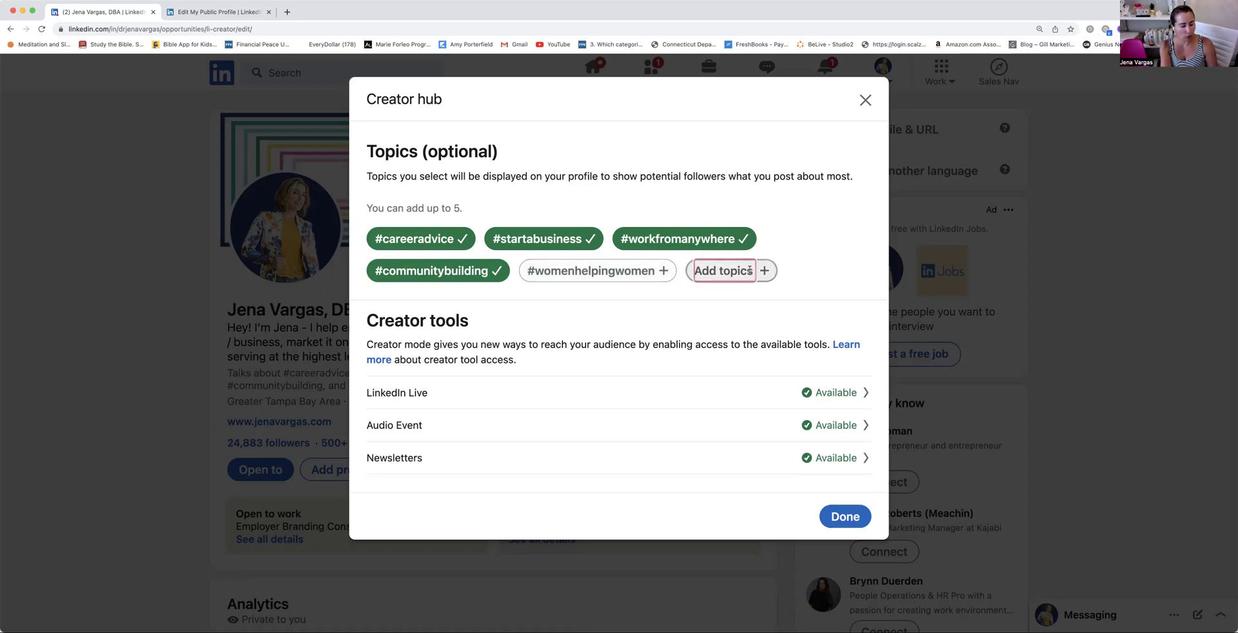
Search 'branding', add #brandingtips as the fifth topic, and save the hashtags
type("branding")
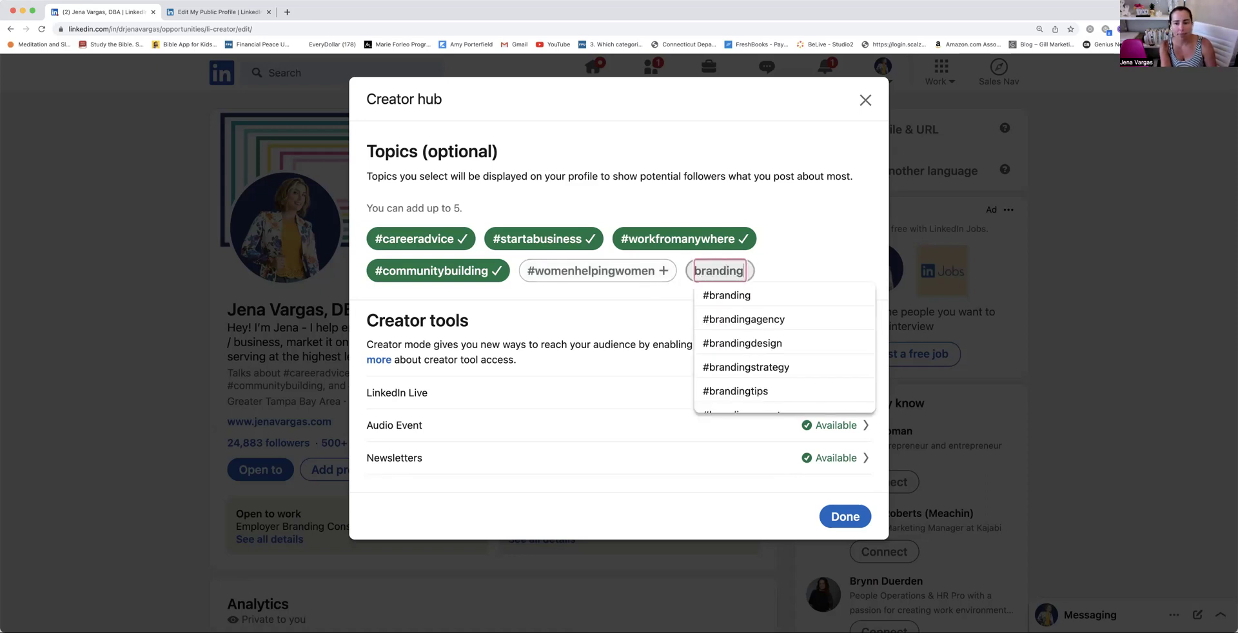
scroll(781, 323, "down", 1)
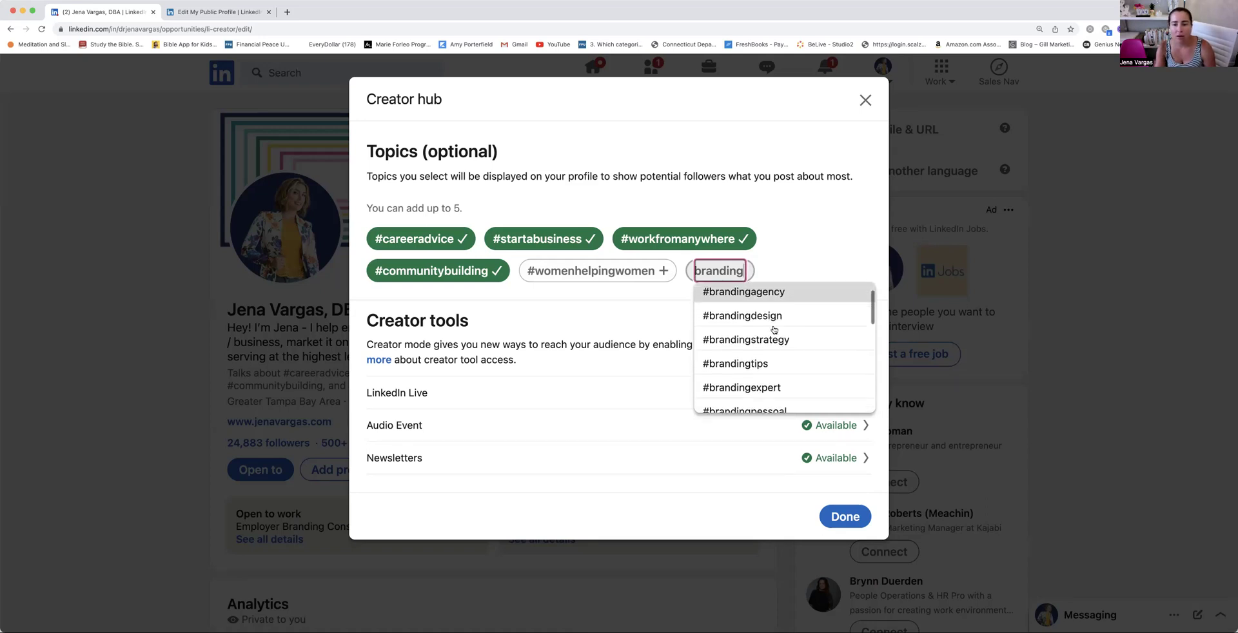
scroll(774, 330, "down", 4)
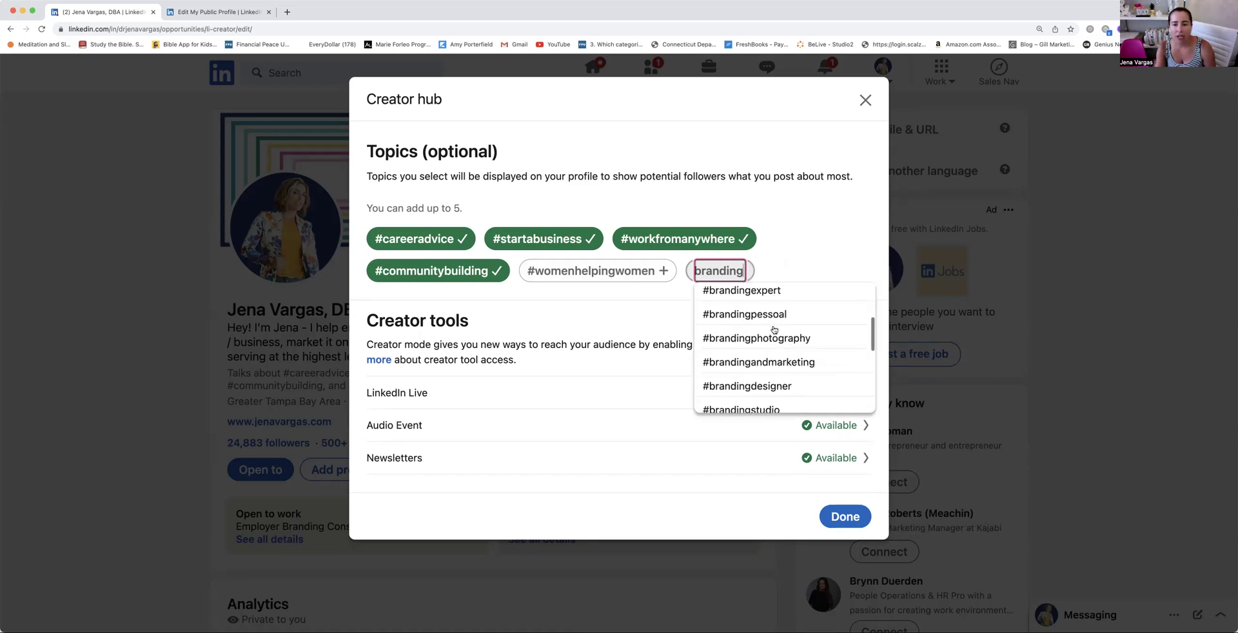
scroll(774, 329, "down", 5)
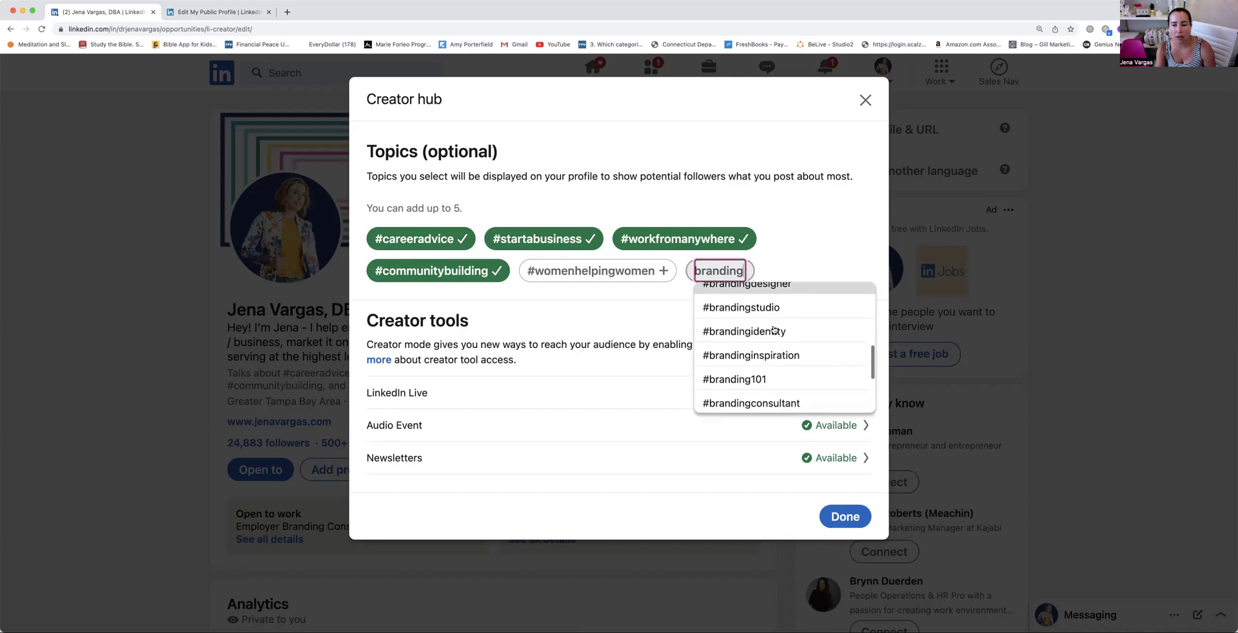
scroll(774, 329, "down", 7)
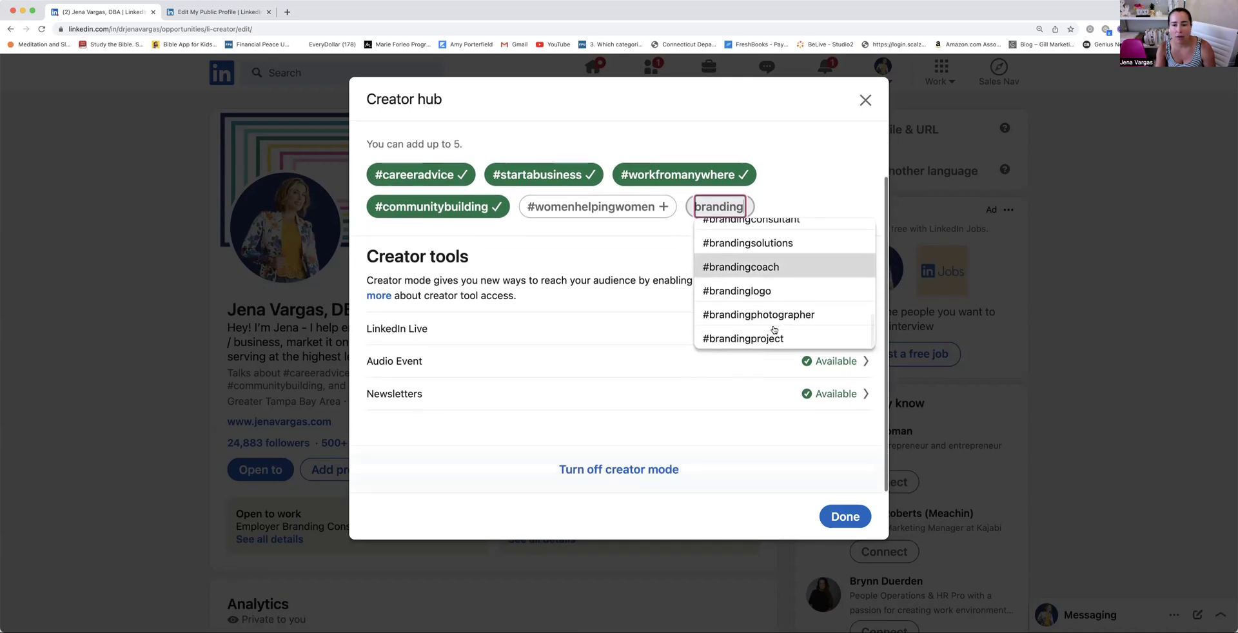
scroll(774, 330, "up", 3)
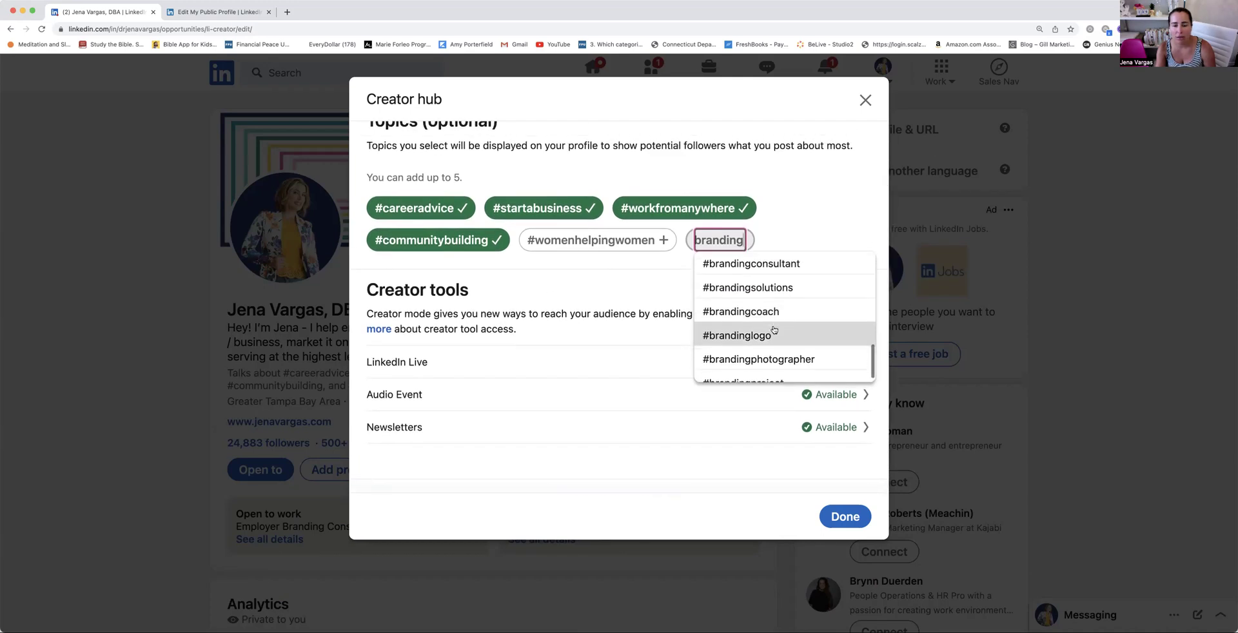
scroll(774, 329, "up", 4)
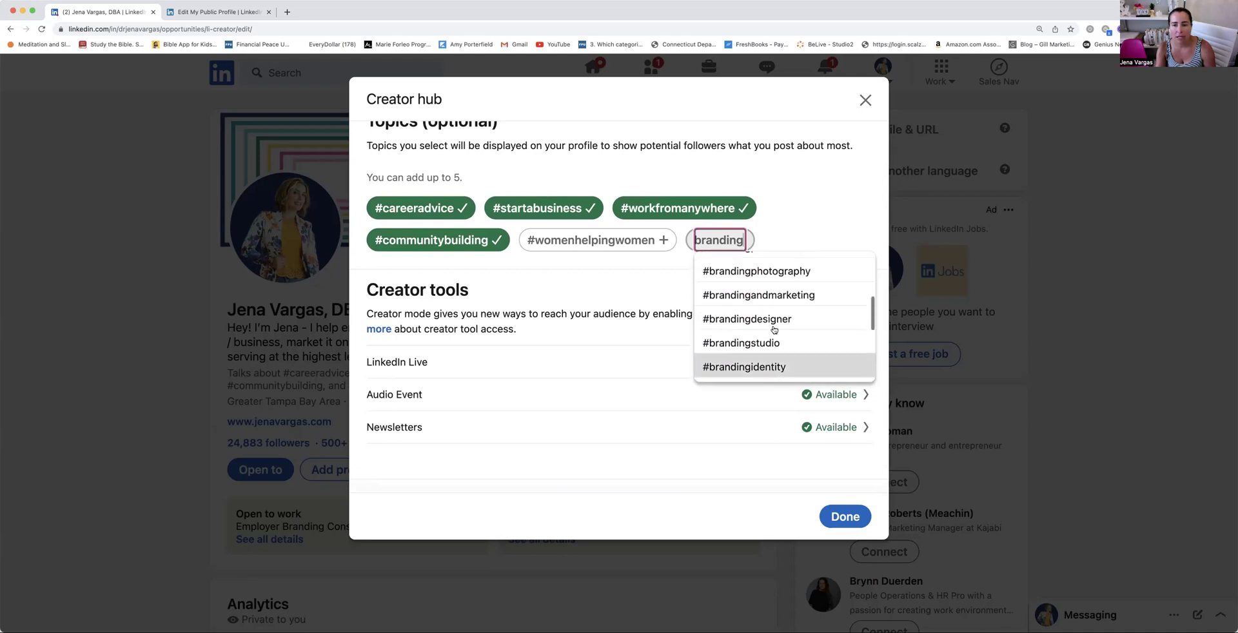
scroll(774, 329, "up", 5)
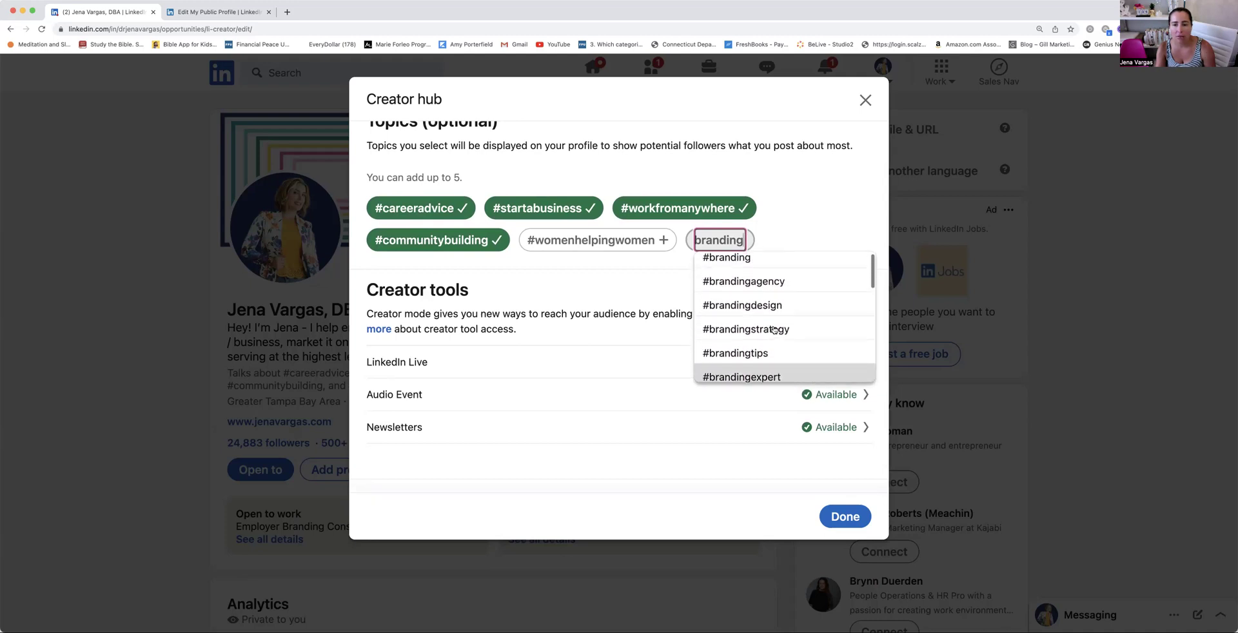
scroll(774, 330, "down", 3)
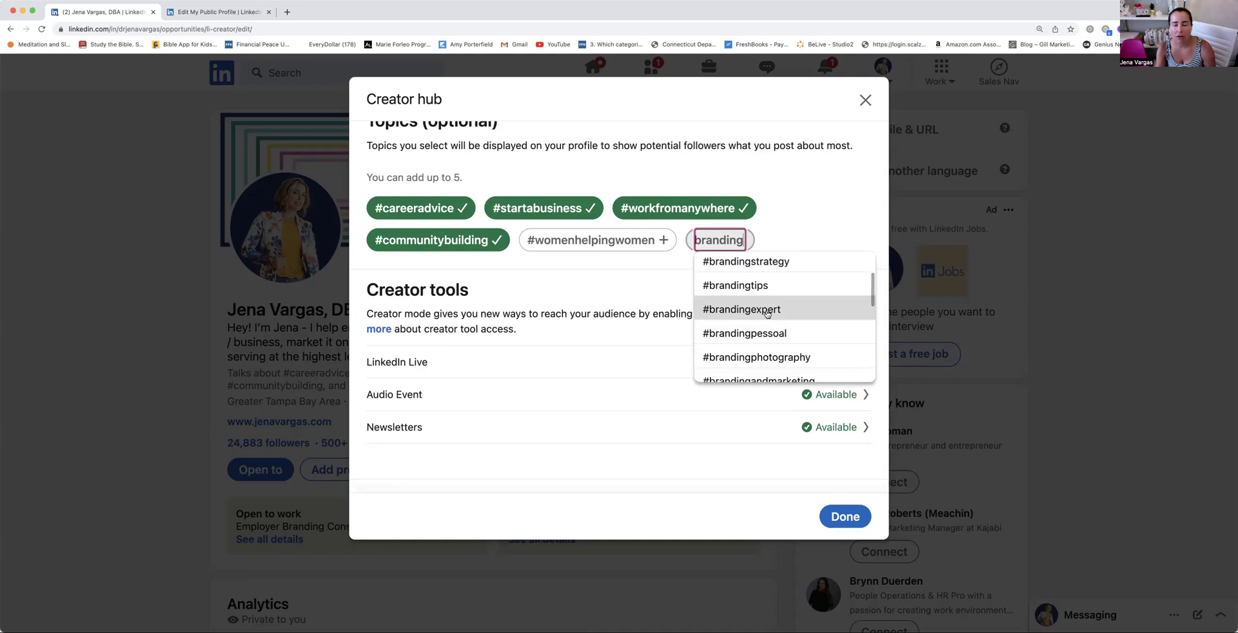
left_click(760, 291)
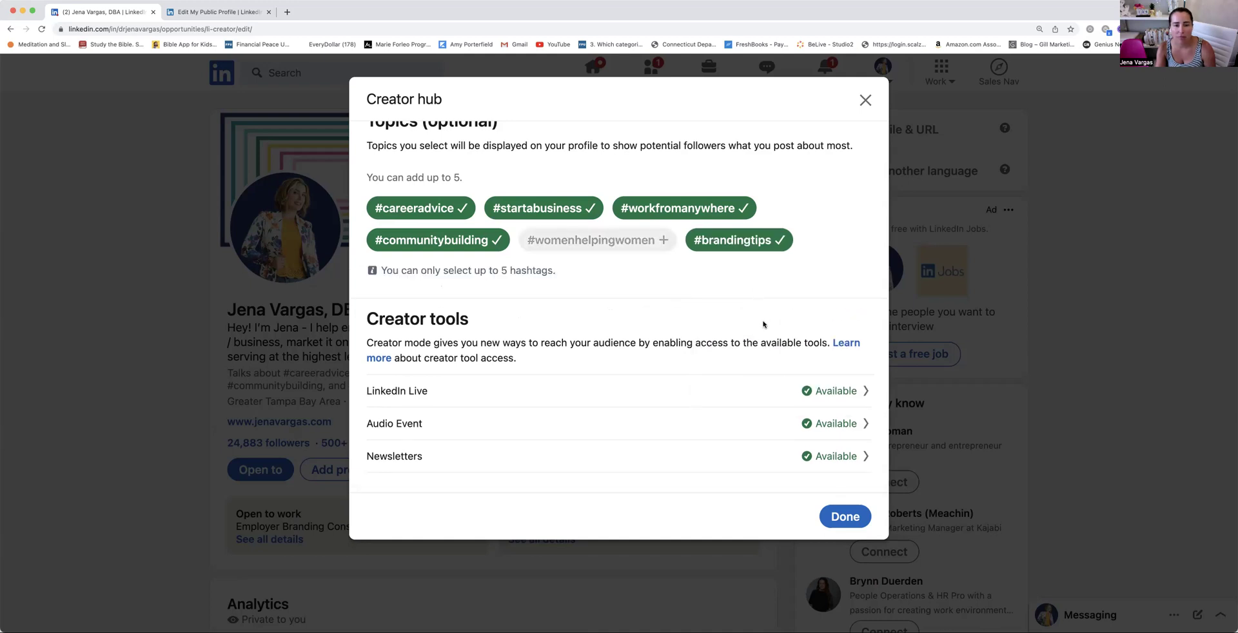
left_click(839, 515)
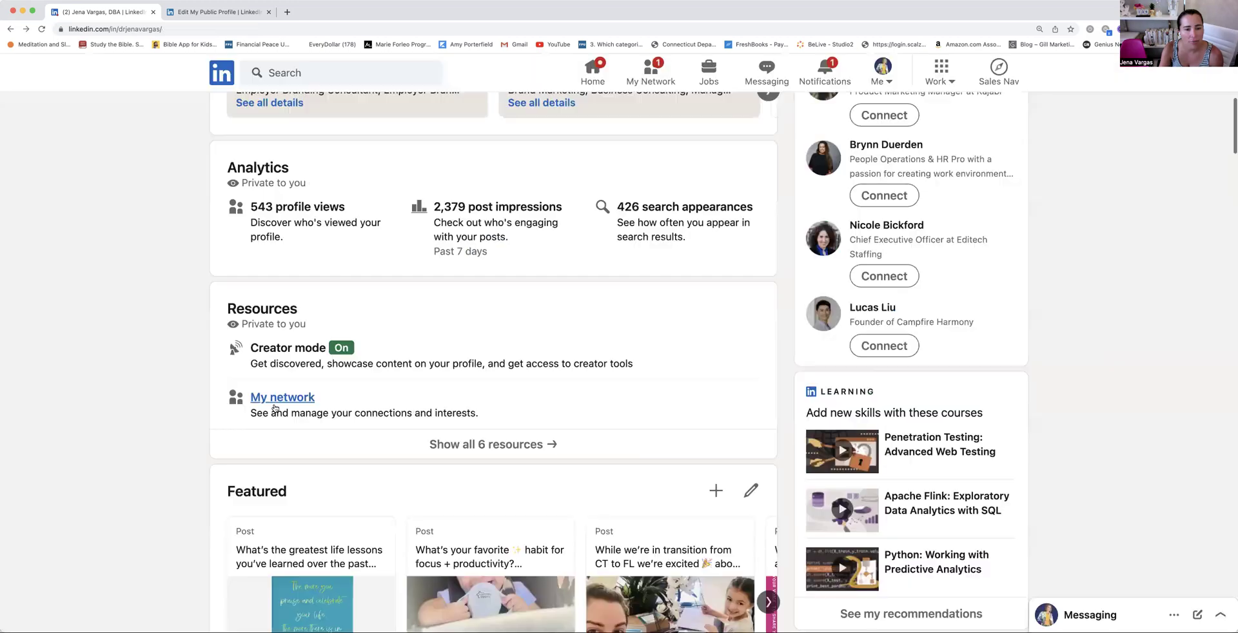
scroll(274, 400, "down", 1)
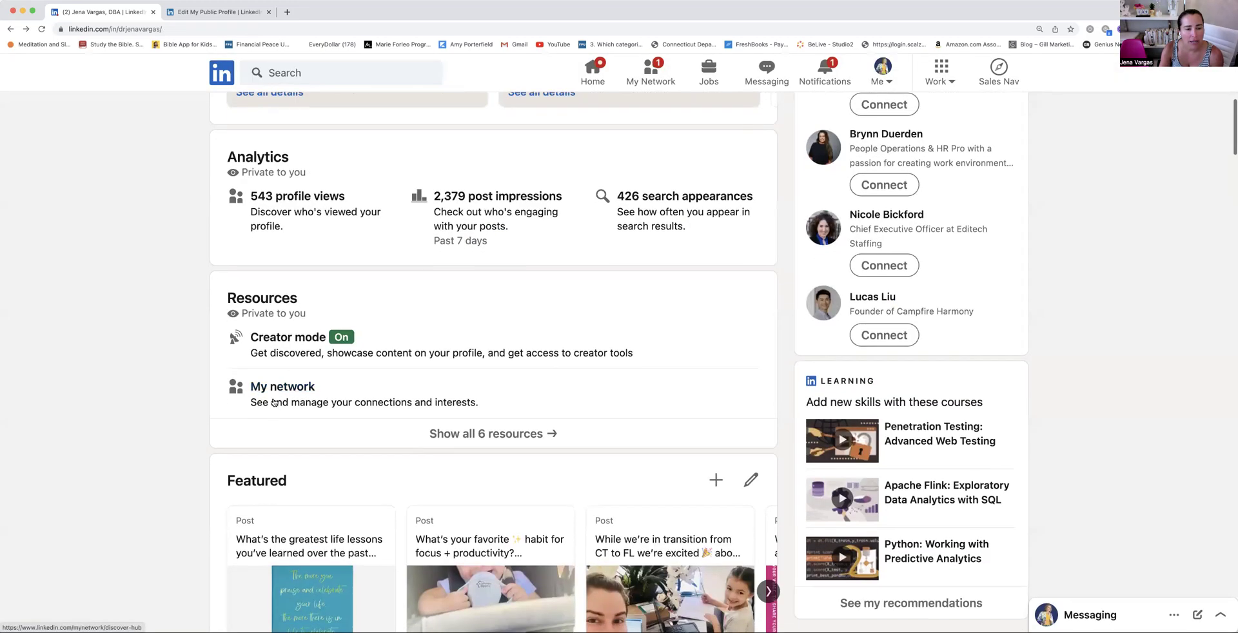
left_click(288, 338)
scroll(641, 284, "down", 3)
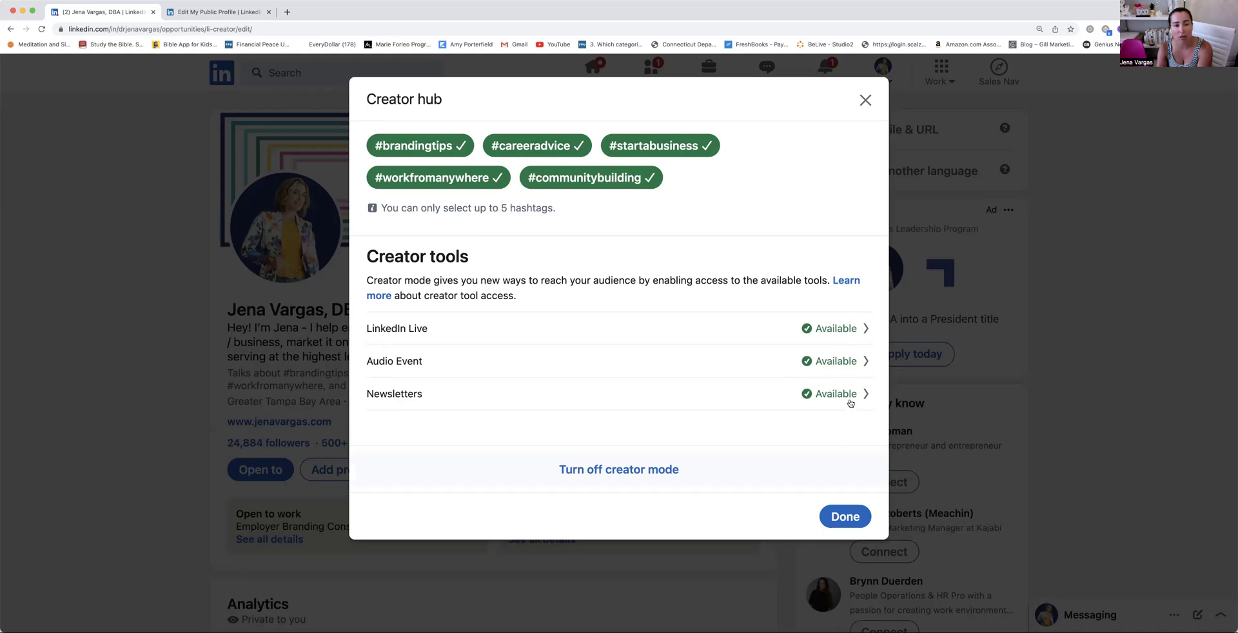
left_click(844, 520)
scroll(456, 406, "down", 7)
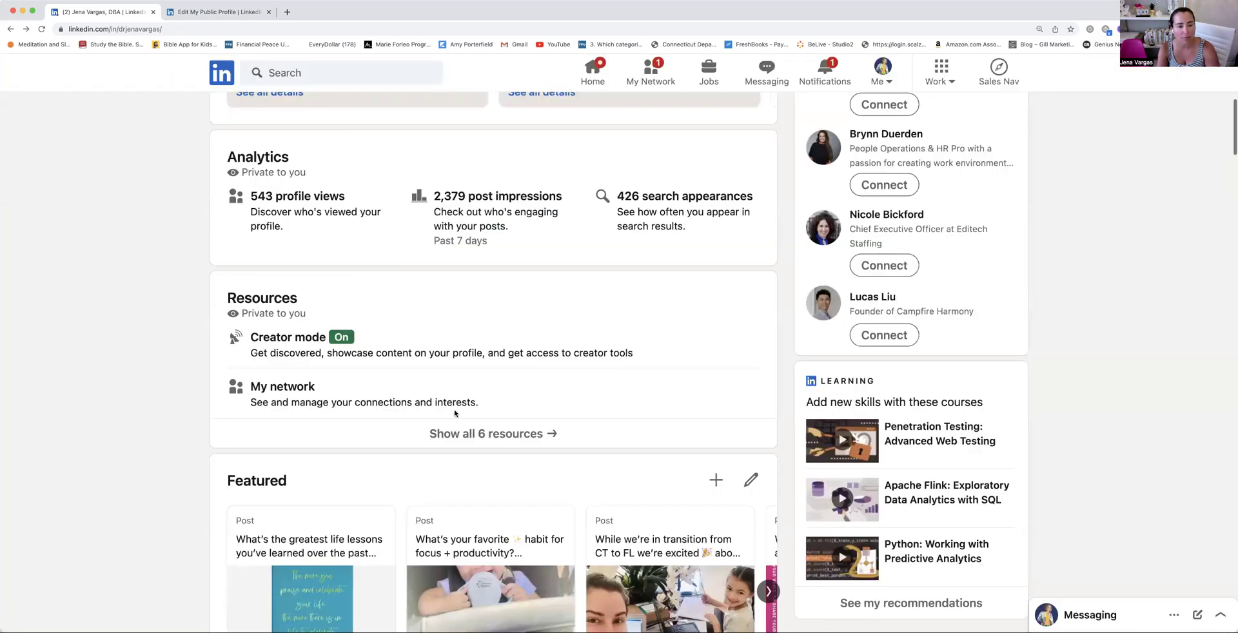
scroll(445, 410, "down", 1)
scroll(439, 411, "down", 2)
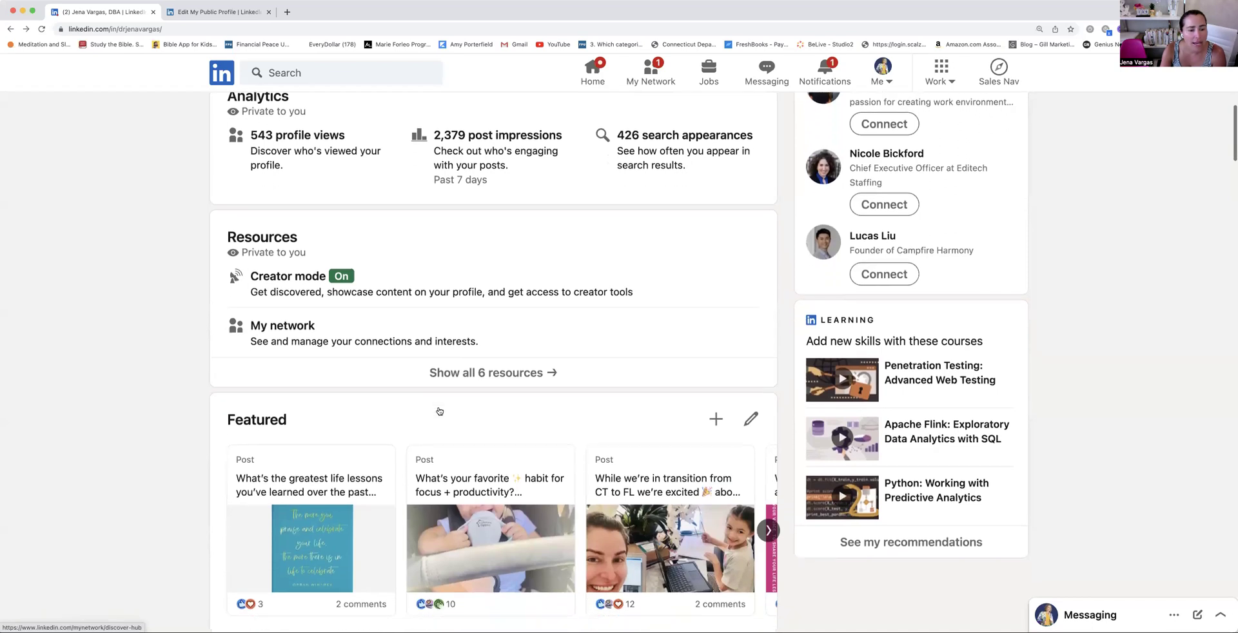
scroll(439, 411, "down", 4)
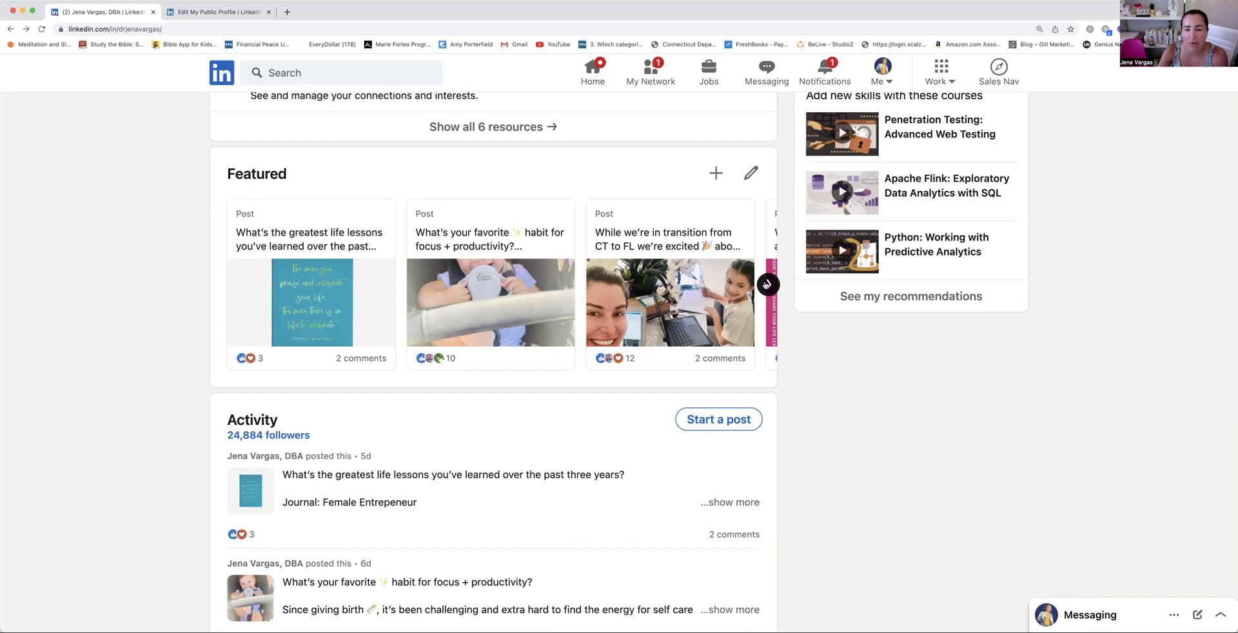
left_click(767, 284)
left_click(767, 284)
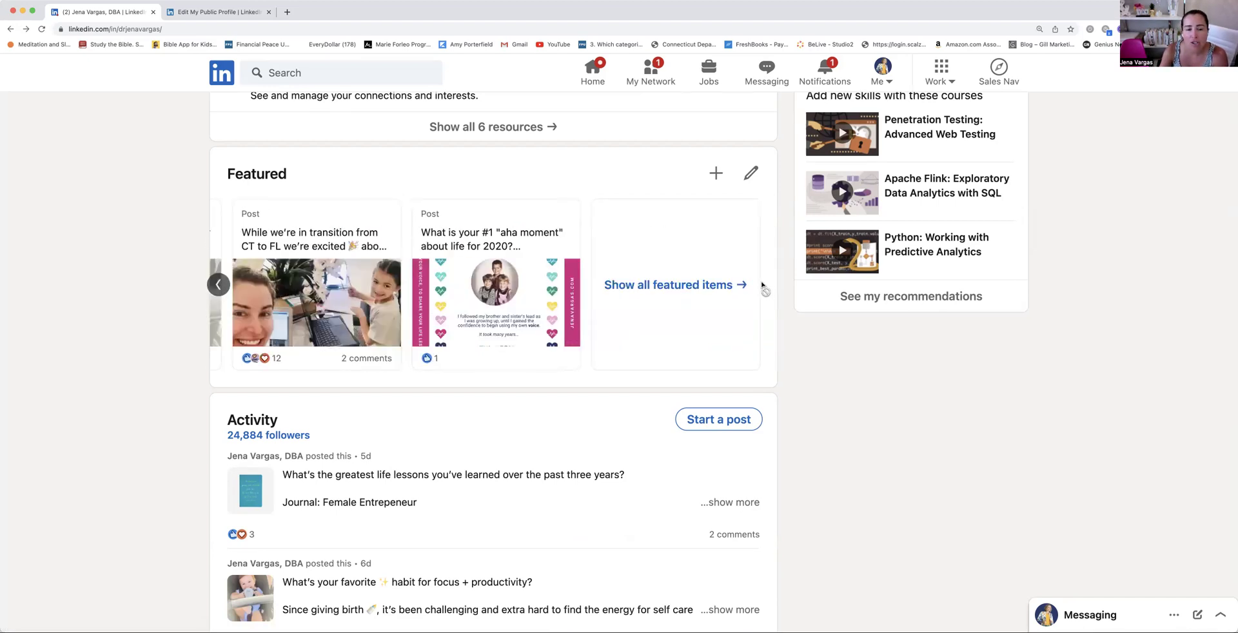
left_click(214, 285)
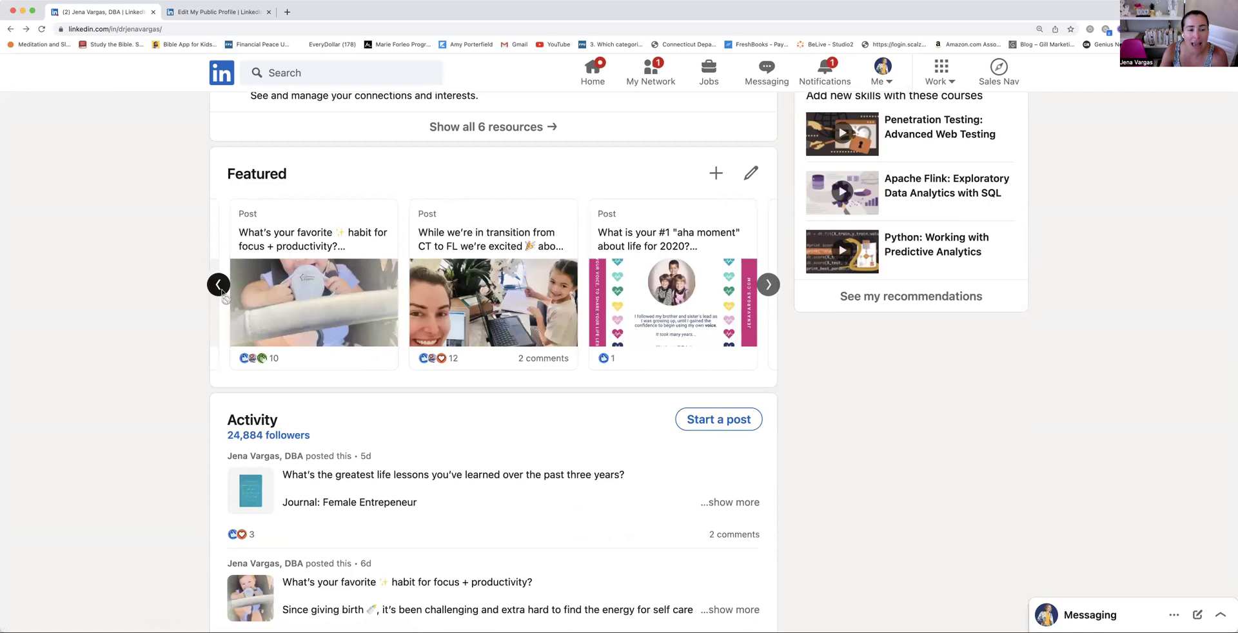
left_click(216, 286)
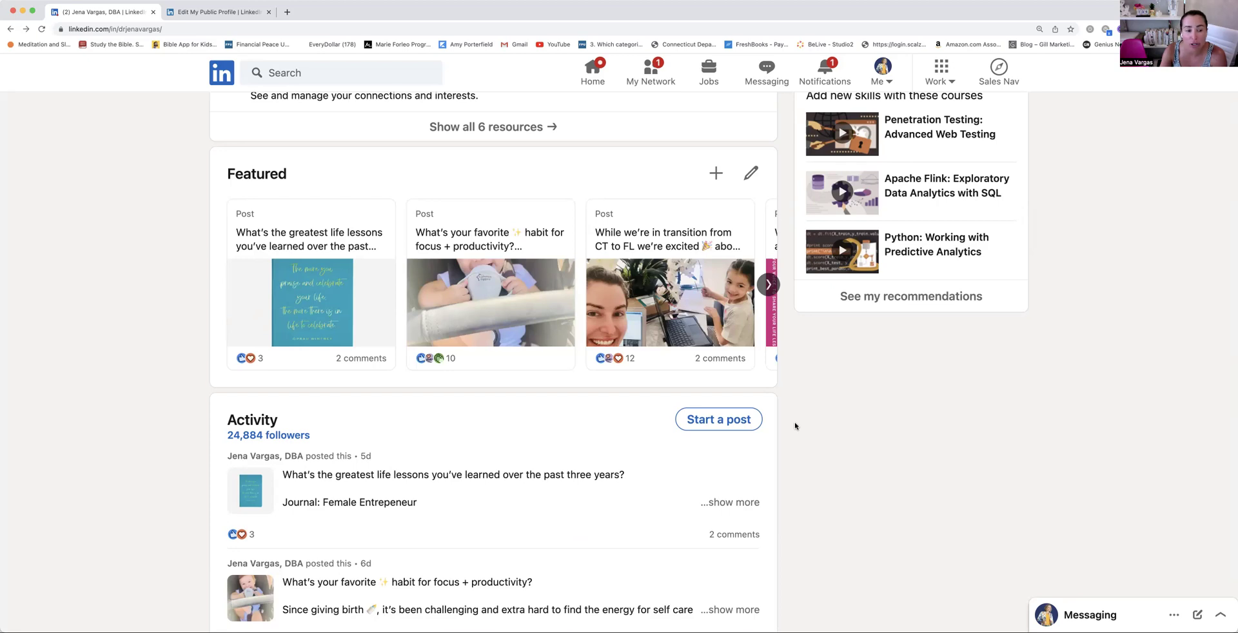
scroll(796, 426, "down", 2)
scroll(796, 426, "down", 3)
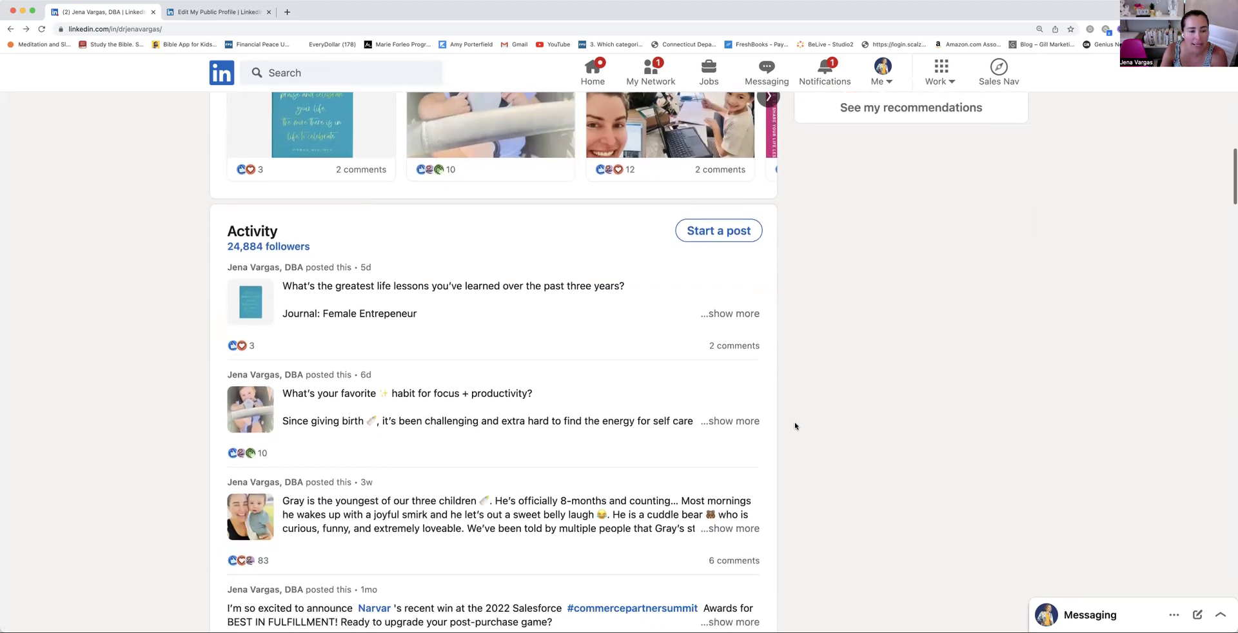
scroll(795, 426, "down", 1)
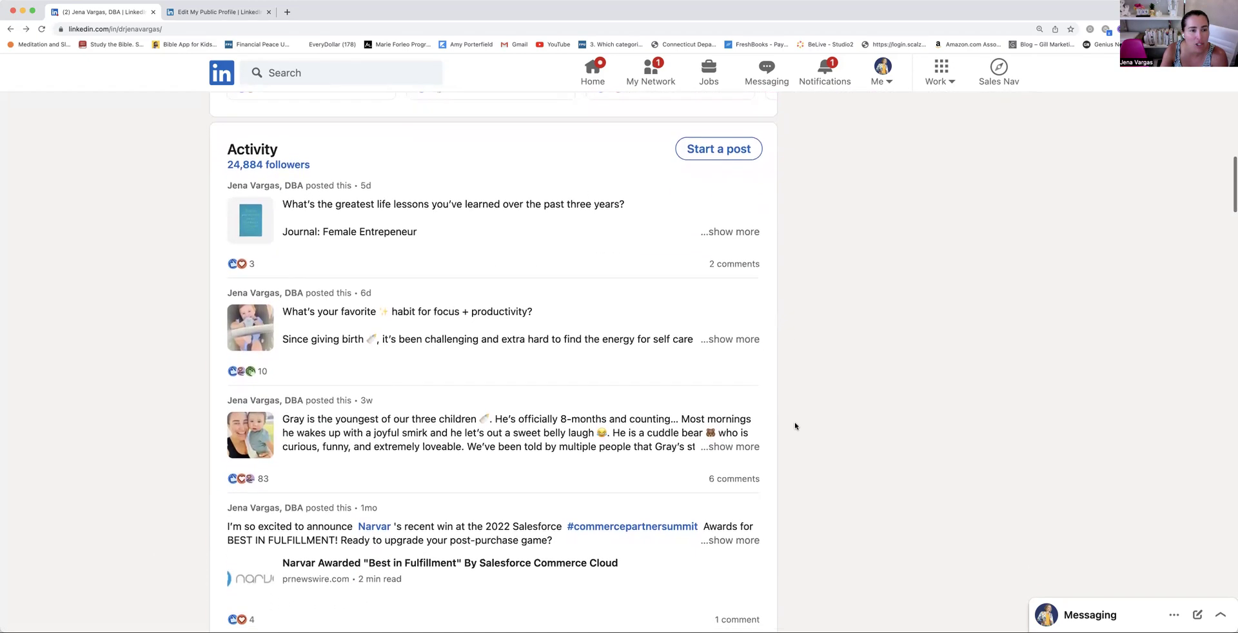
scroll(795, 426, "down", 7)
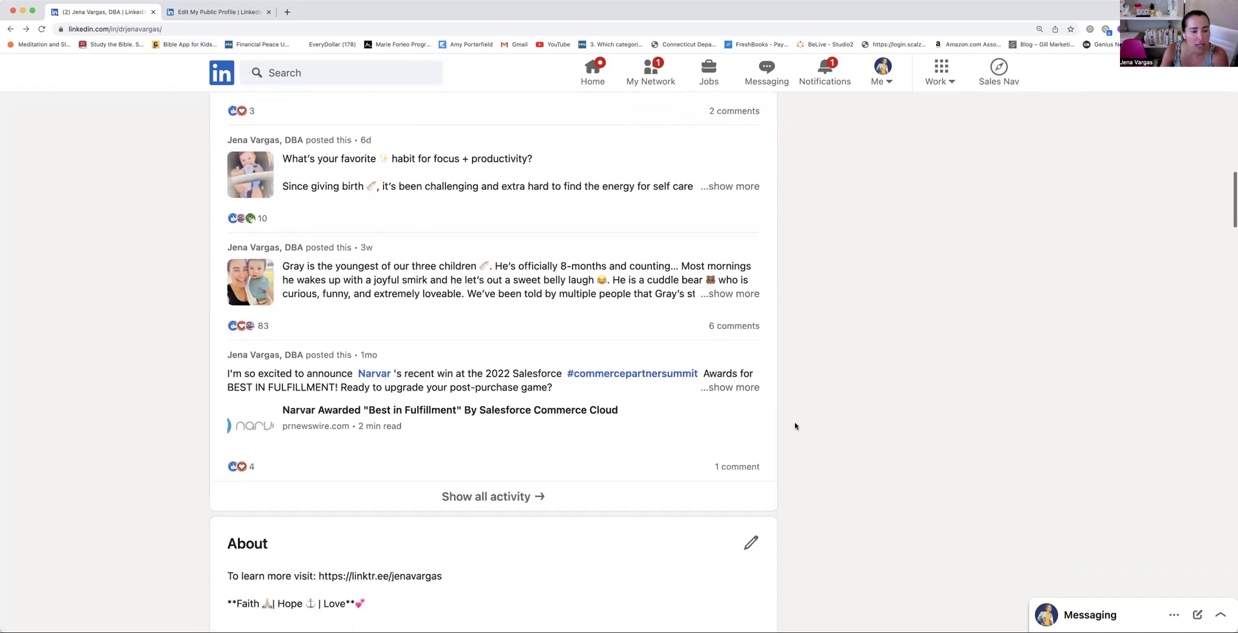
scroll(795, 426, "down", 1)
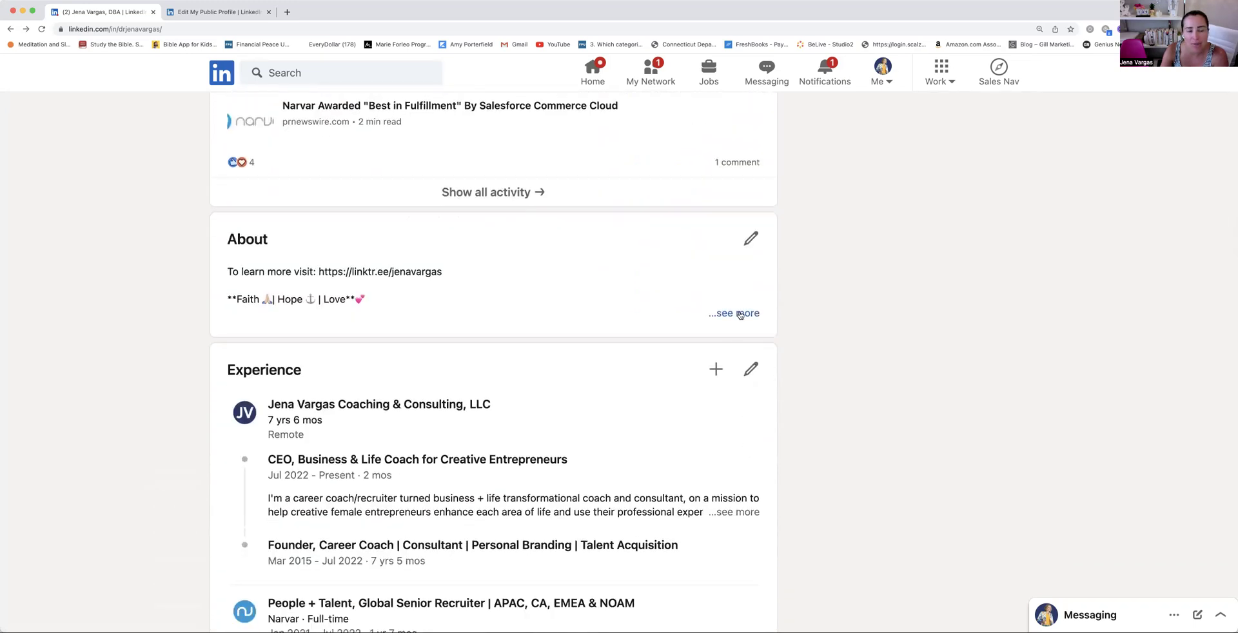
left_click(740, 314)
scroll(740, 314, "down", 3)
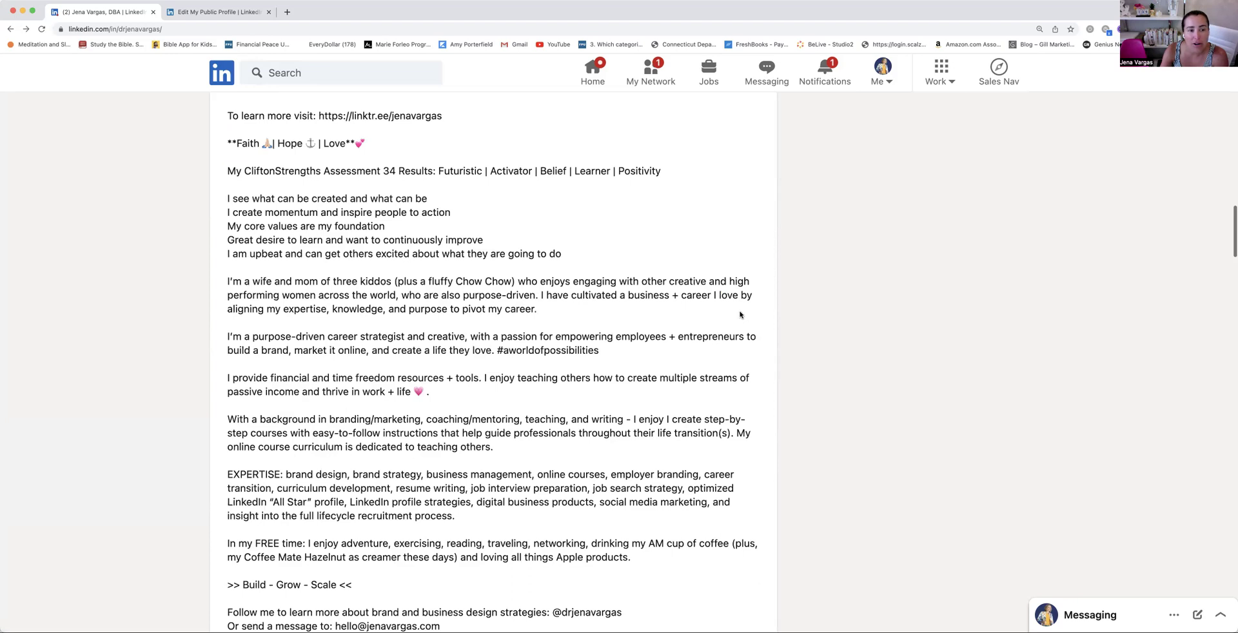
scroll(740, 314, "up", 1)
scroll(740, 312, "up", 3)
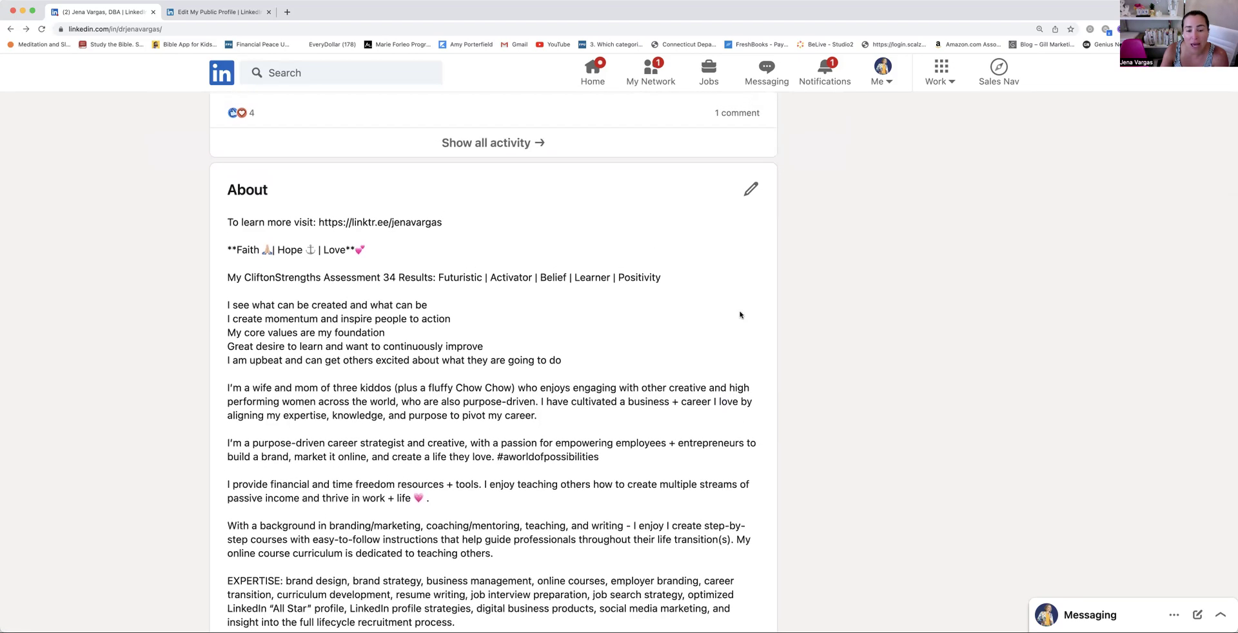
scroll(740, 314, "down", 3)
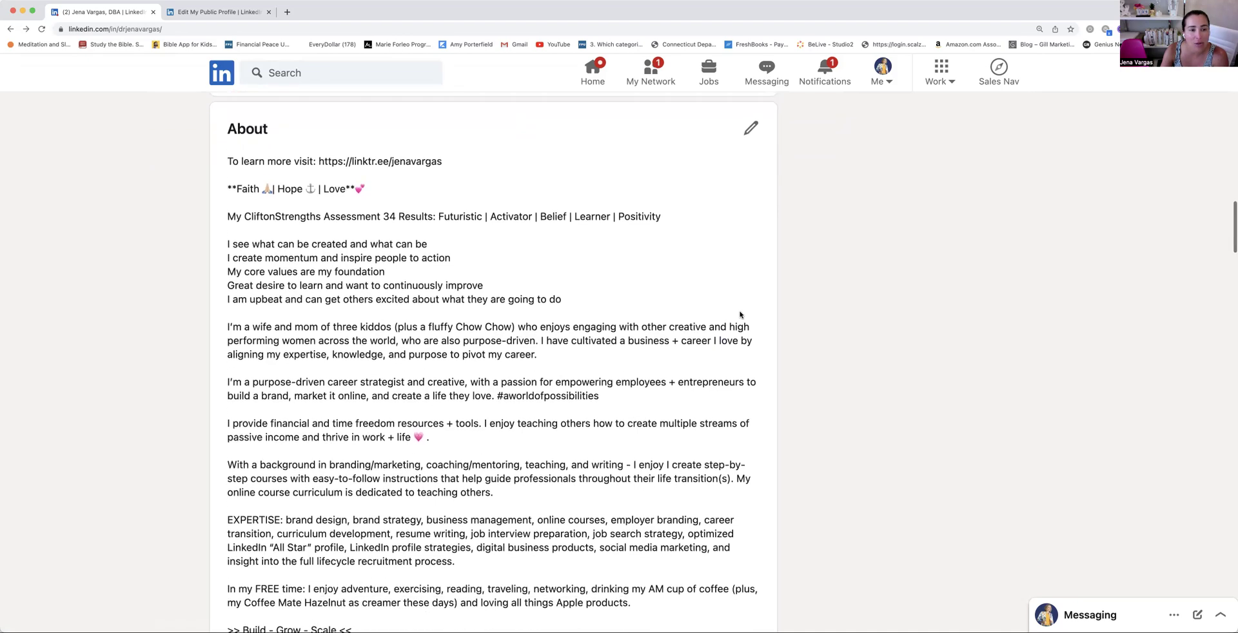
triple_click(339, 207)
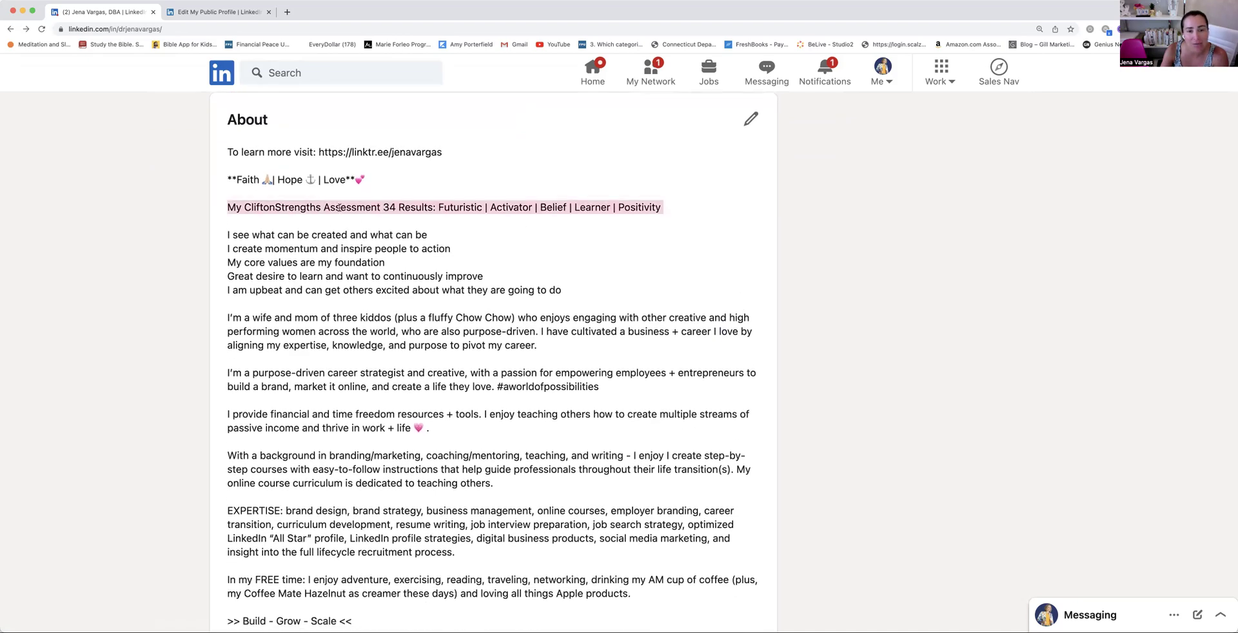
scroll(338, 207, "down", 4)
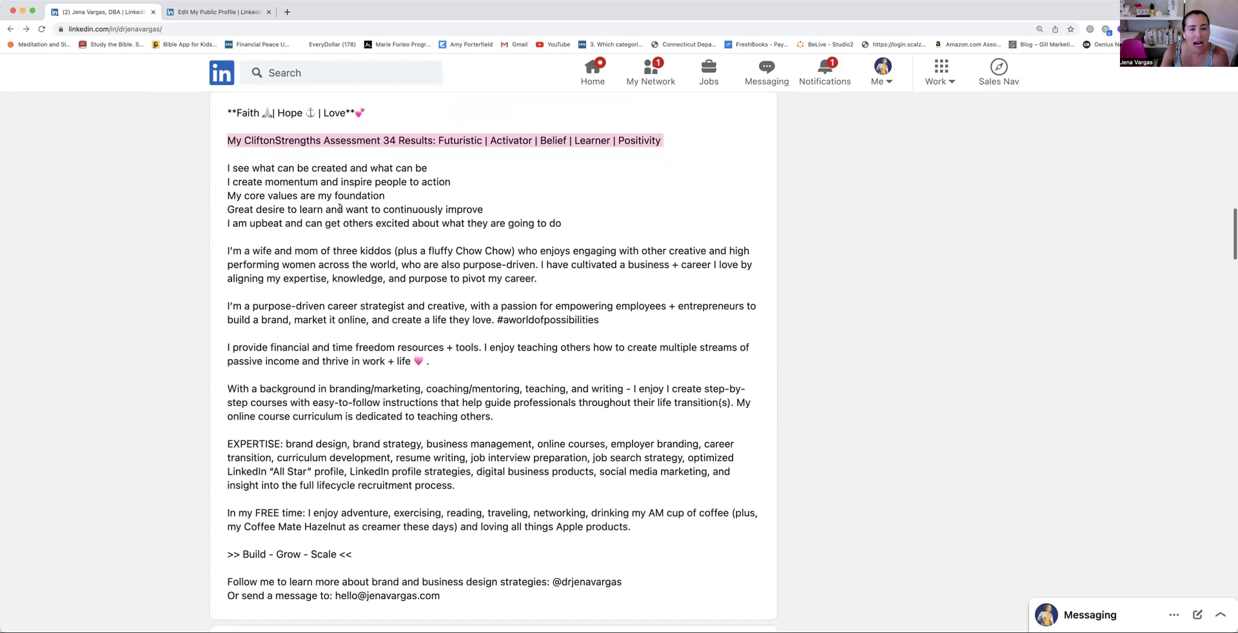
scroll(339, 207, "down", 1)
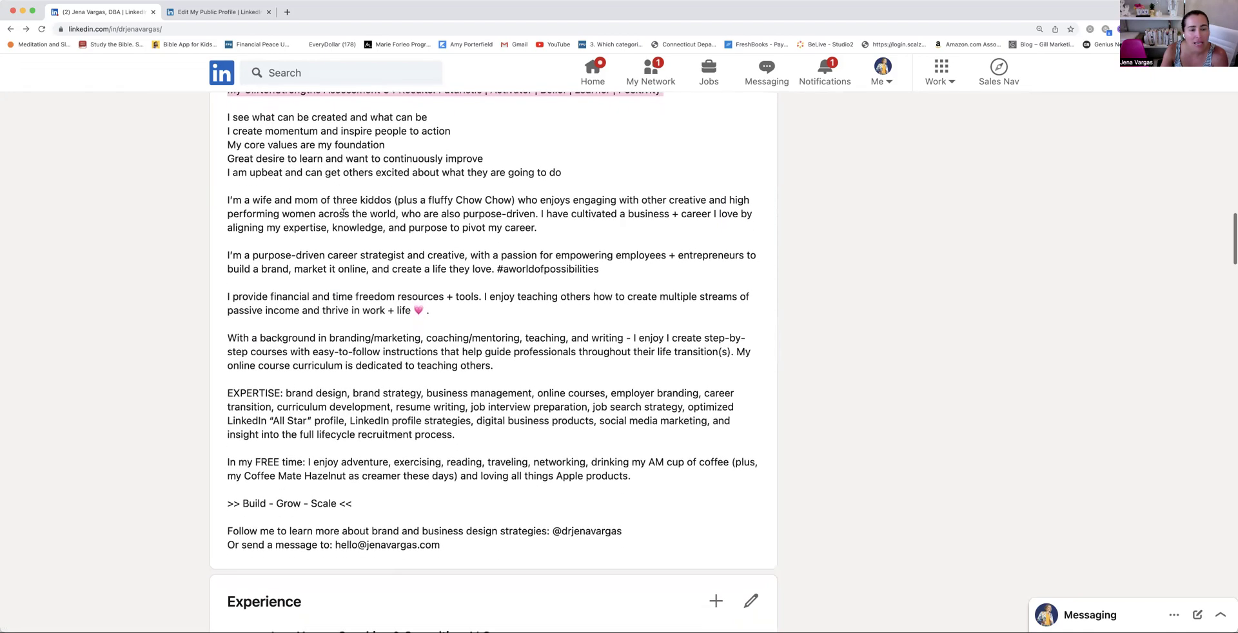
triple_click(344, 213)
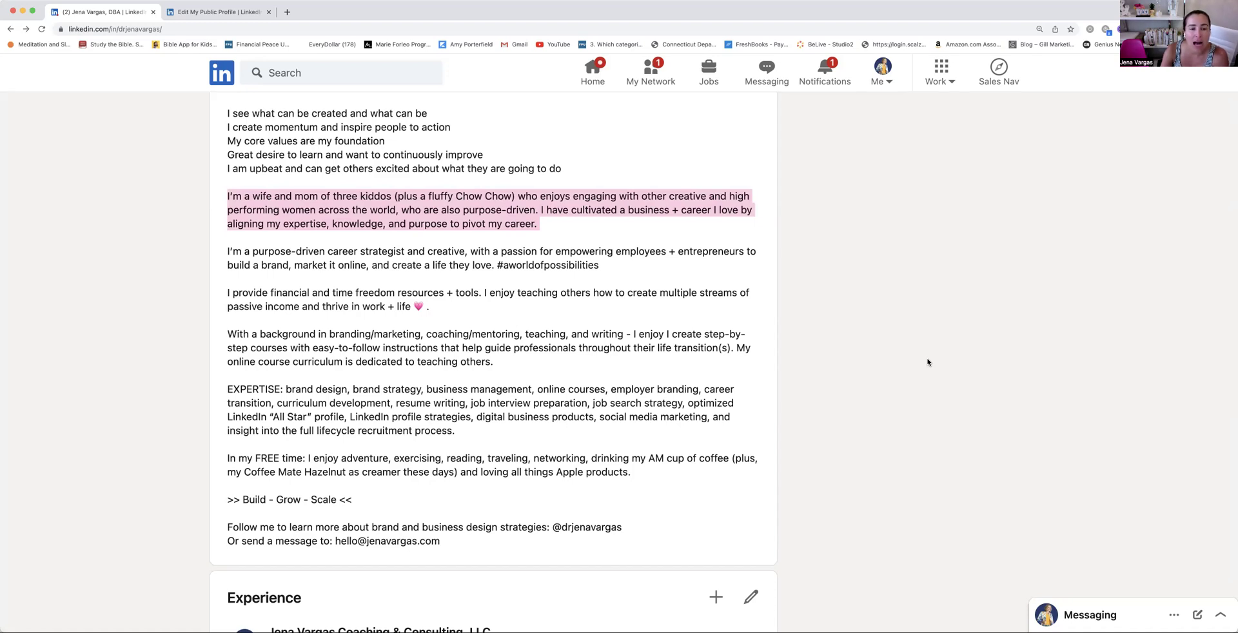
scroll(928, 362, "up", 1)
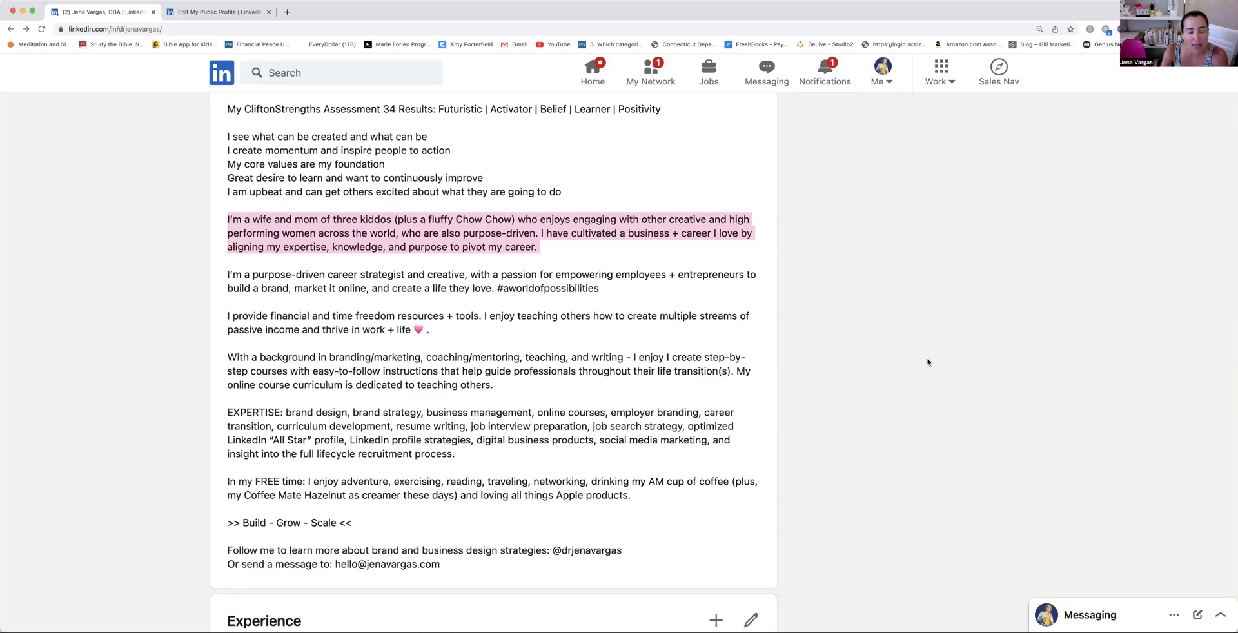
scroll(928, 362, "down", 2)
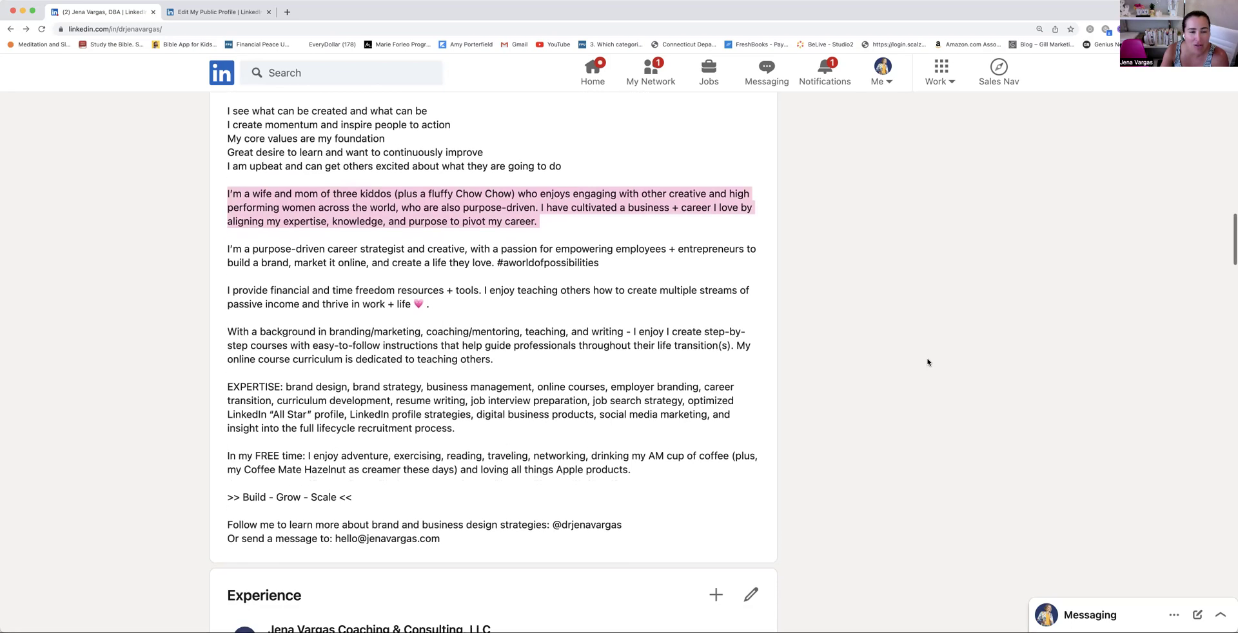
scroll(928, 363, "down", 1)
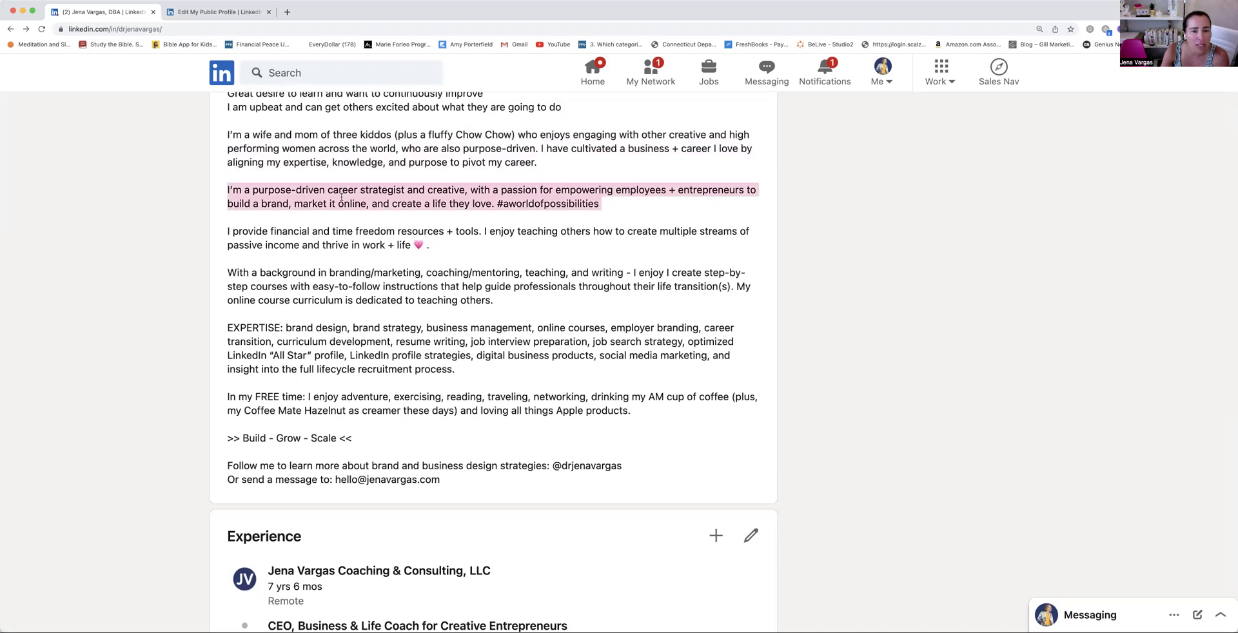
scroll(342, 197, "down", 1)
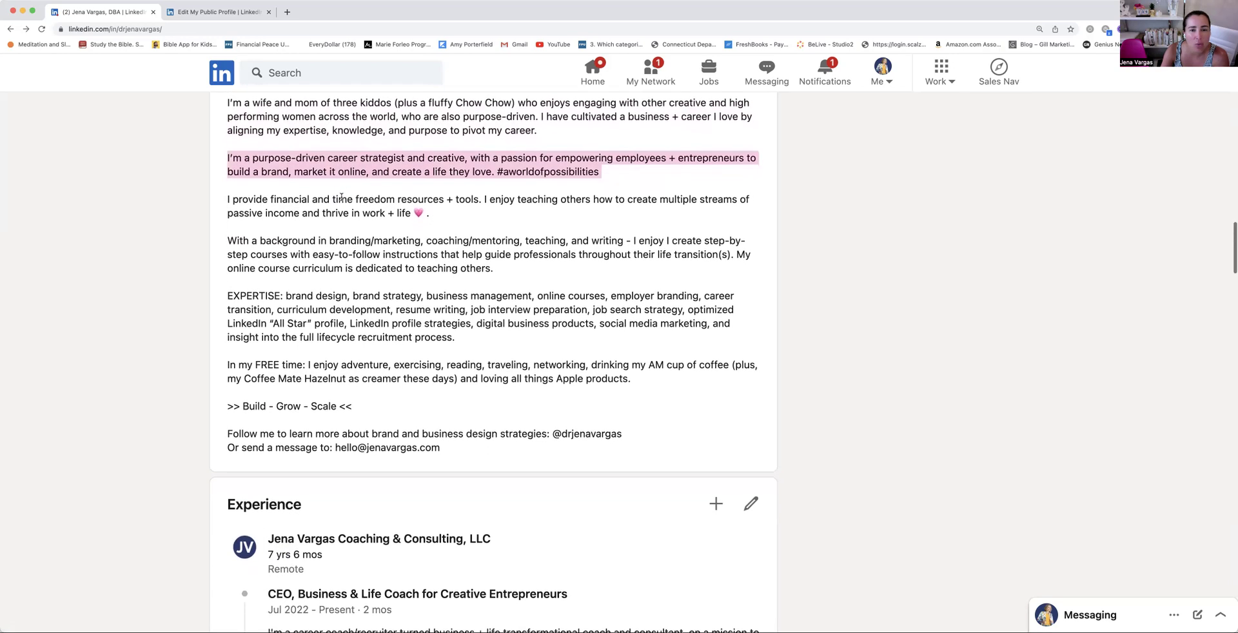
scroll(342, 196, "down", 2)
scroll(342, 196, "down", 1)
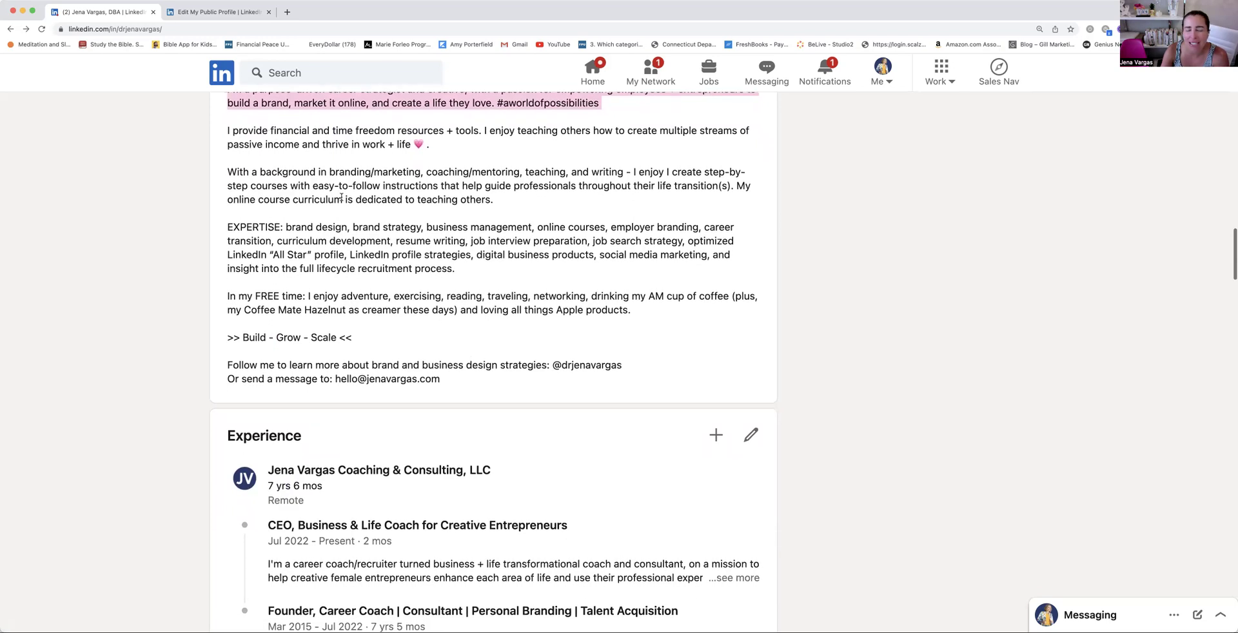
scroll(342, 198, "down", 1)
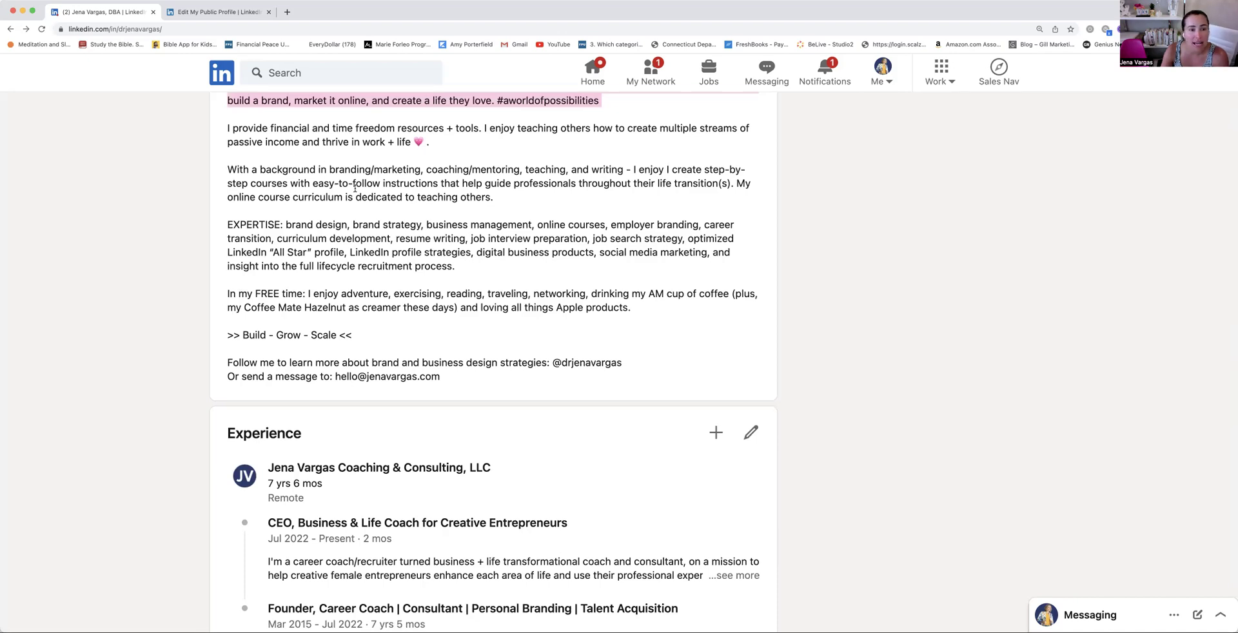
scroll(354, 187, "down", 3)
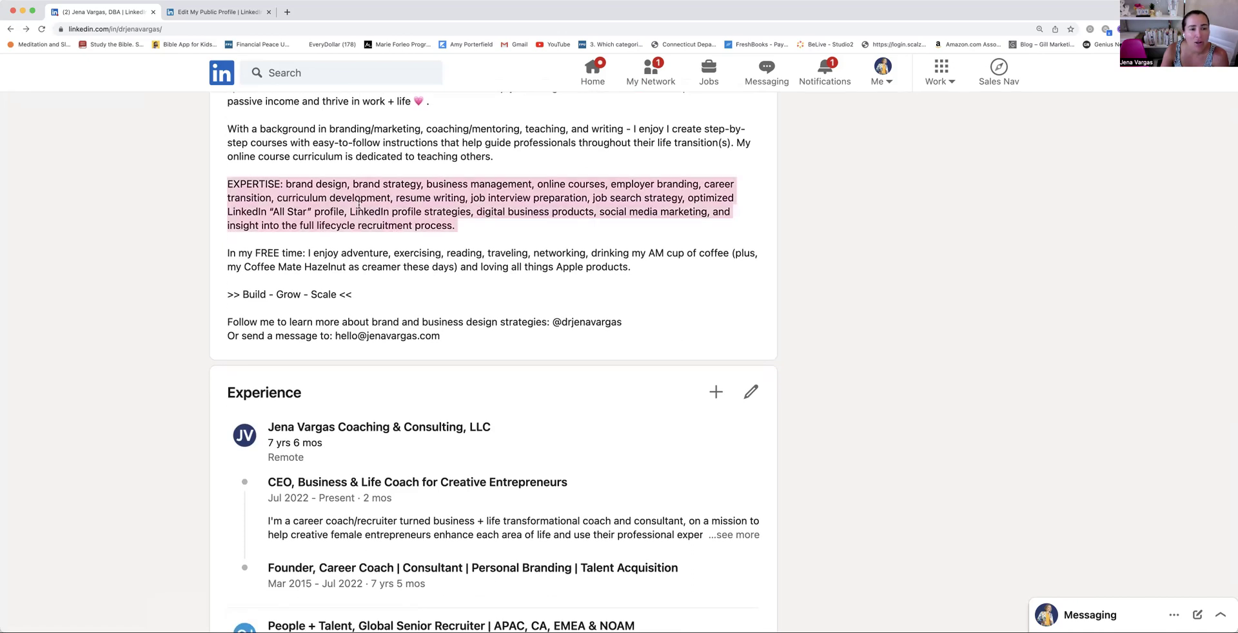
scroll(359, 204, "down", 3)
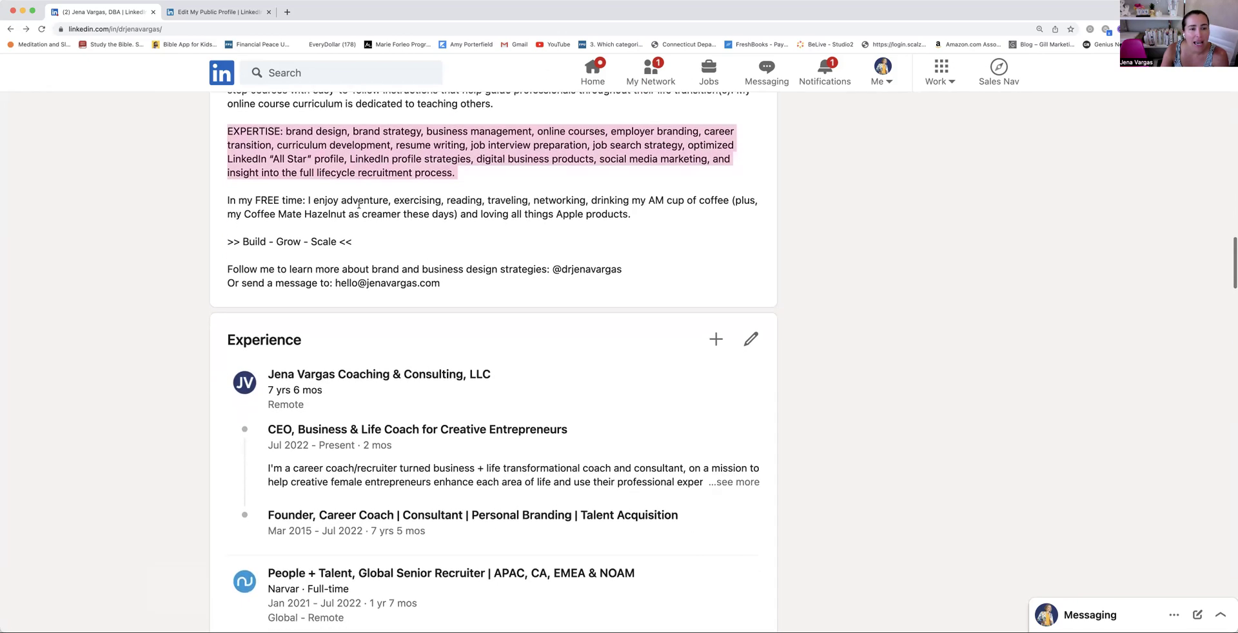
scroll(359, 204, "down", 3)
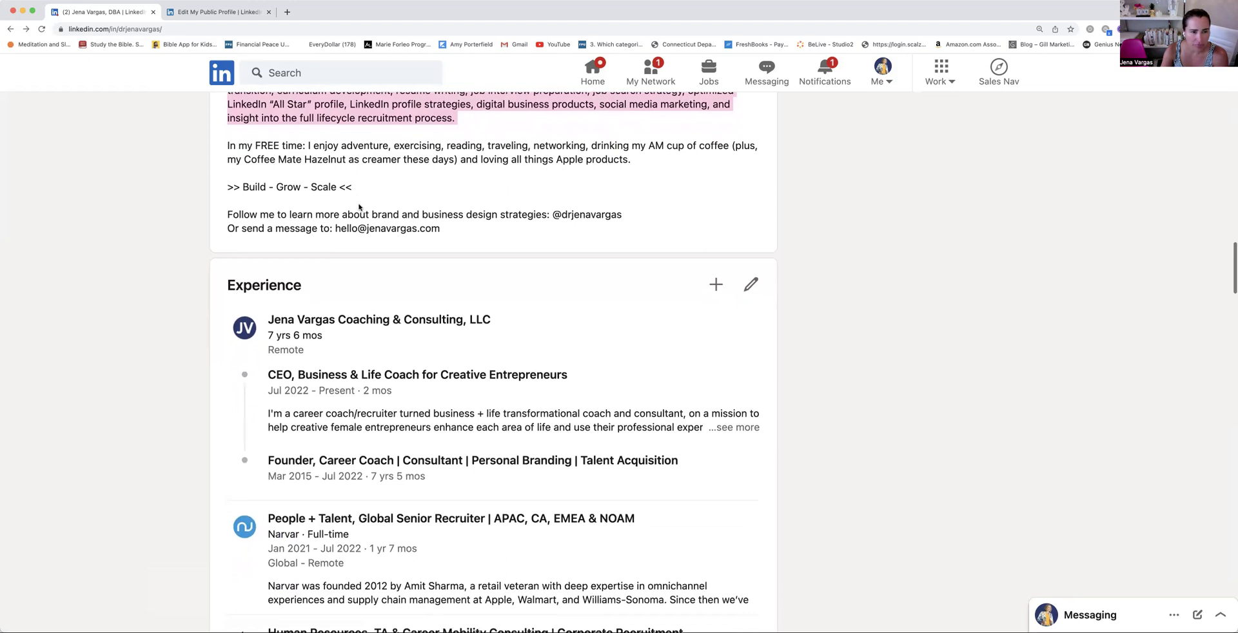
scroll(359, 205, "down", 2)
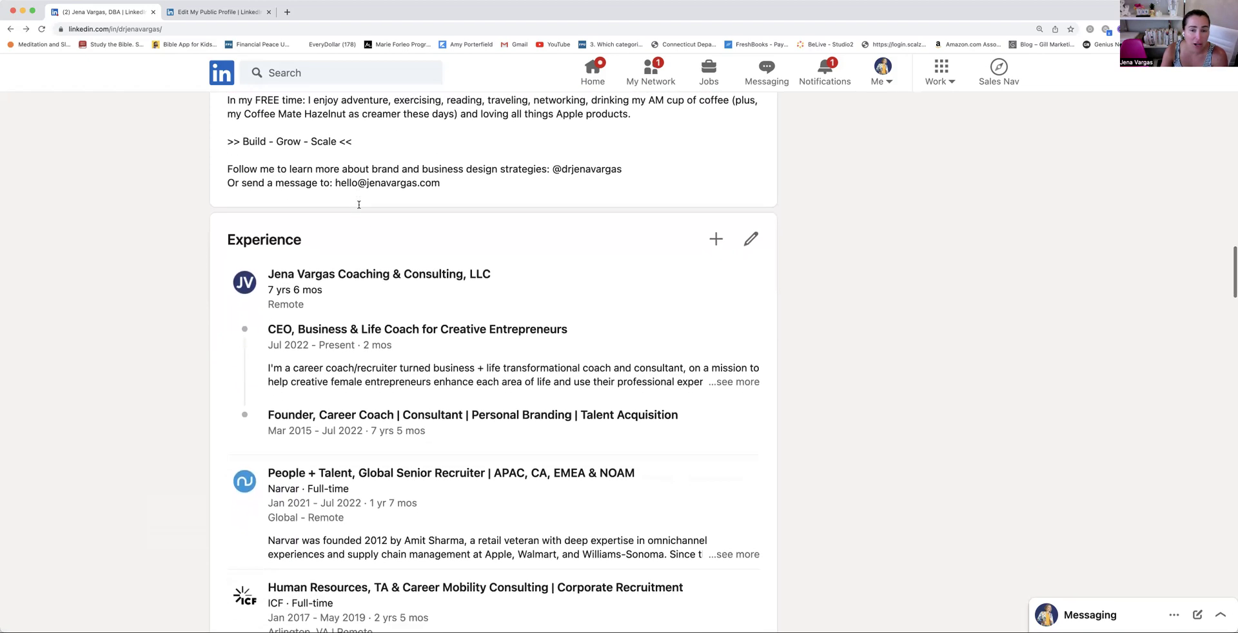
left_click_drag(468, 194, 269, 158)
scroll(268, 157, "down", 2)
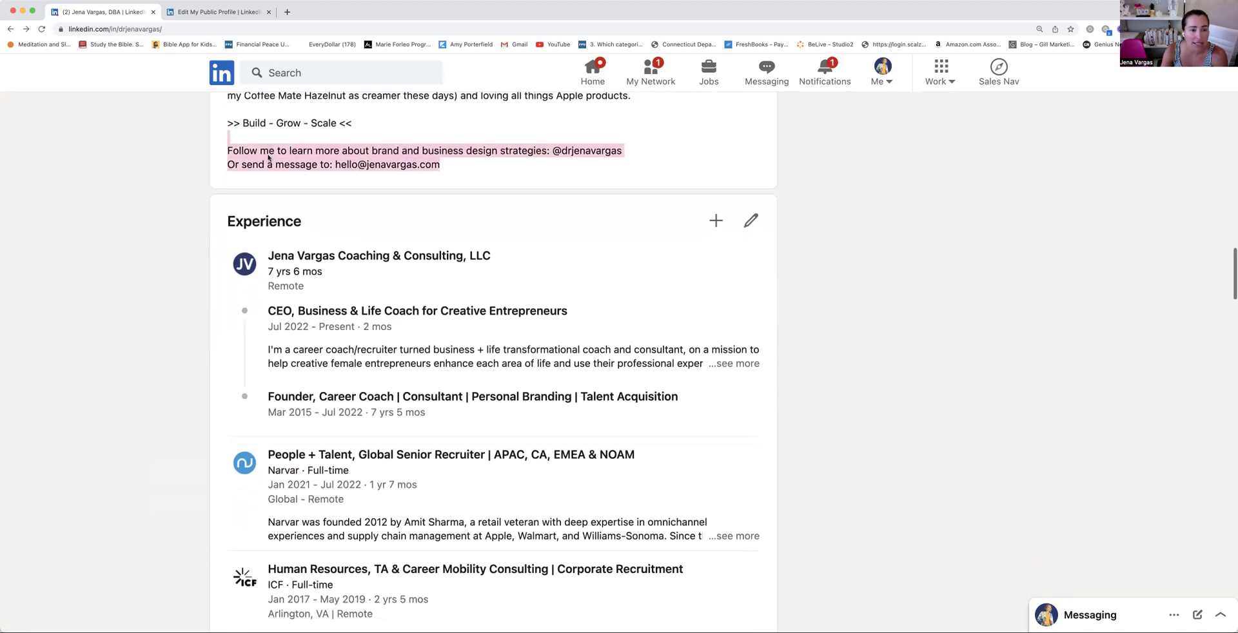
left_click(171, 209)
Scroll through the 10 Experience entries and back up to the Experience heading
scroll(171, 211, "down", 2)
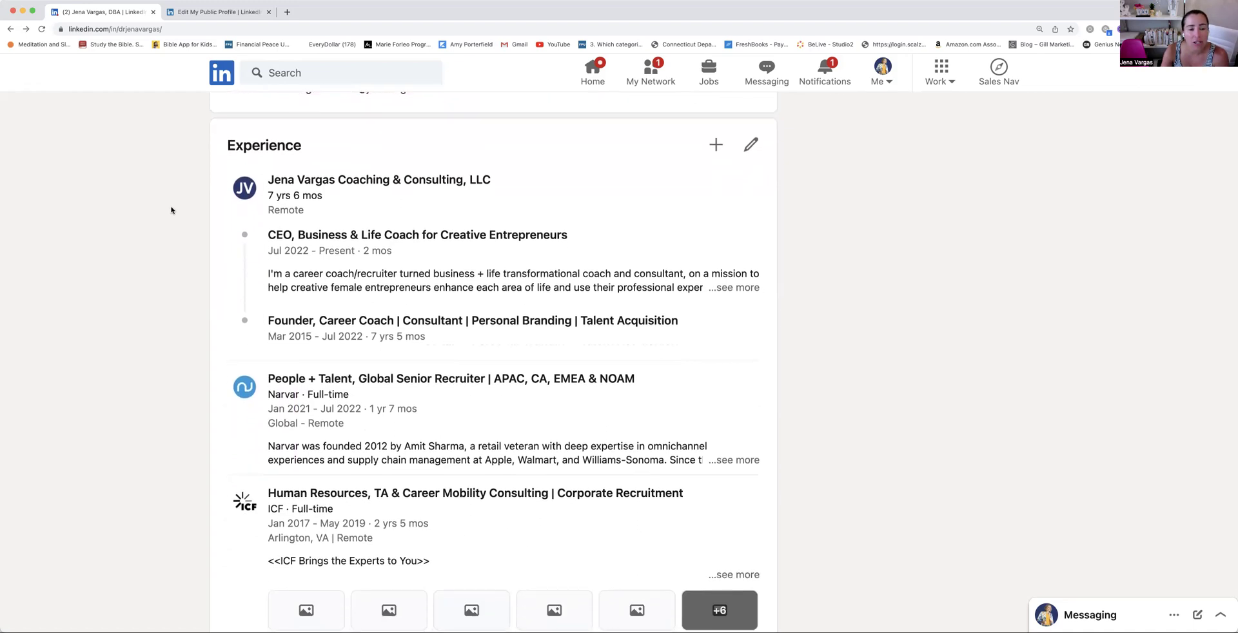
scroll(171, 210, "down", 1)
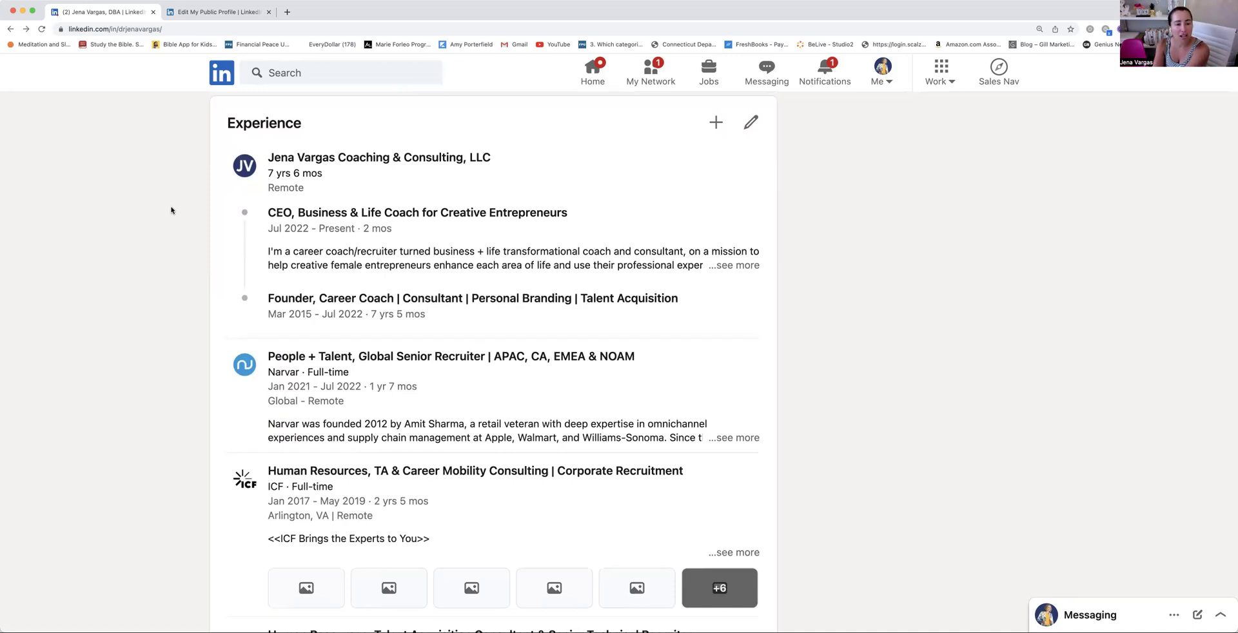
scroll(171, 210, "down", 3)
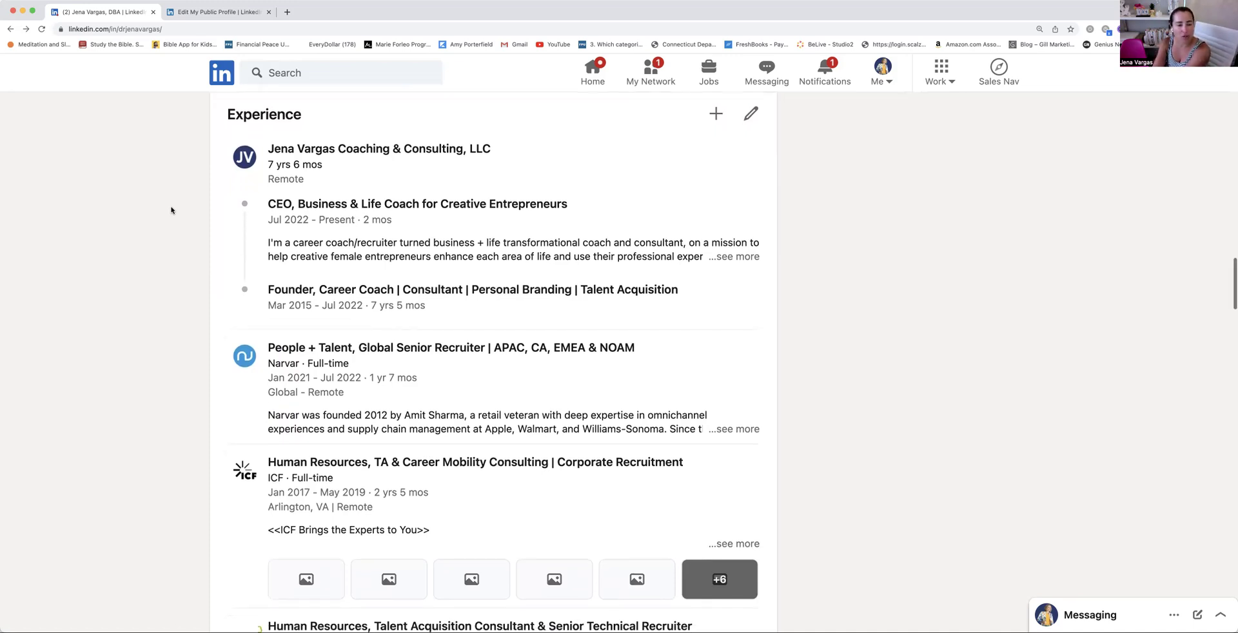
scroll(171, 210, "up", 3)
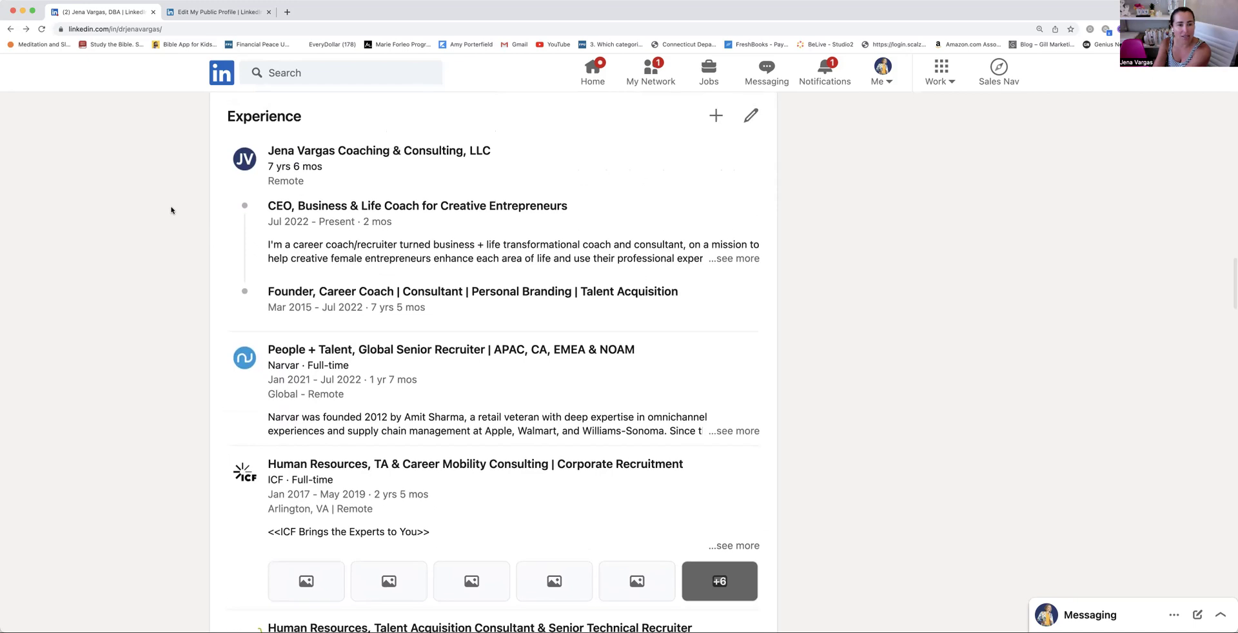
scroll(171, 210, "down", 5)
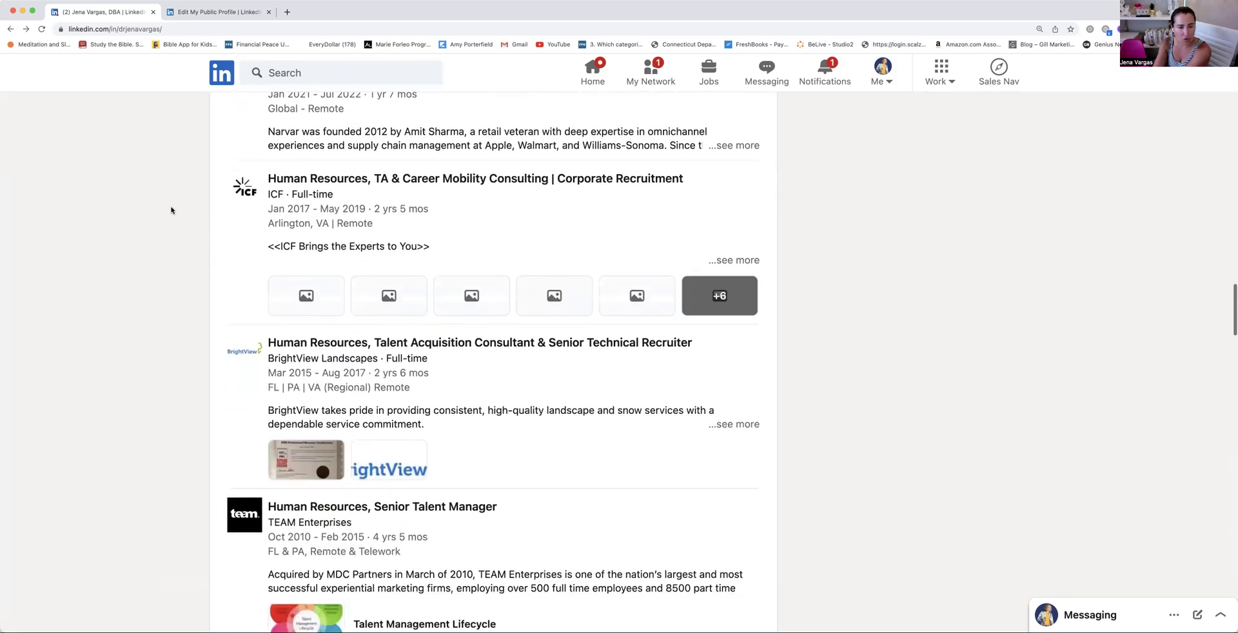
scroll(171, 210, "down", 5)
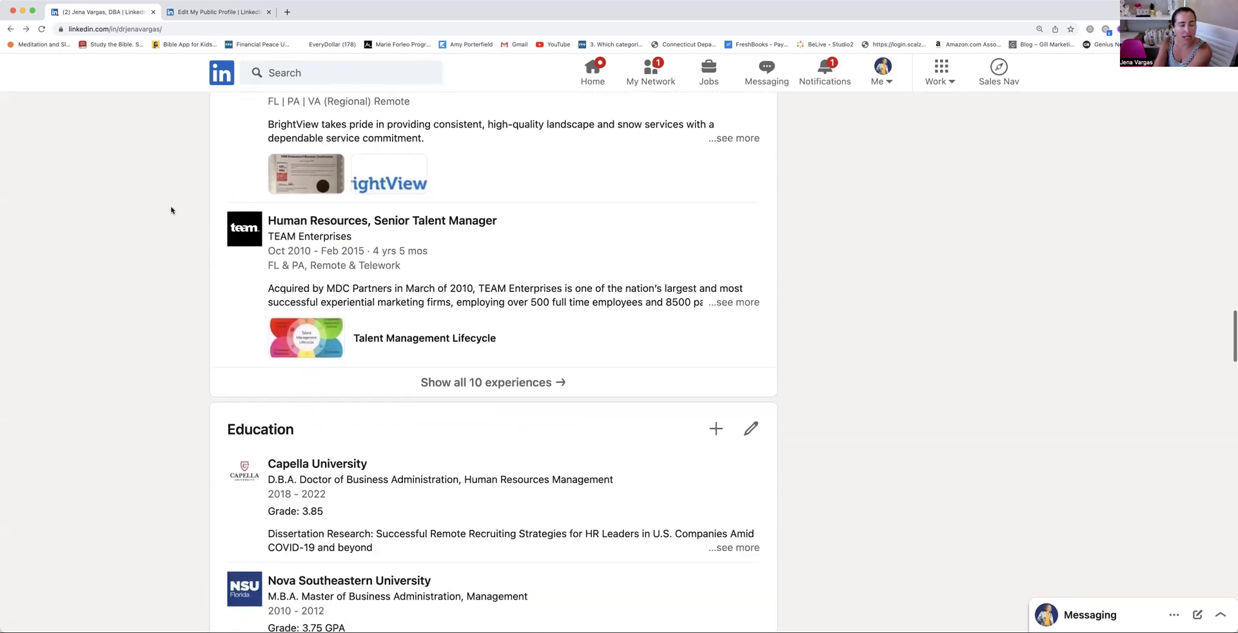
scroll(171, 210, "down", 1)
scroll(171, 210, "up", 10)
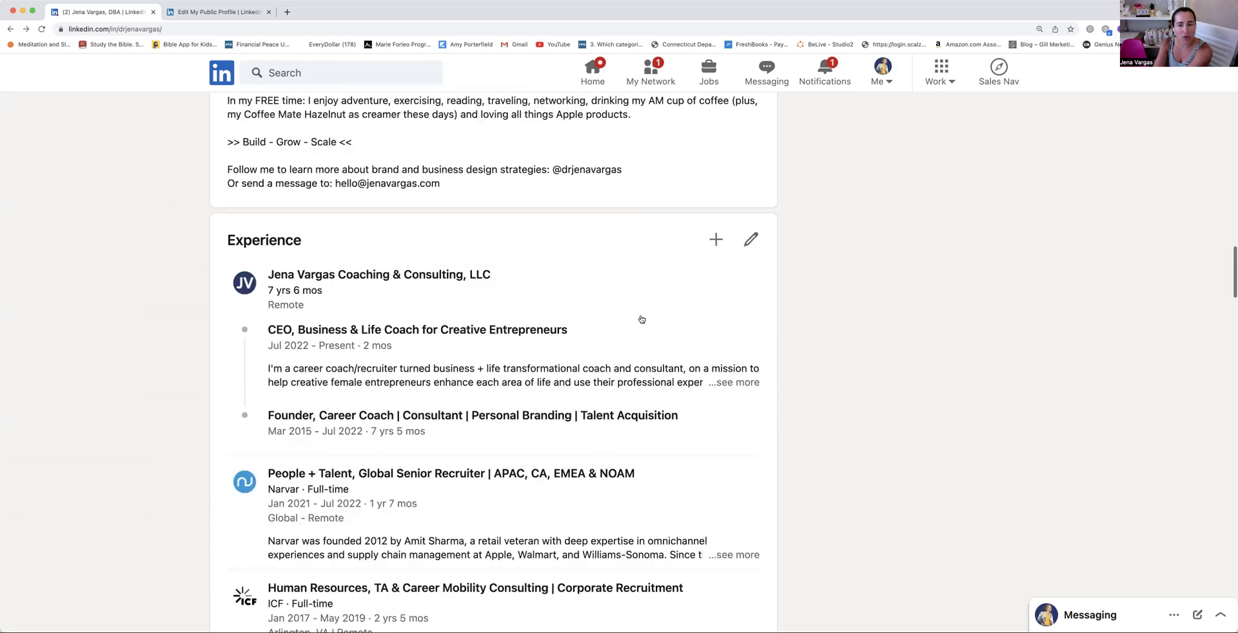
Start a new position titled Business Owner at the coaching company, leaving employment type unset
left_click(715, 253)
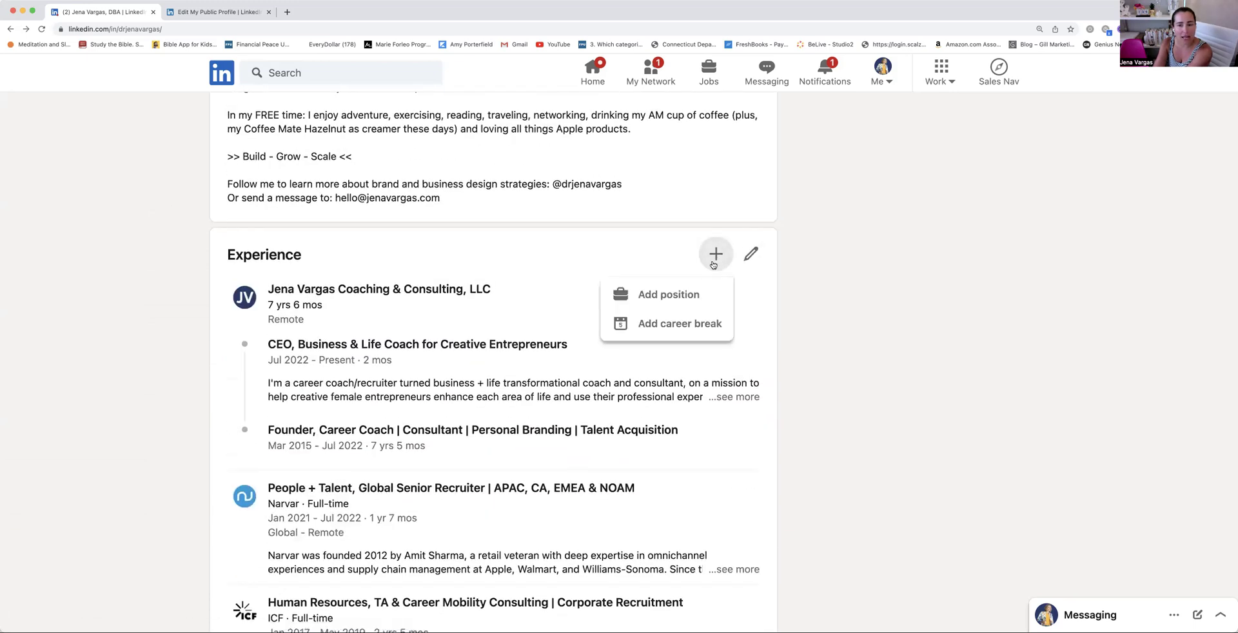
left_click(678, 298)
left_click(428, 261)
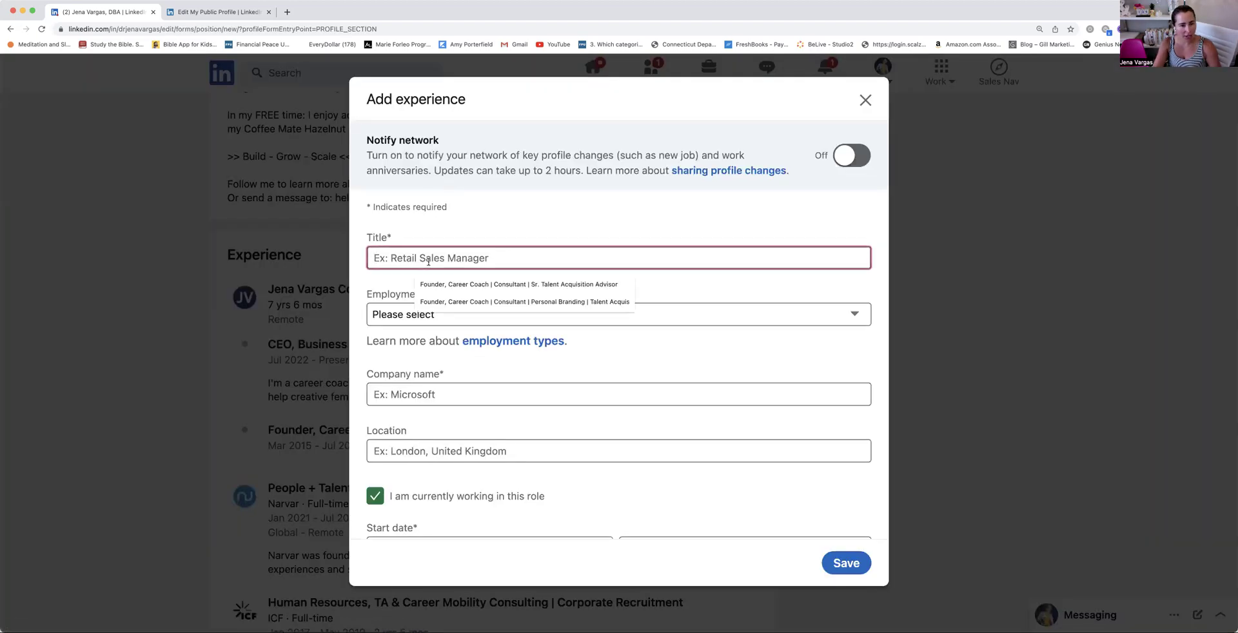
type("Business")
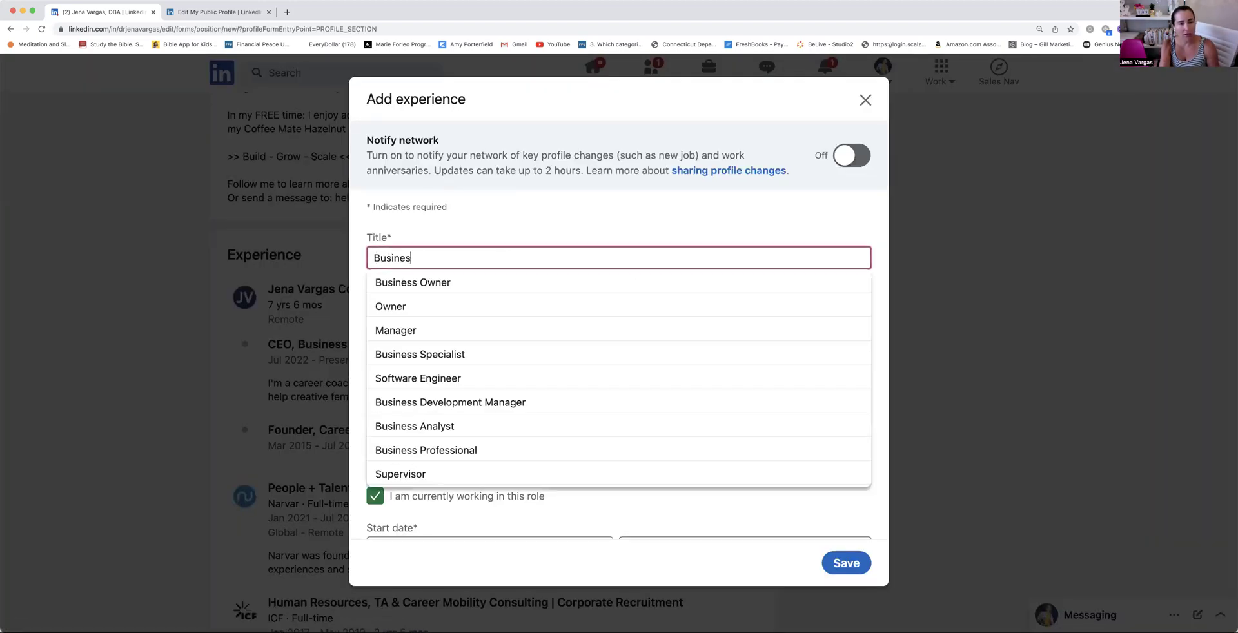
left_click(440, 281)
left_click(437, 316)
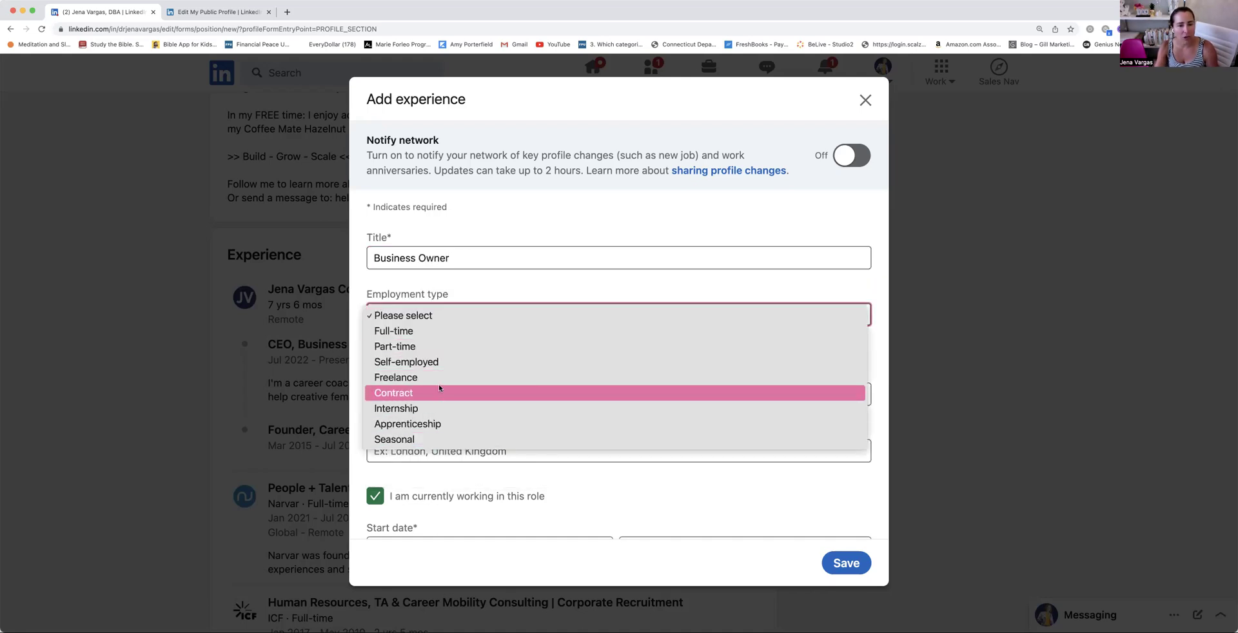
left_click(468, 292)
scroll(468, 291, "down", 2)
left_click(477, 342)
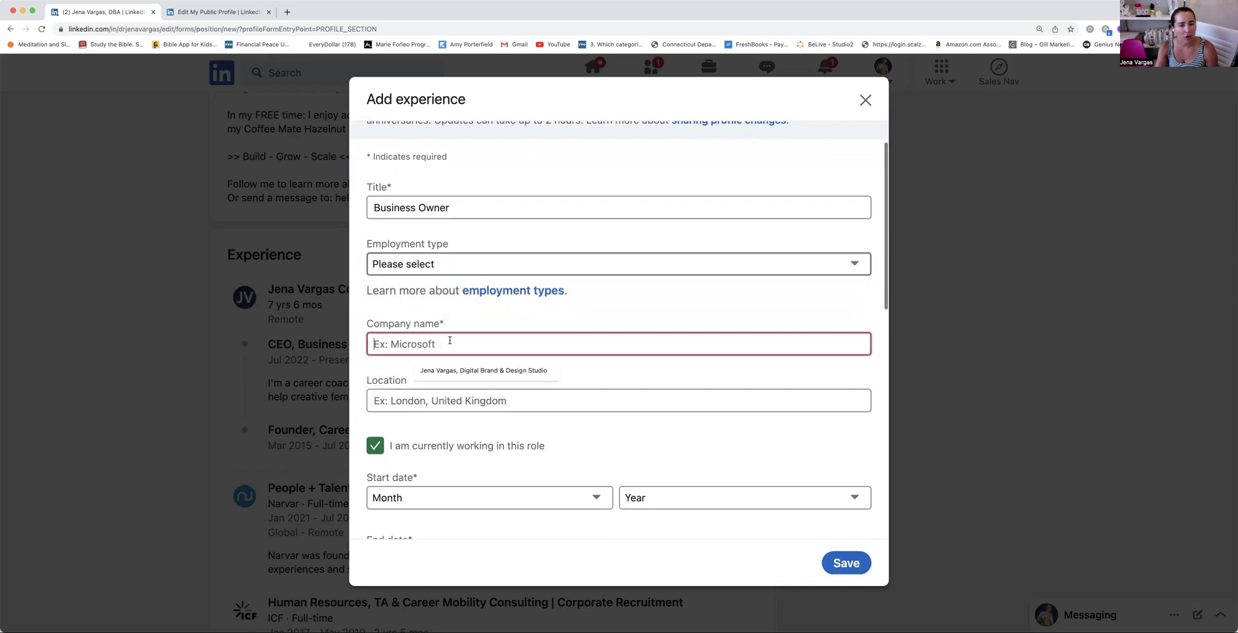
type("Jena")
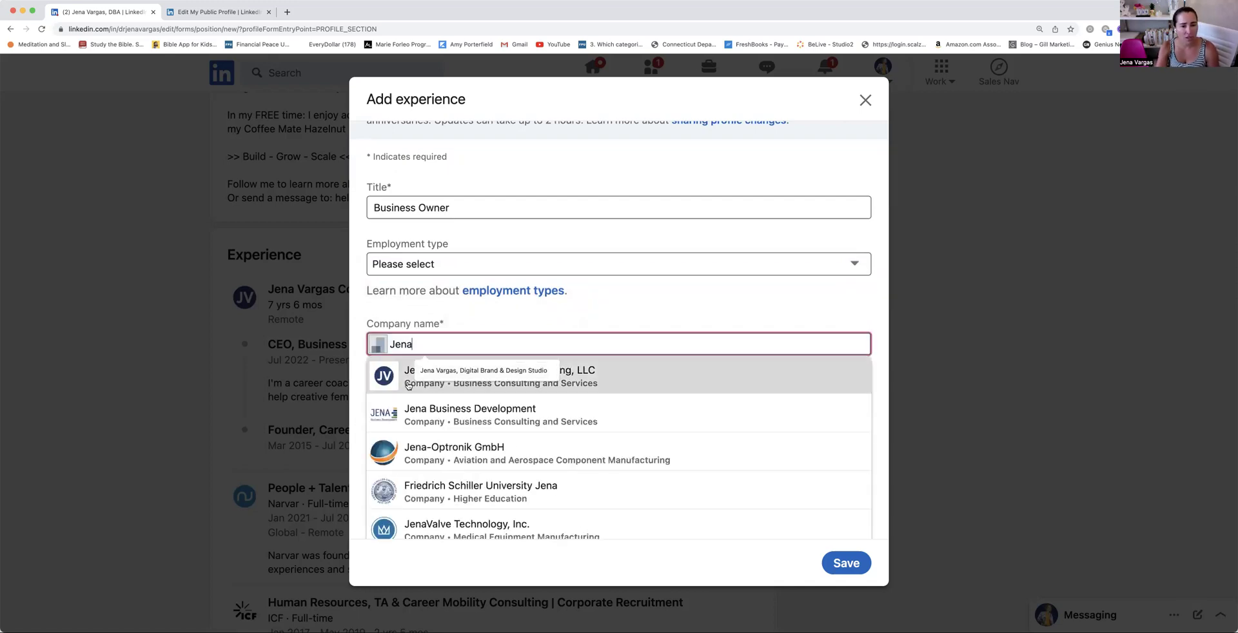
left_click(407, 381)
Set the location to Remote, leave the start date empty, and begin the description
left_click(497, 387)
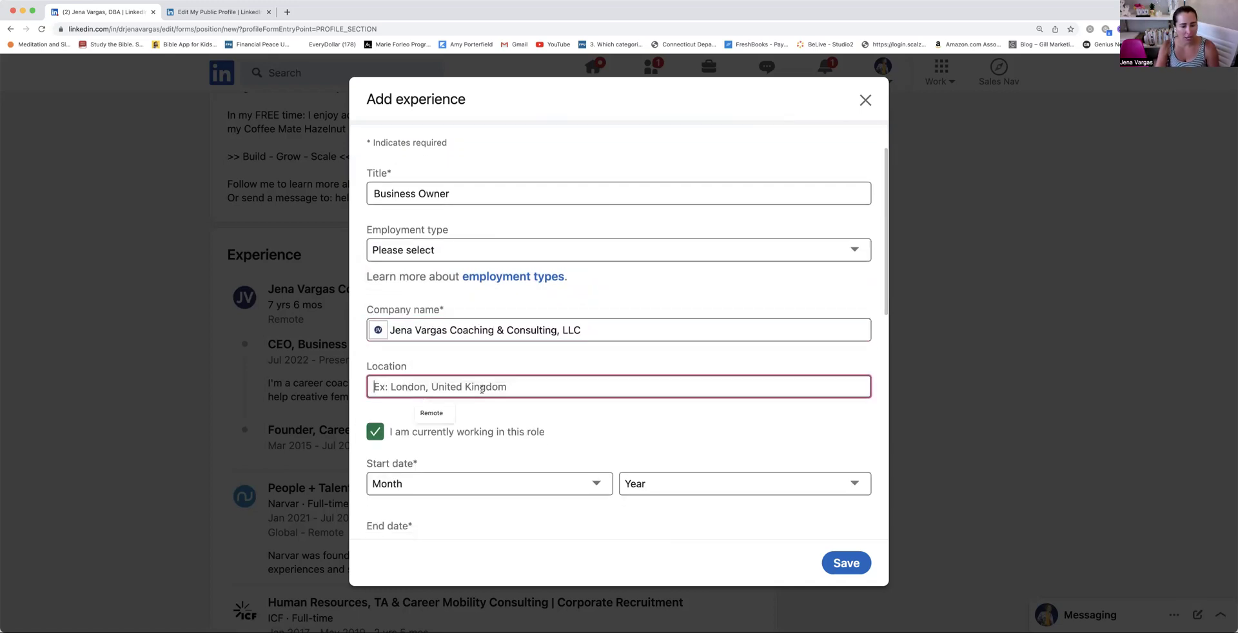
type("Remote")
scroll(478, 392, "down", 3)
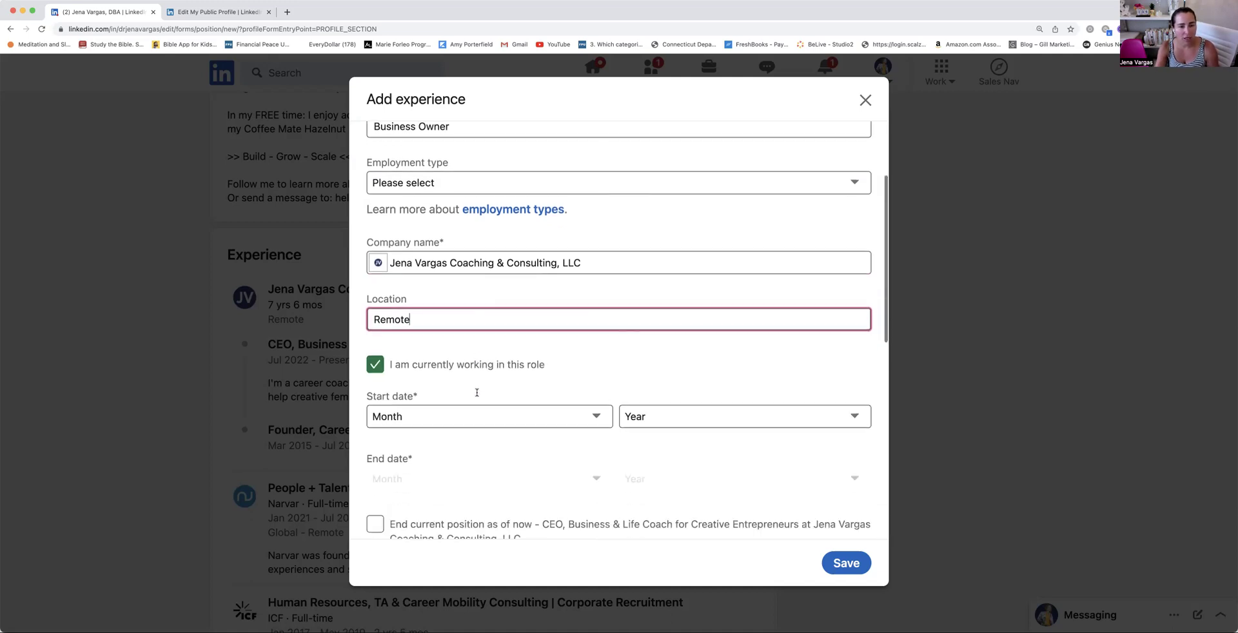
left_click(459, 403)
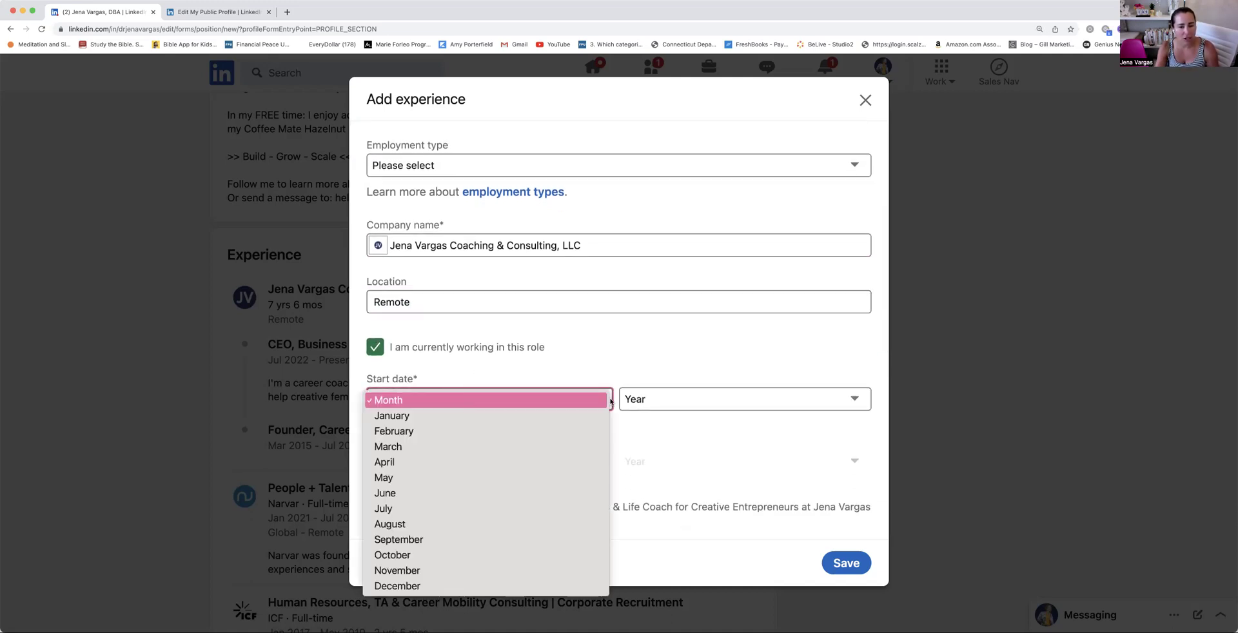
left_click(705, 406)
left_click(703, 400)
left_click(703, 400)
scroll(665, 365, "down", 10)
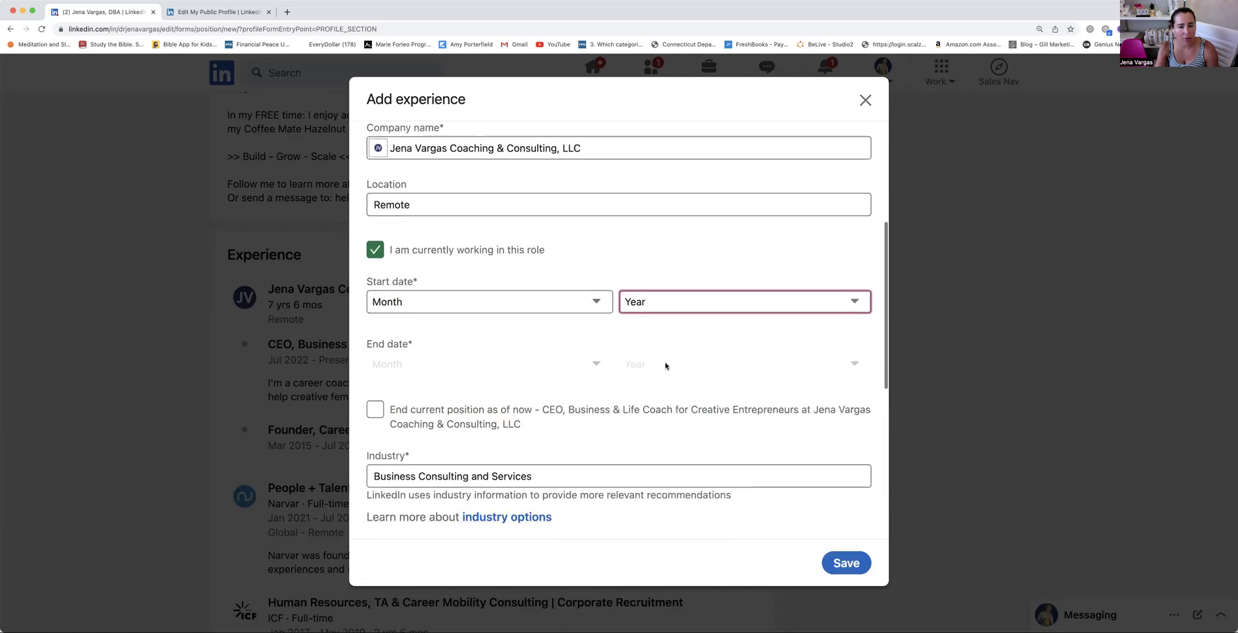
left_click(647, 356)
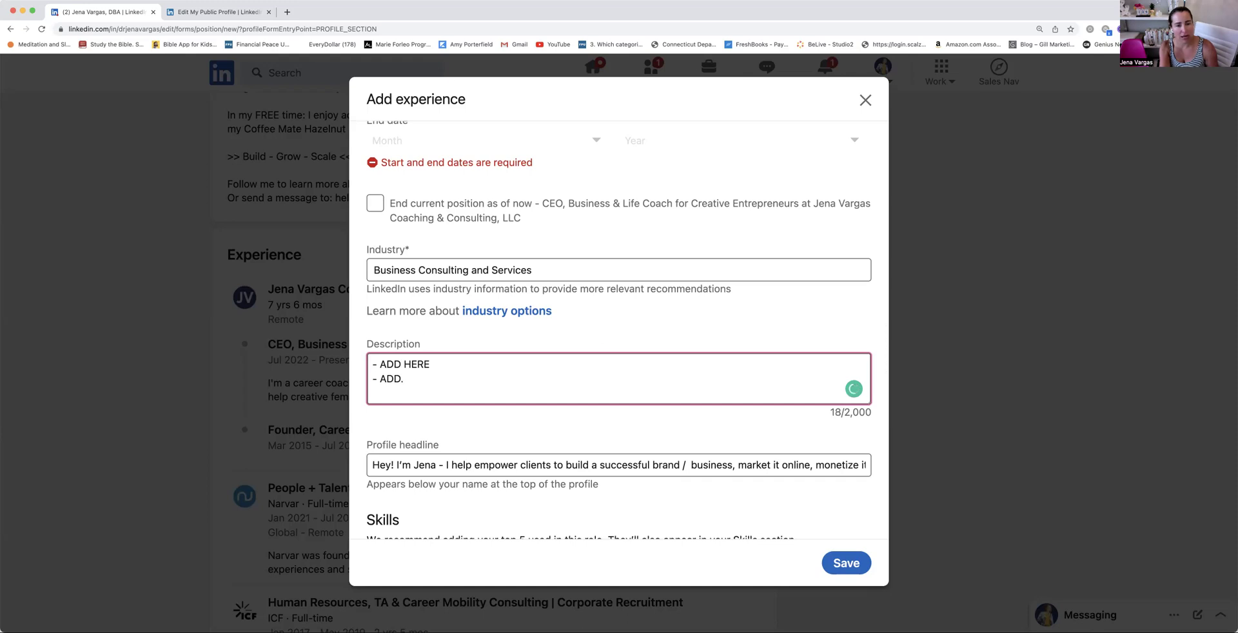
Close the draft experience form, backing out of the discard prompt once before closing again
scroll(656, 353, "down", 5)
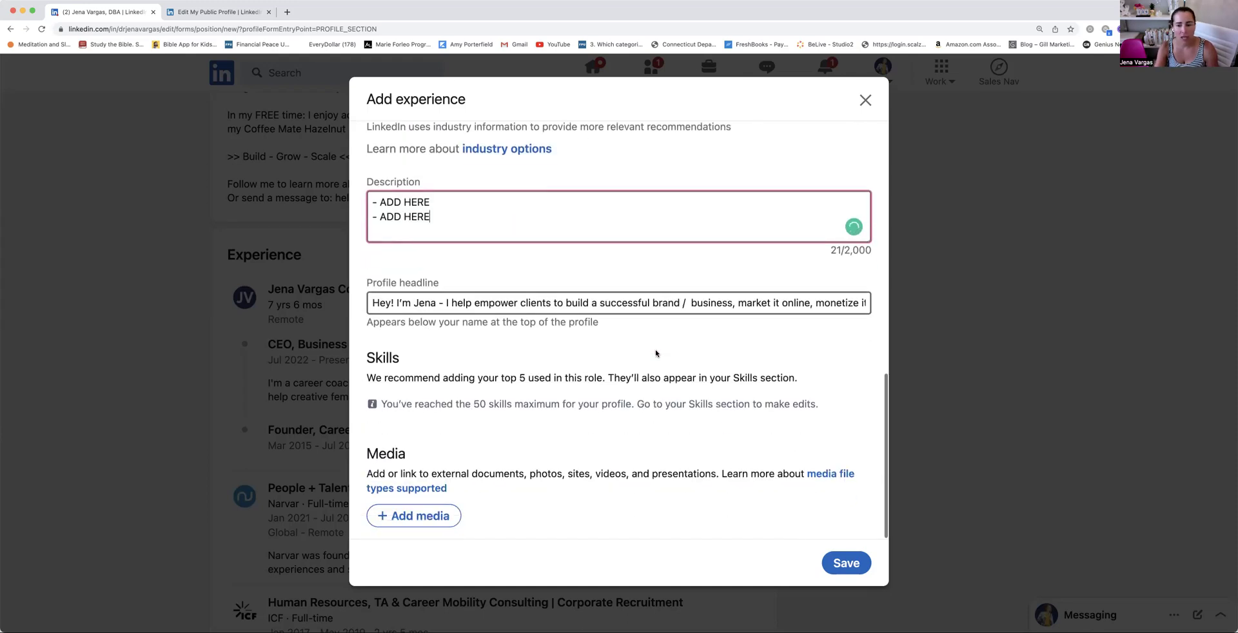
scroll(469, 324, "up", 15)
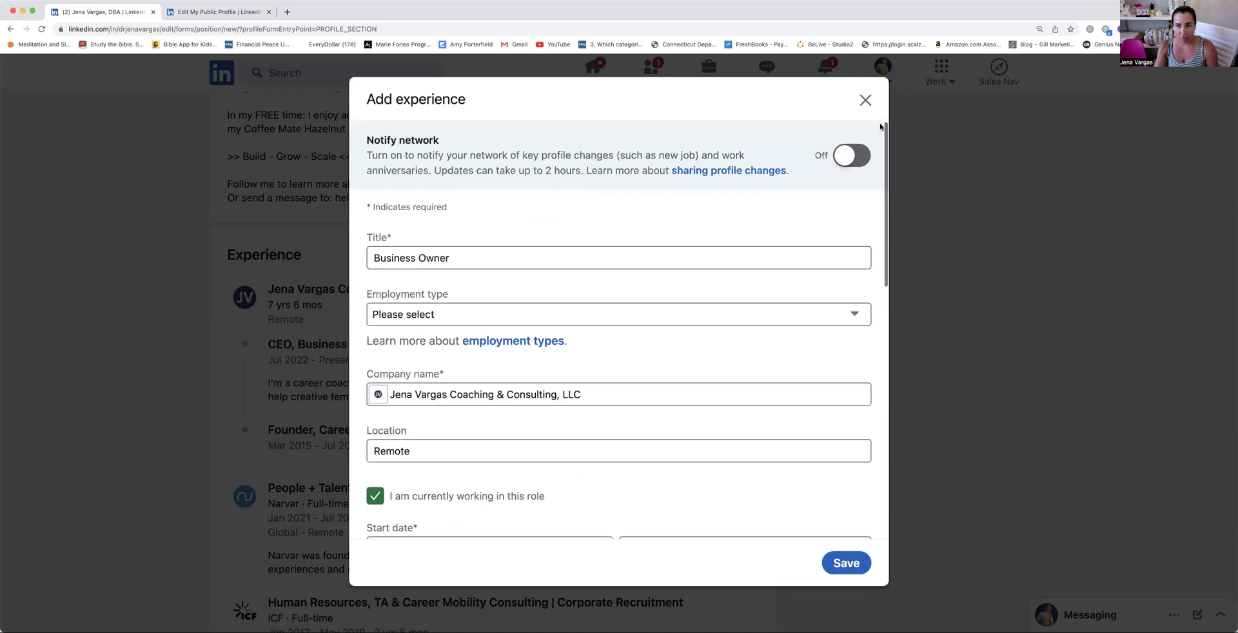
left_click(865, 100)
left_click(621, 308)
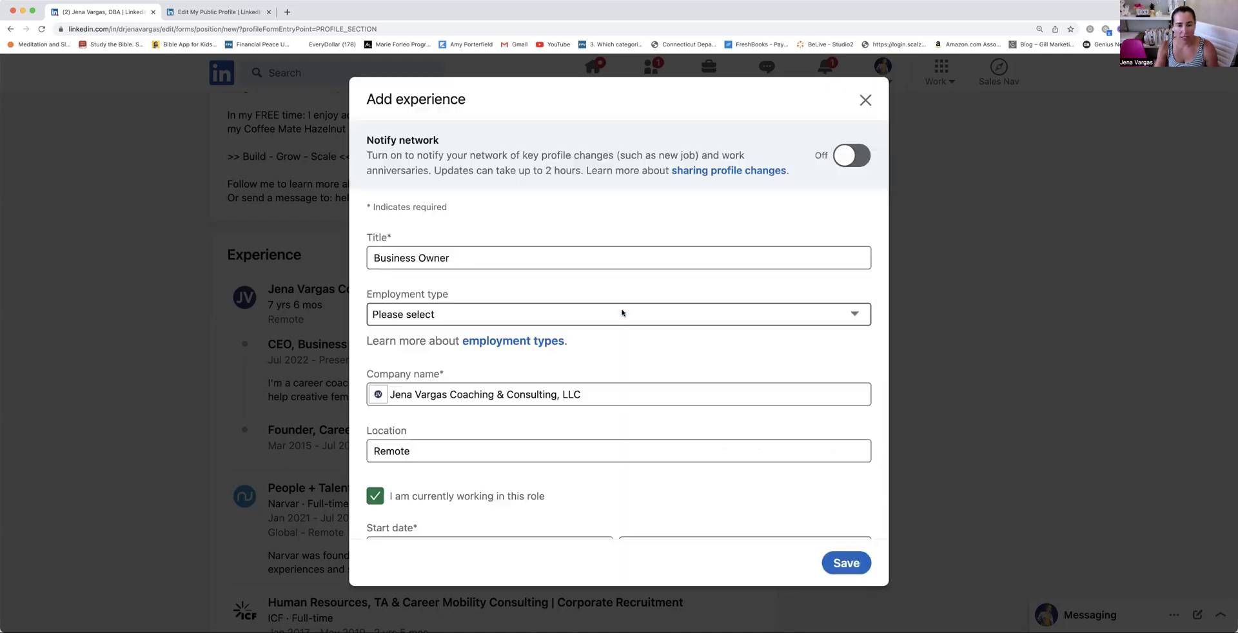
left_click(862, 101)
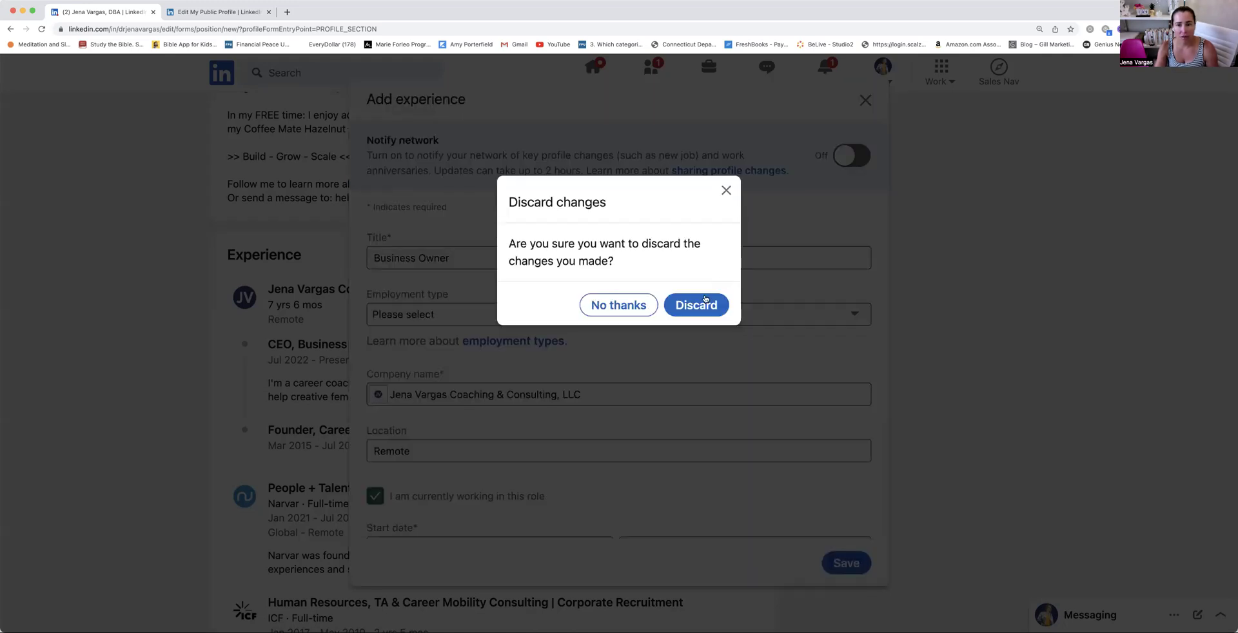
left_click(701, 304)
scroll(442, 353, "down", 8)
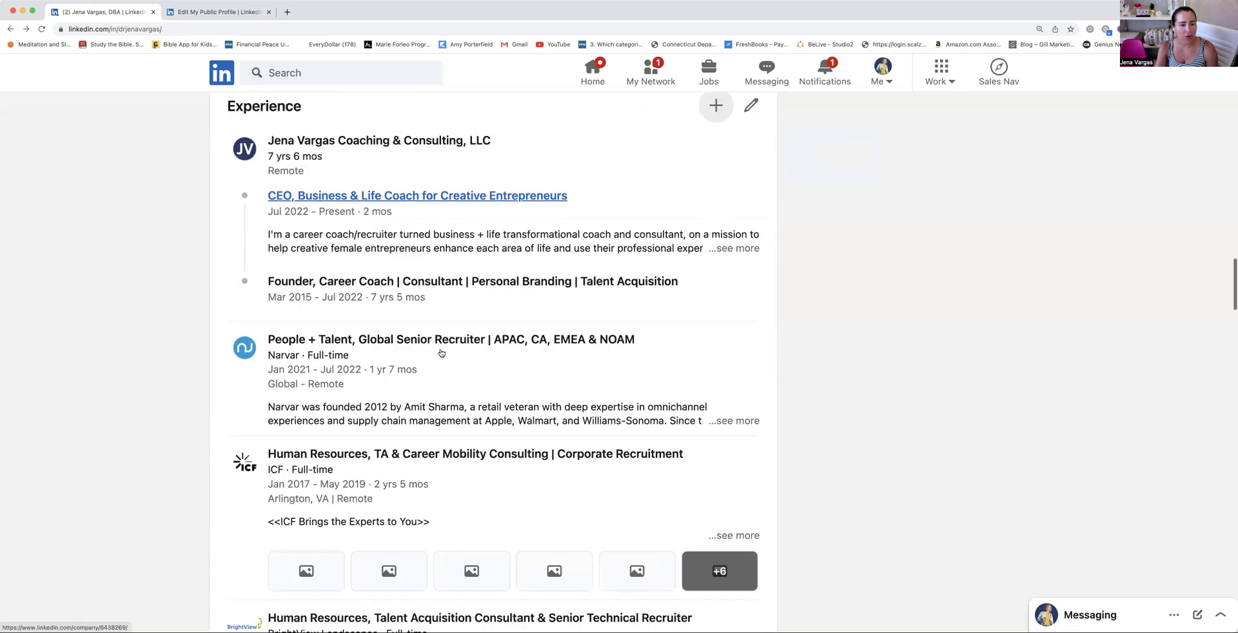
scroll(441, 352, "up", 5)
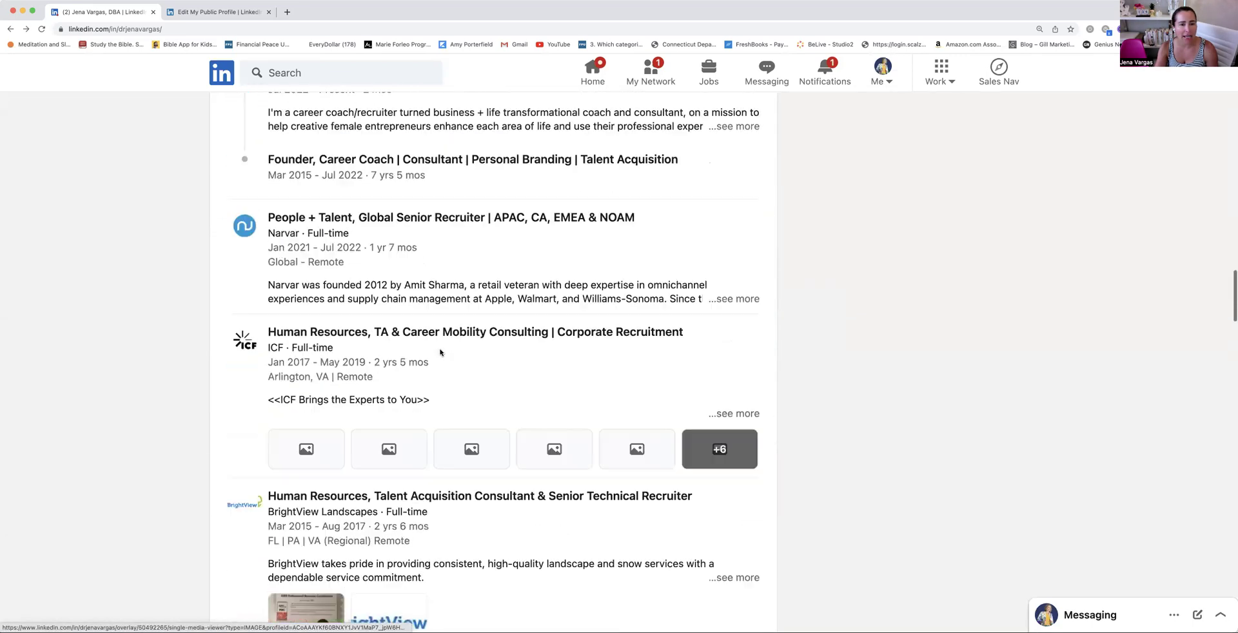
scroll(388, 367, "down", 2)
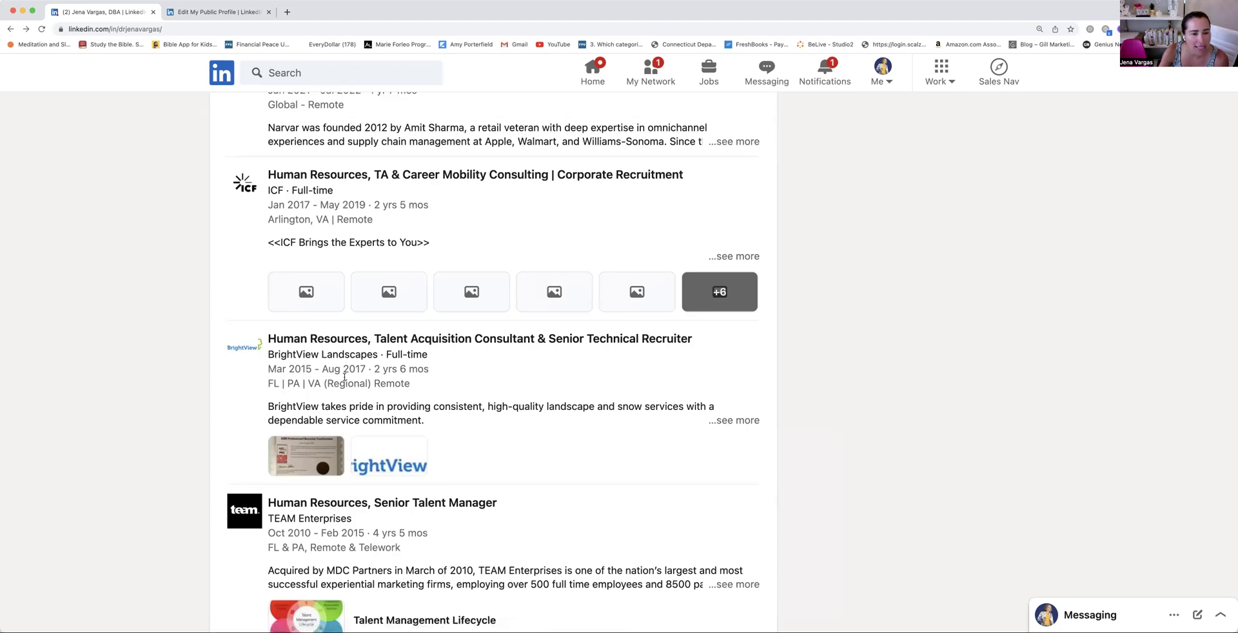
scroll(345, 377, "down", 2)
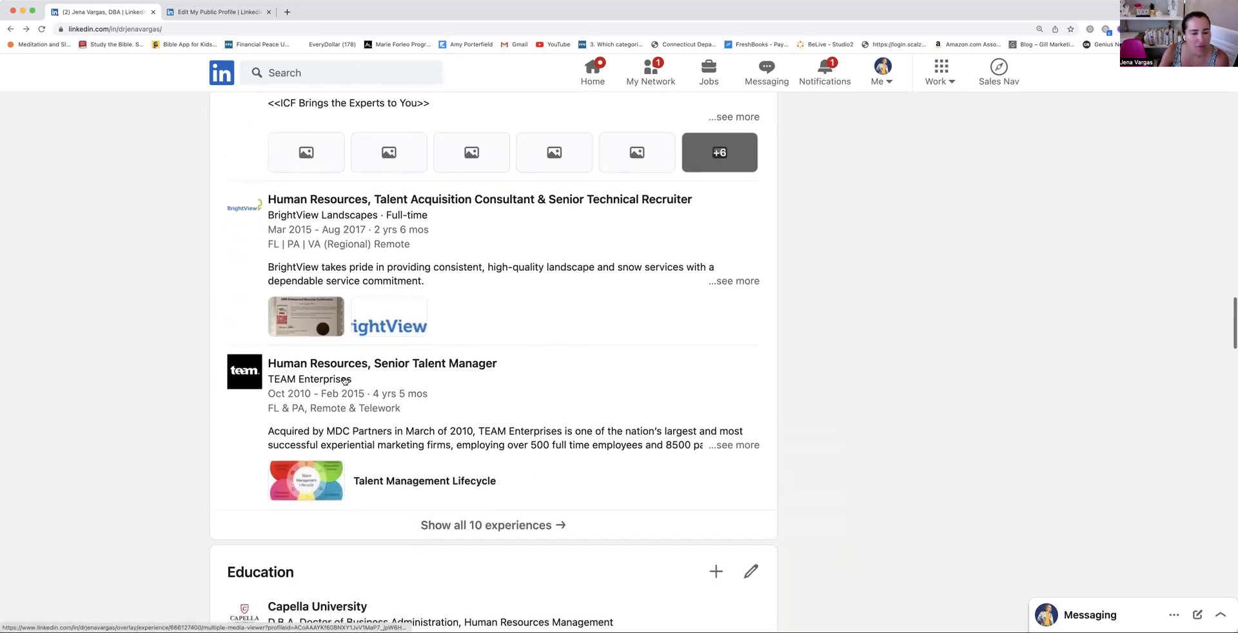
scroll(745, 222, "up", 2)
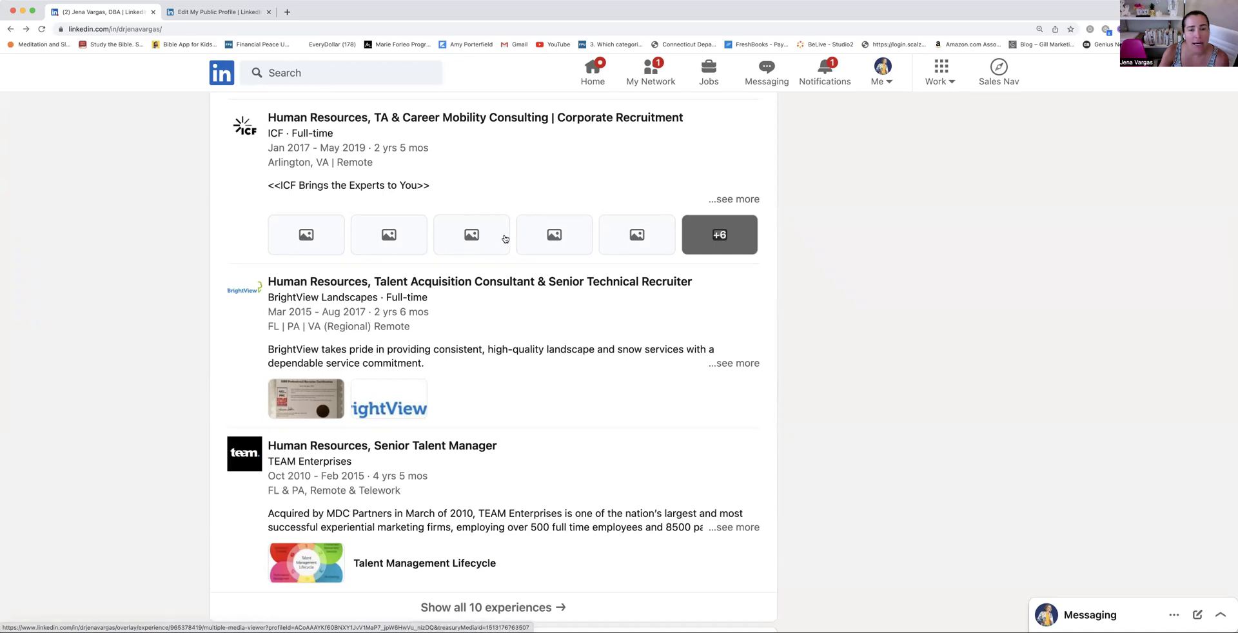
scroll(502, 239, "down", 3)
scroll(506, 240, "down", 5)
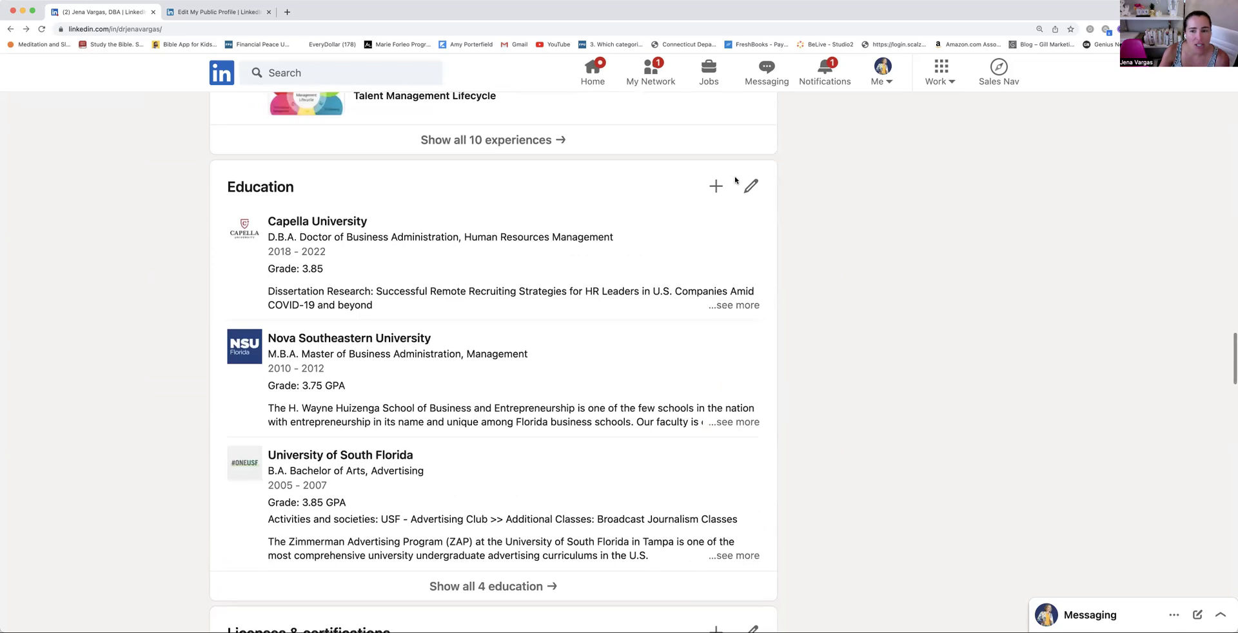
left_click(750, 187)
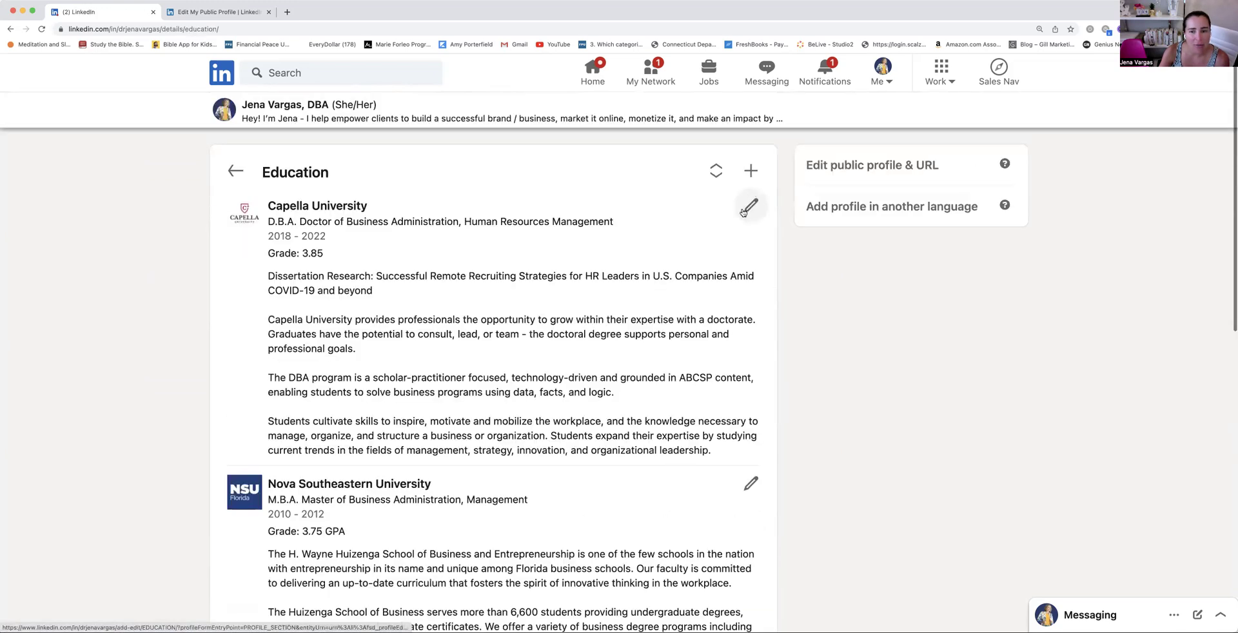
left_click(748, 207)
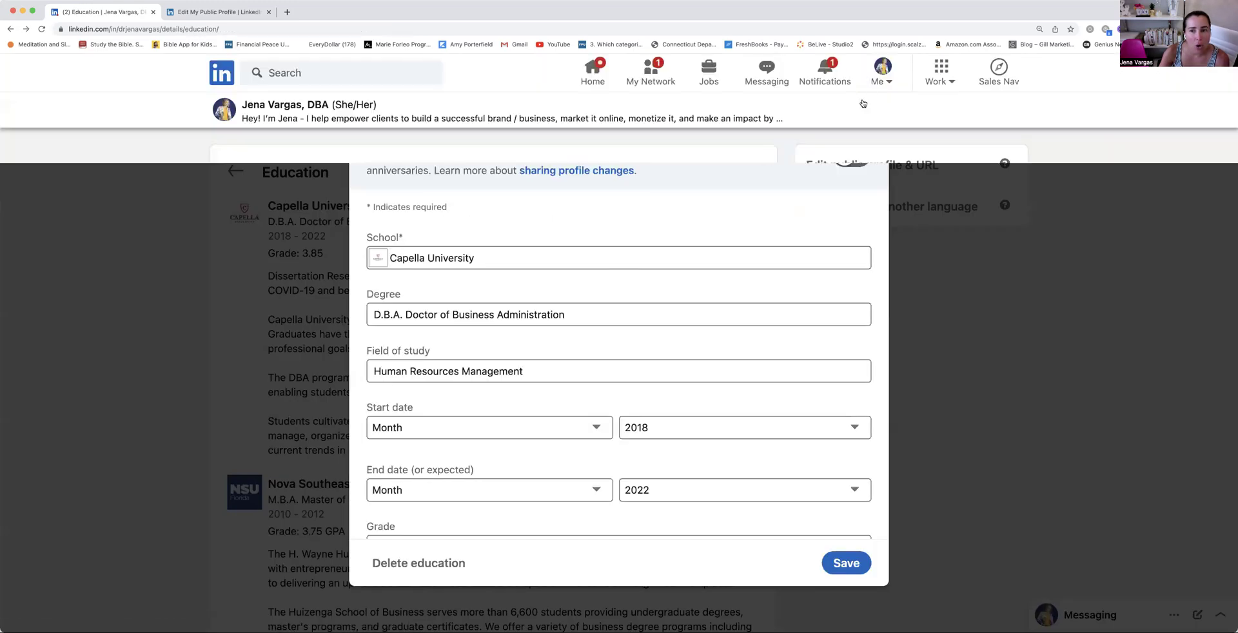
left_click(863, 103)
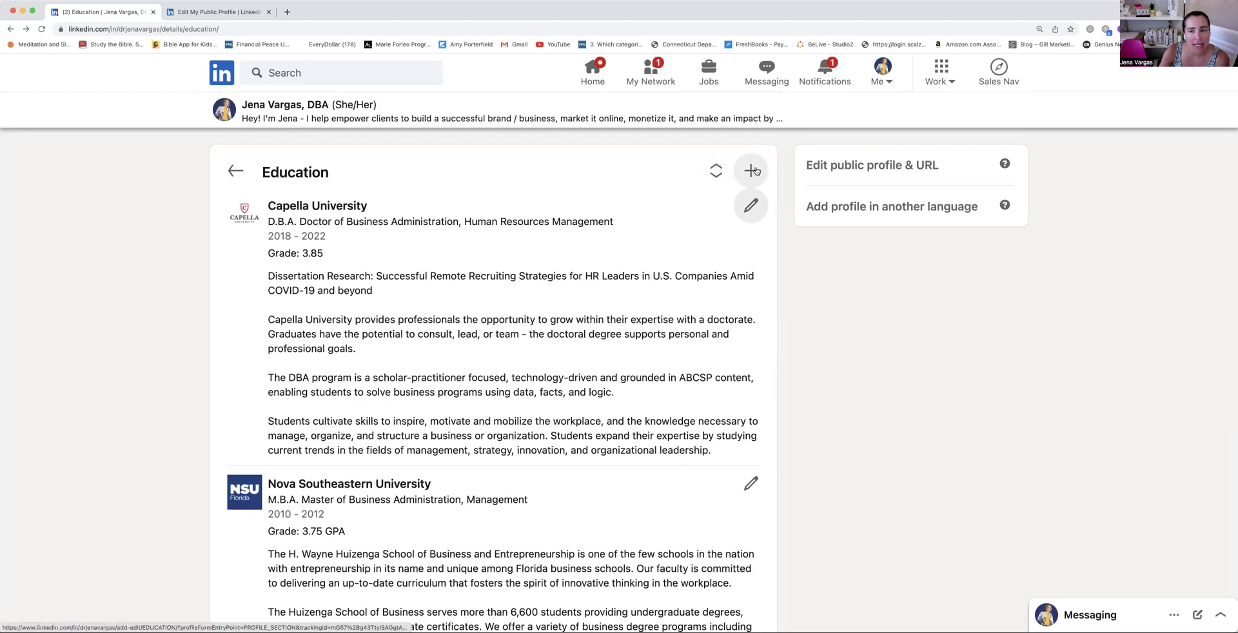
left_click(751, 170)
scroll(631, 285, "down", 5)
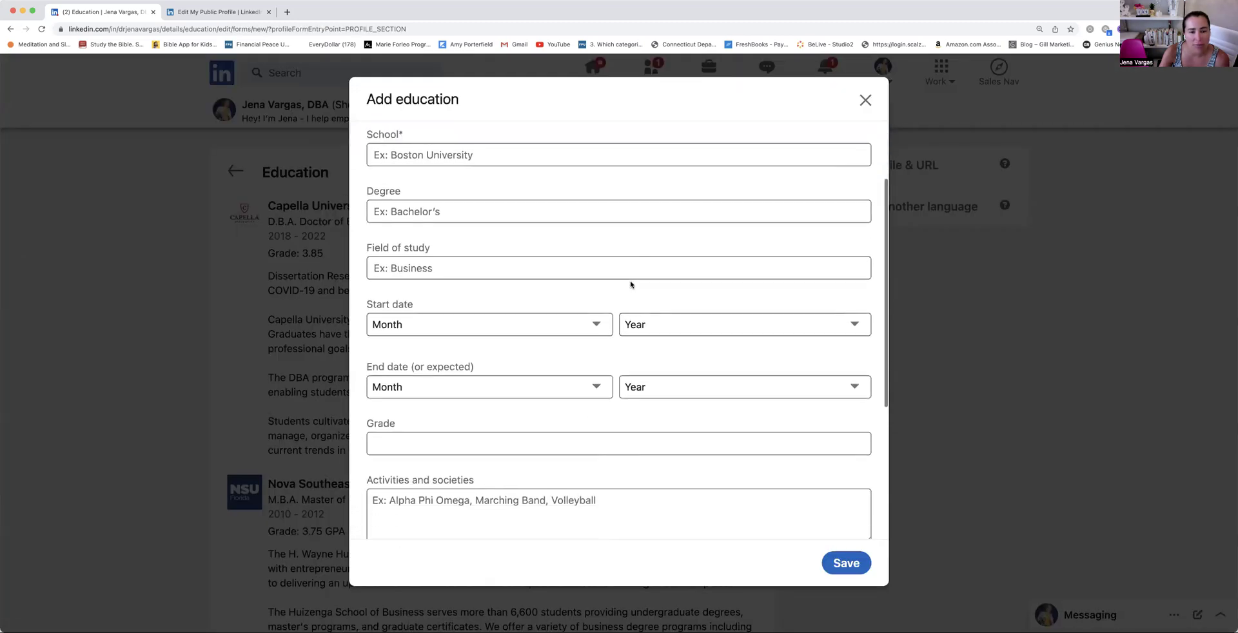
scroll(631, 284, "up", 5)
left_click(865, 102)
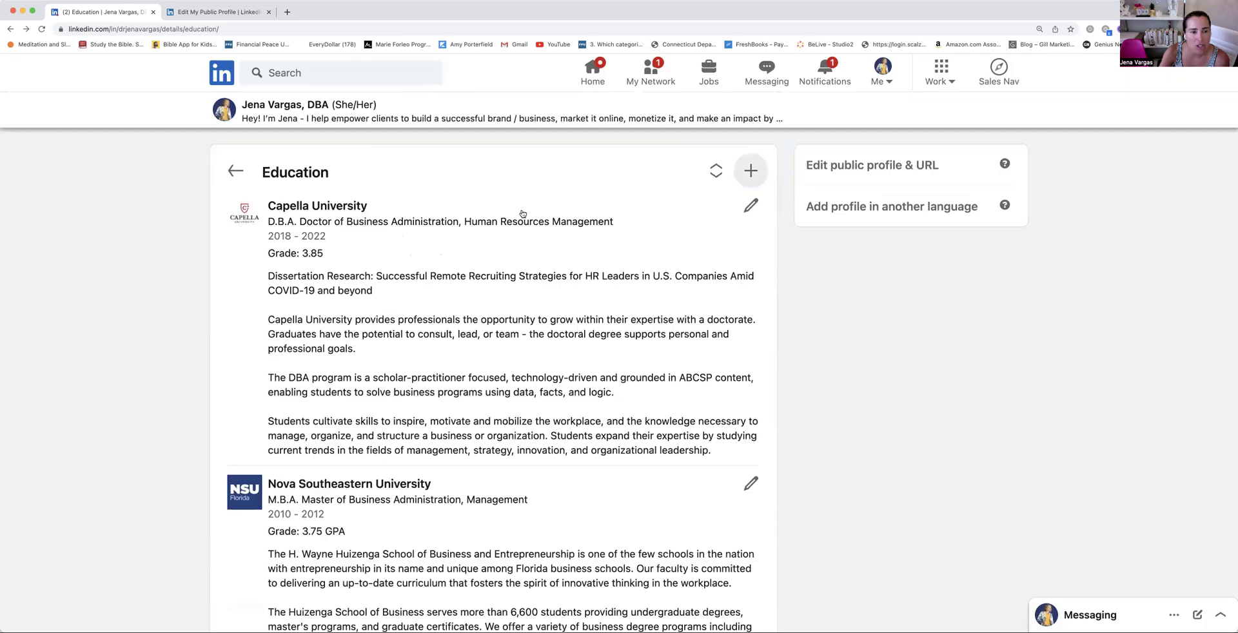
scroll(406, 321, "down", 3)
scroll(406, 321, "down", 4)
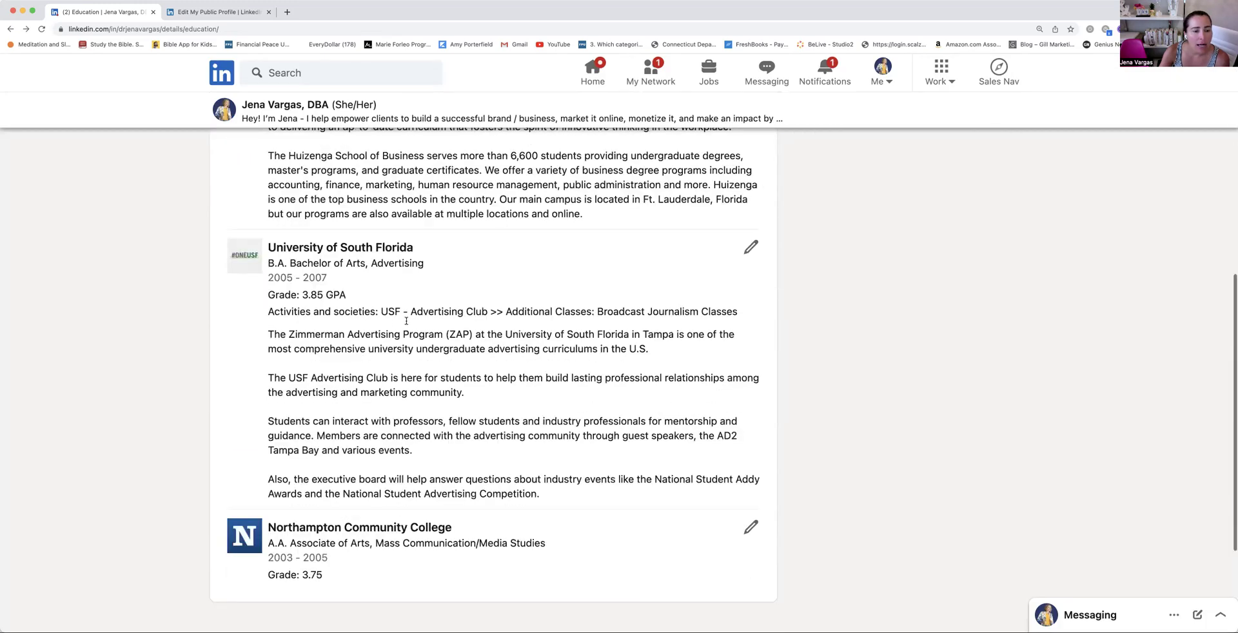
scroll(407, 320, "down", 2)
scroll(406, 320, "up", 15)
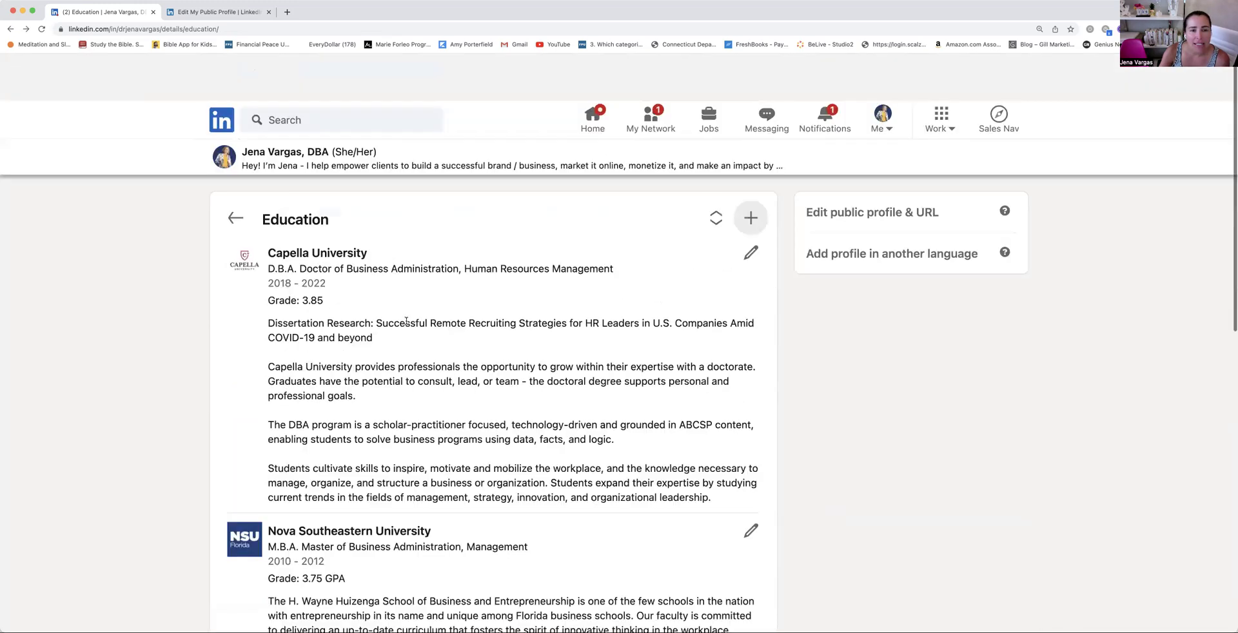
Return to the main profile and scroll to the Licenses & certifications section
left_click(234, 171)
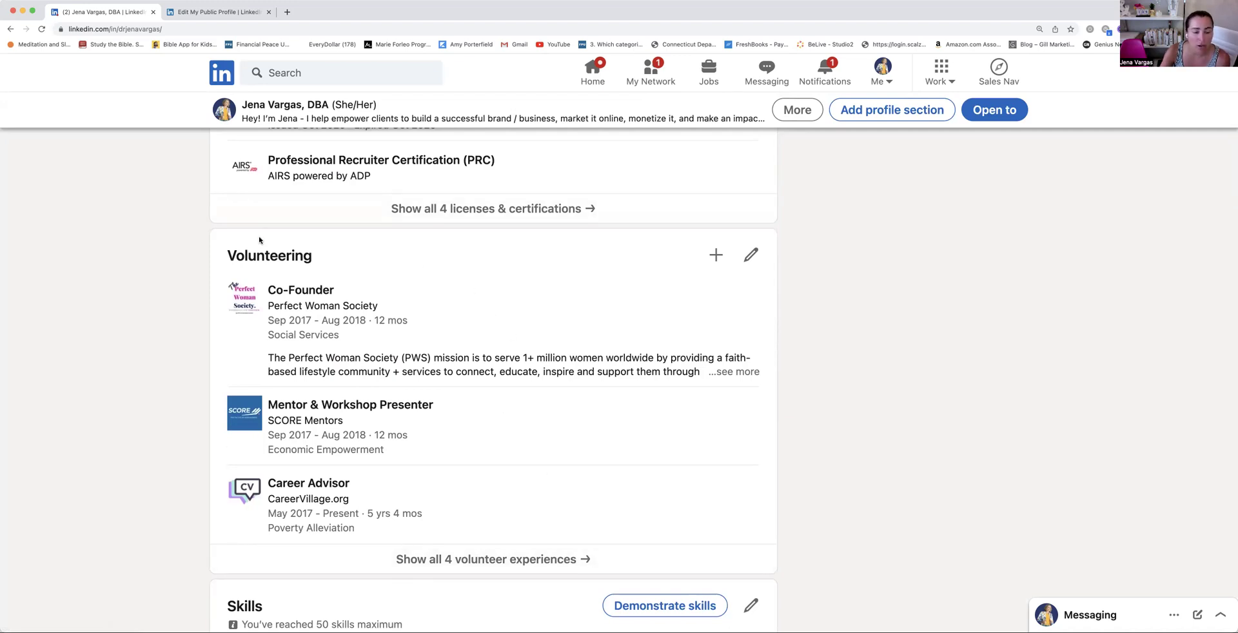
scroll(259, 240, "up", 3)
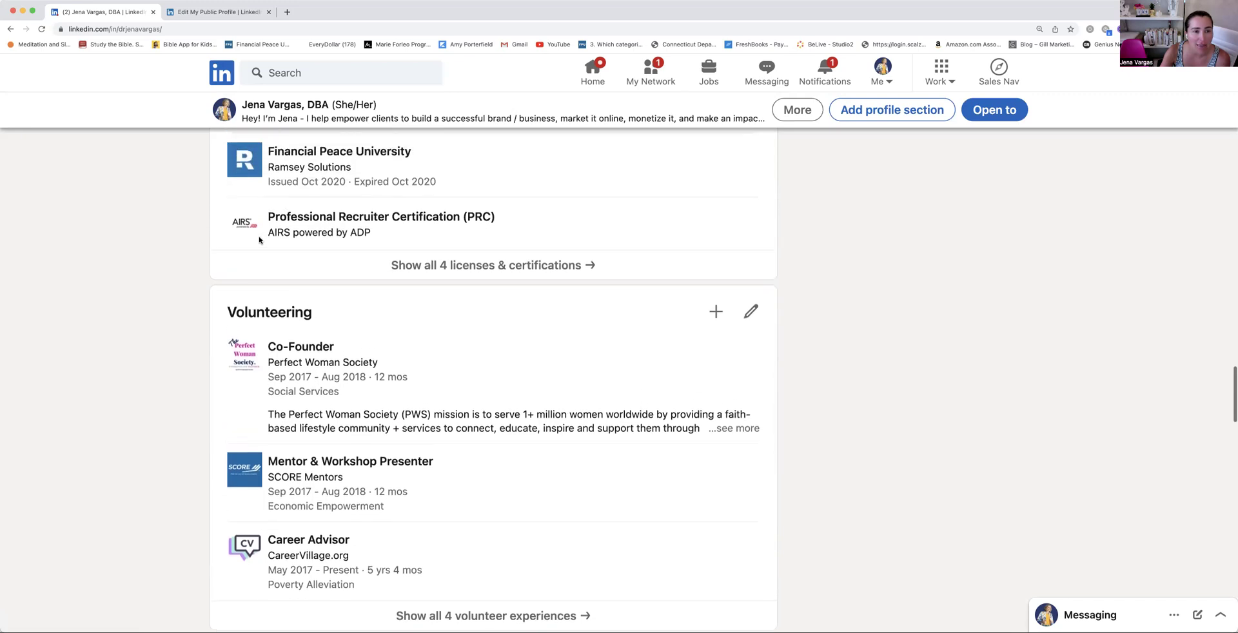
scroll(259, 240, "up", 5)
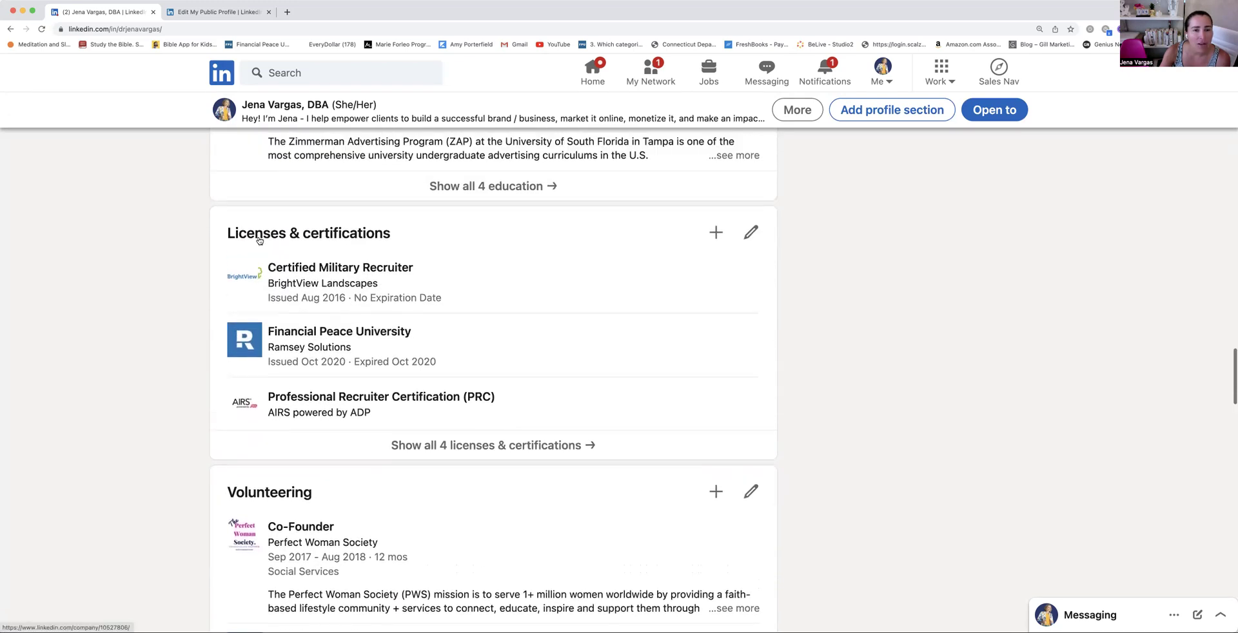
scroll(259, 240, "down", 1)
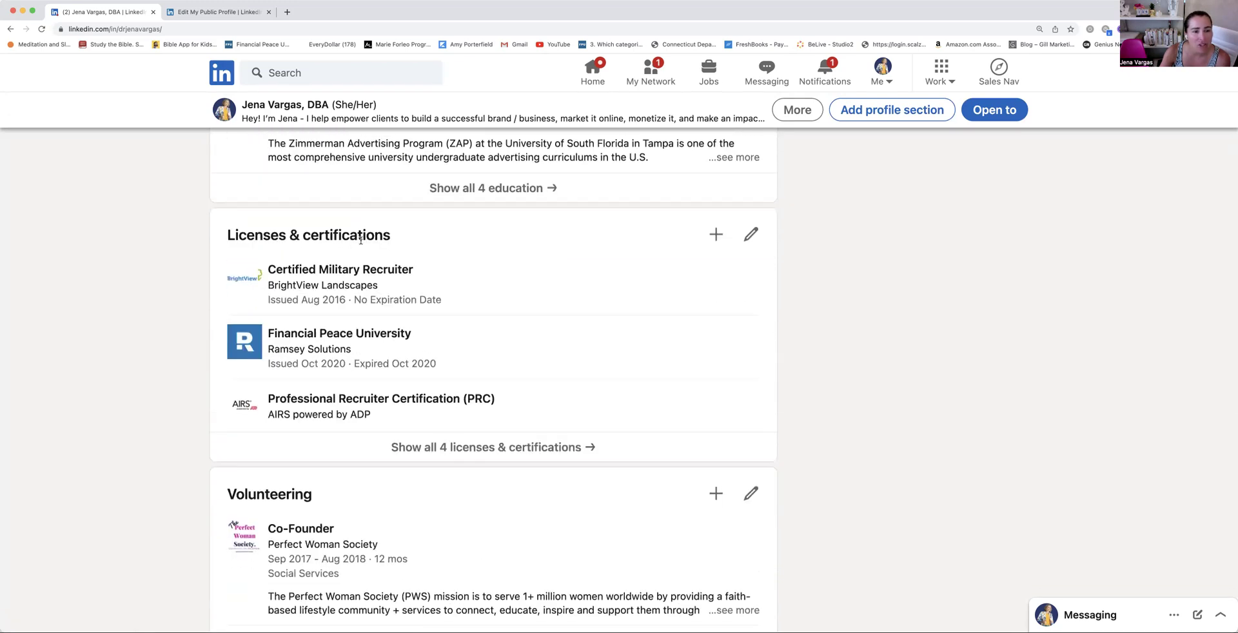
scroll(361, 240, "down", 1)
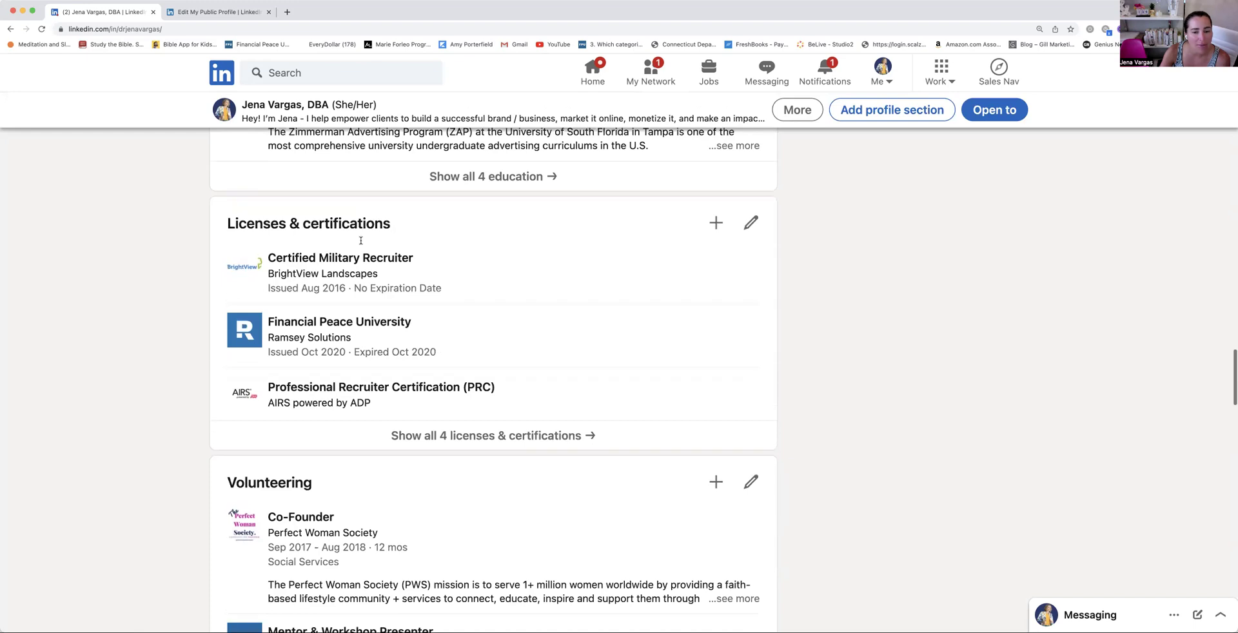
View all 4 licenses & certifications, then go back and scroll down to Skills
left_click(479, 436)
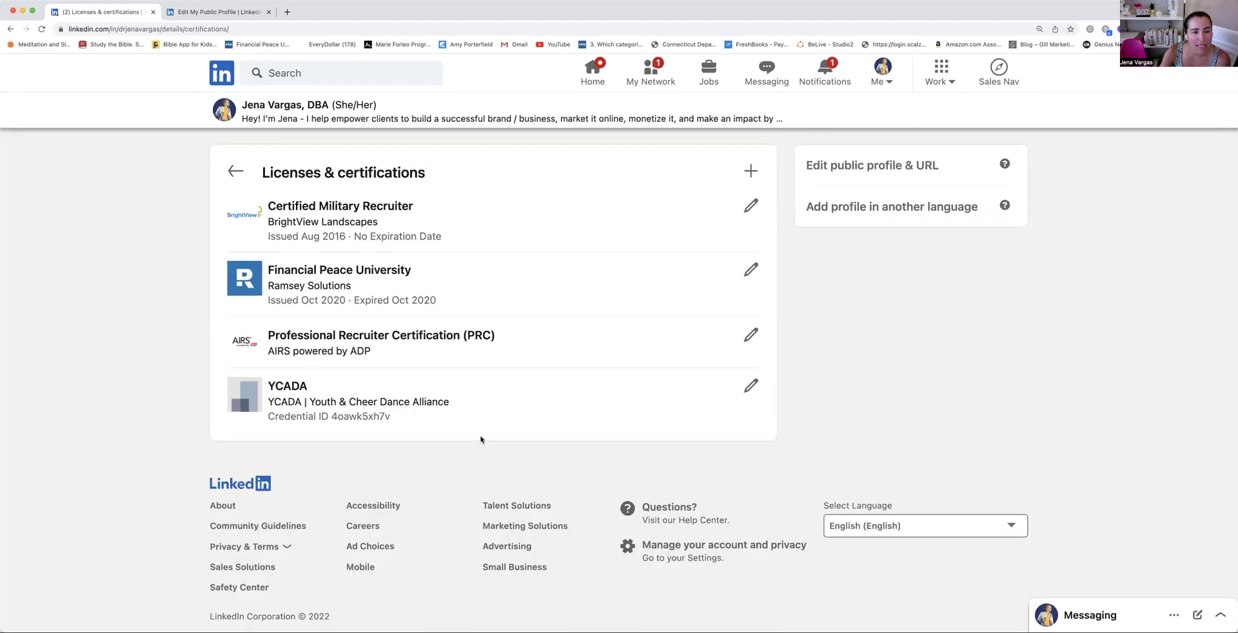
left_click(236, 173)
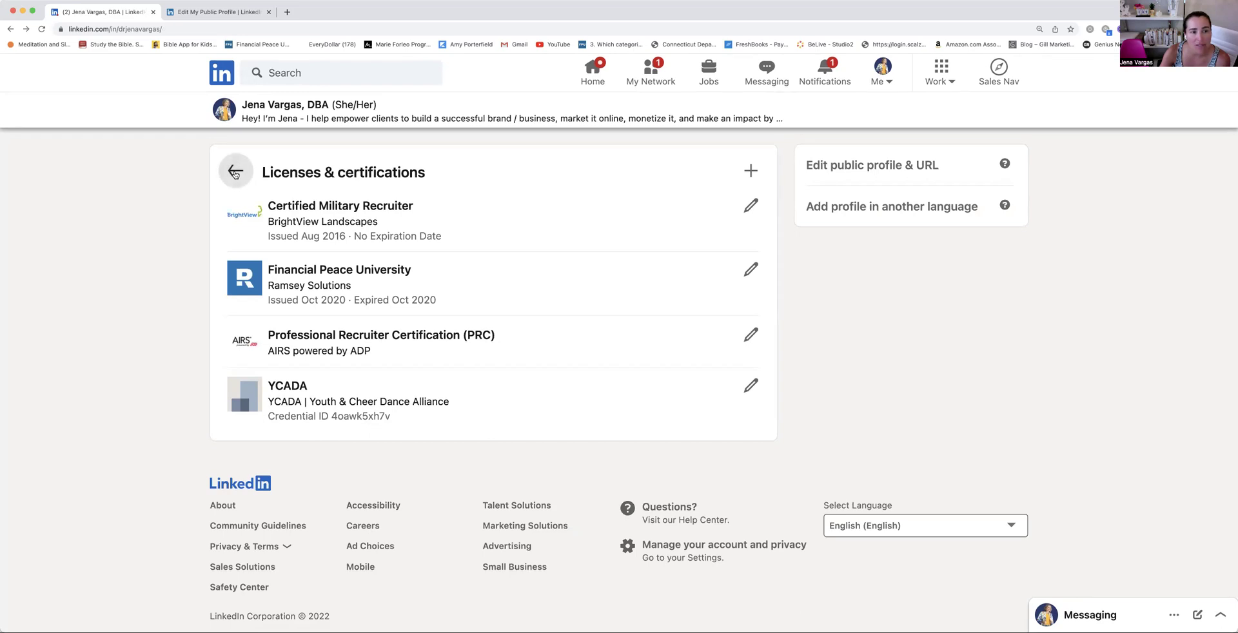
scroll(363, 300, "down", 3)
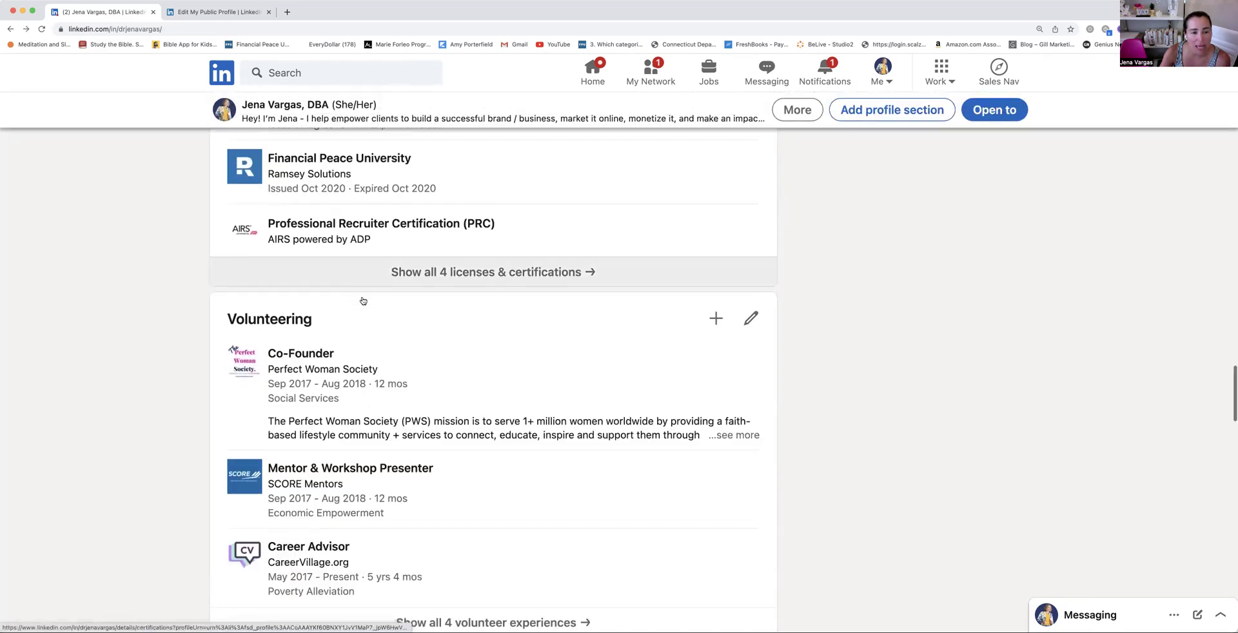
scroll(387, 296, "down", 4)
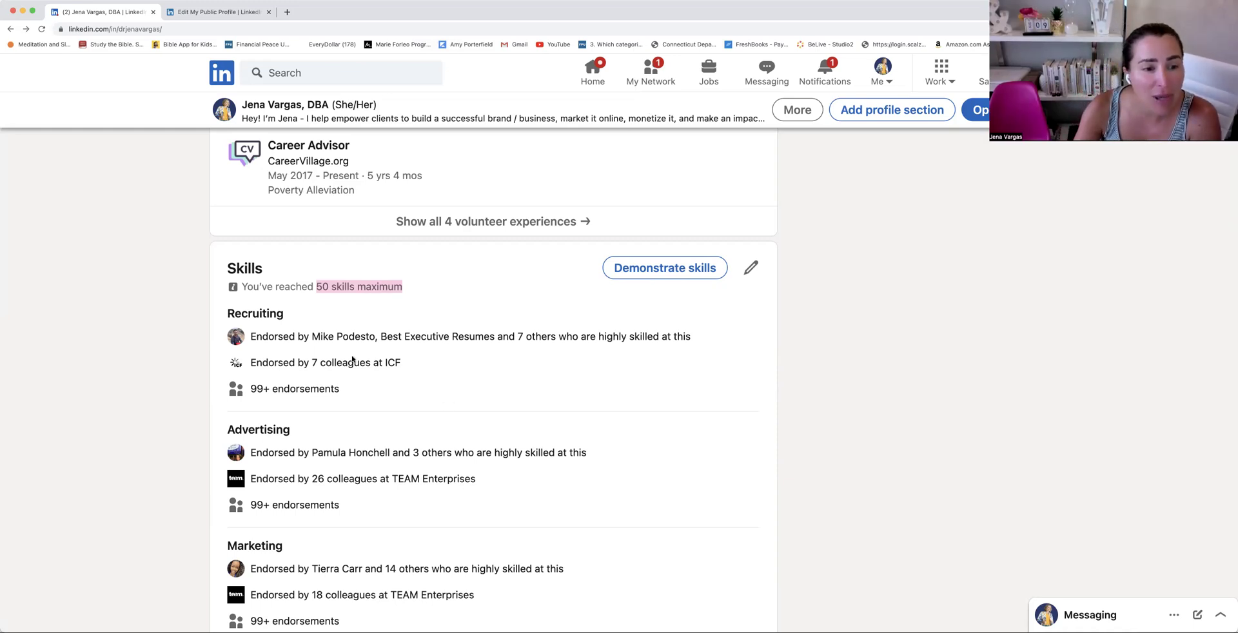
scroll(376, 357, "down", 1)
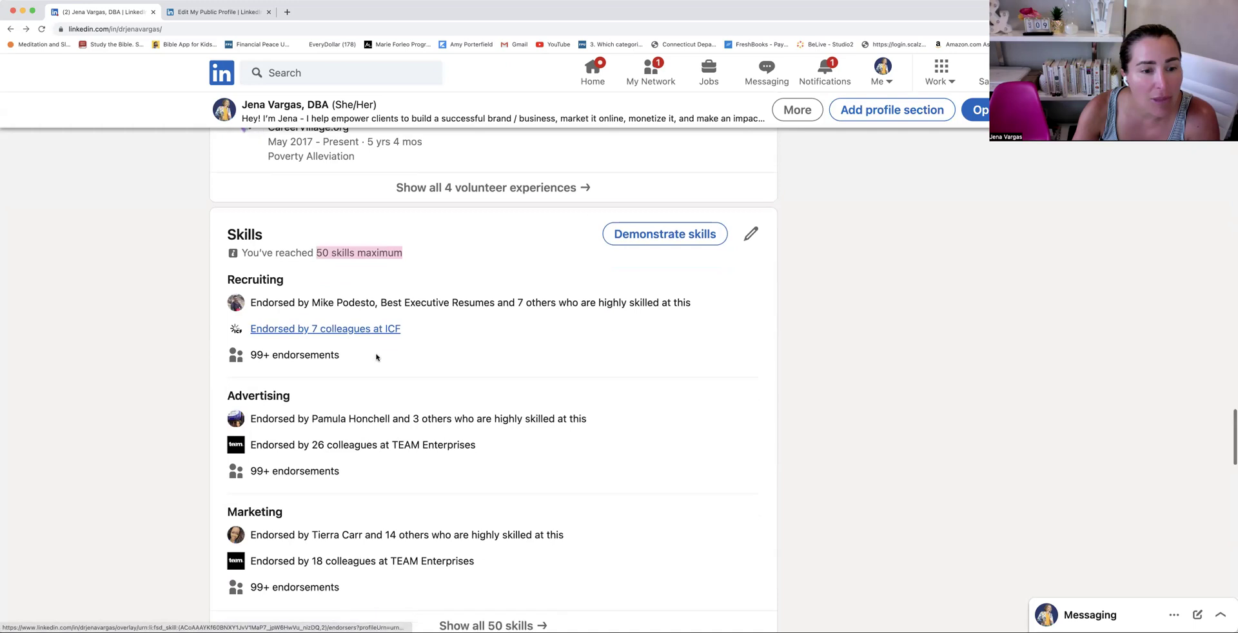
Browse the full list of Recruiting skill endorsers and close it
left_click(267, 348)
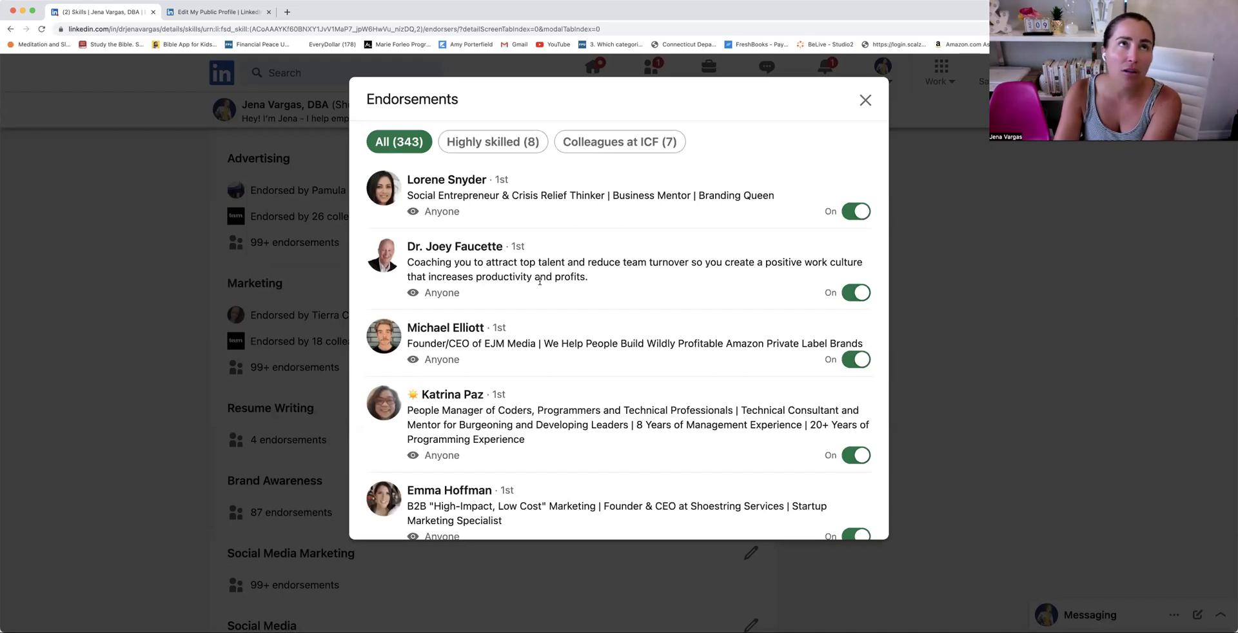
scroll(540, 281, "down", 5)
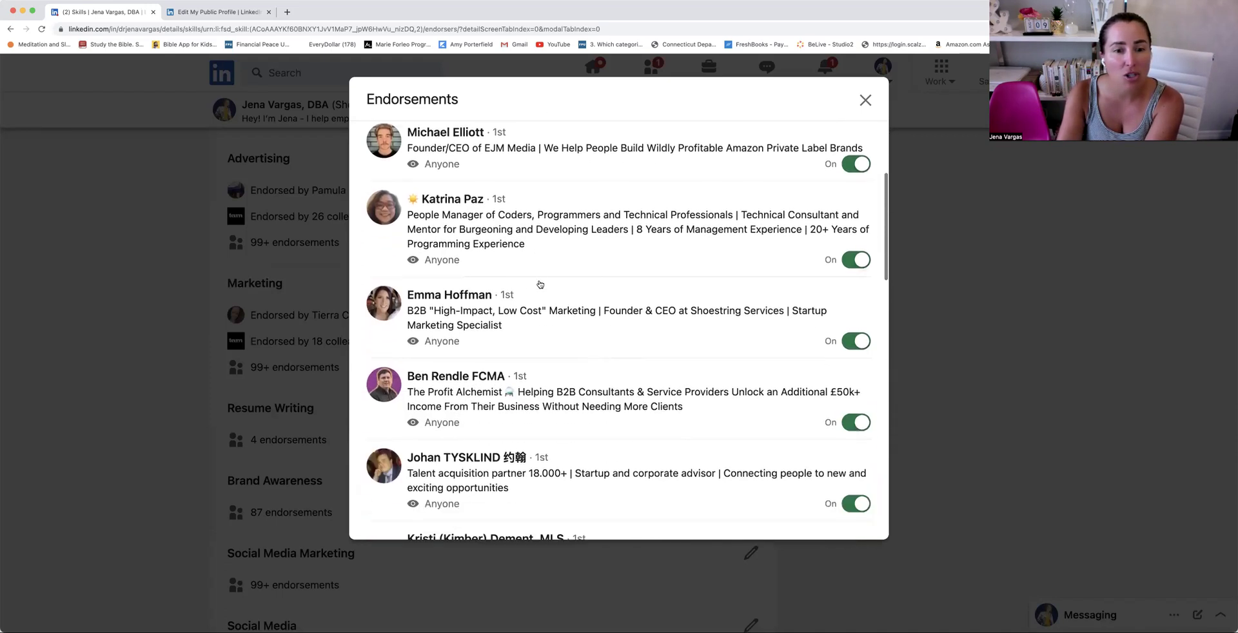
scroll(539, 284, "down", 10)
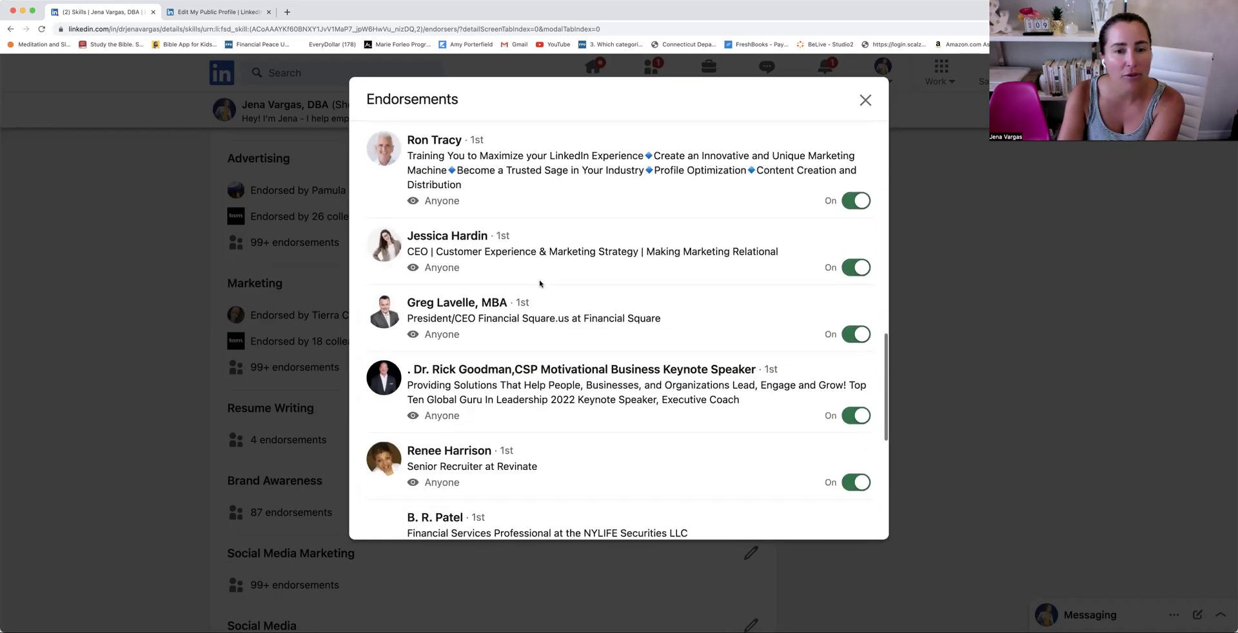
scroll(540, 283, "down", 5)
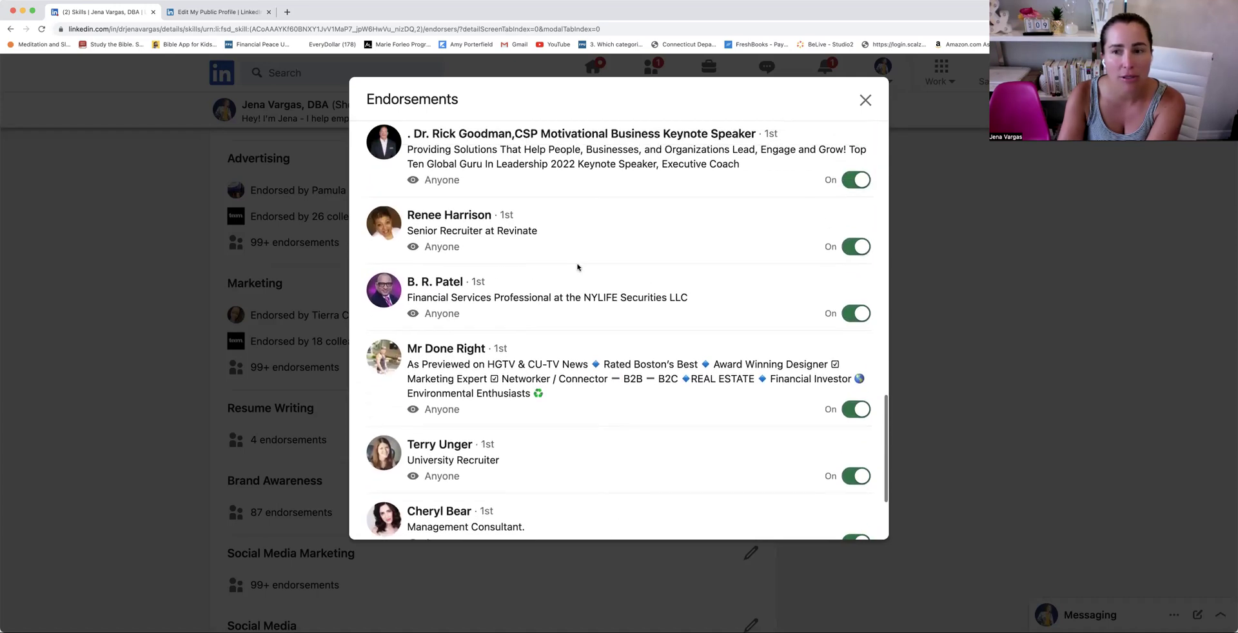
left_click(866, 102)
Check the skills Endorsement settings, then close that dialog
scroll(454, 356, "down", 1)
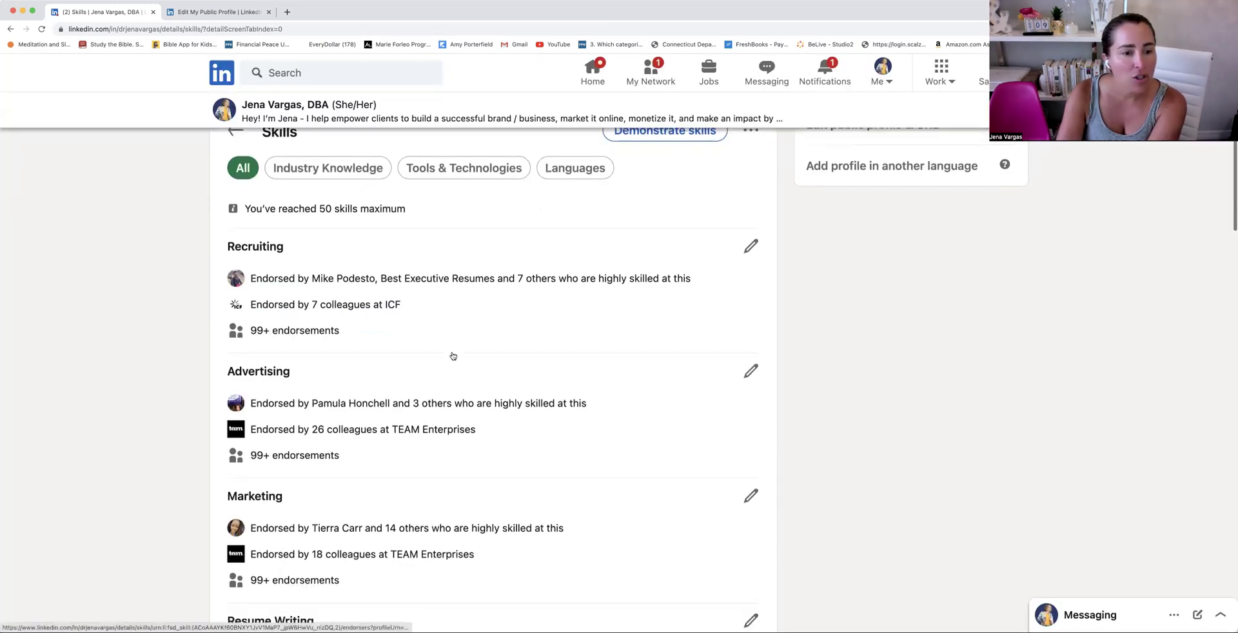
scroll(332, 355, "up", 1)
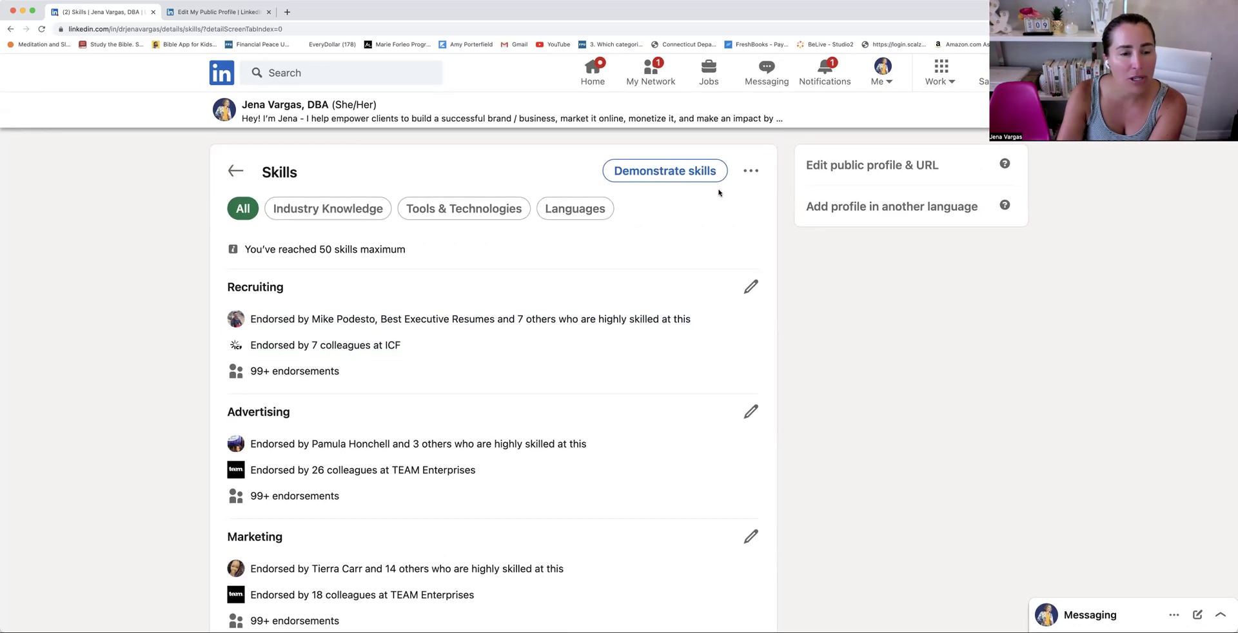
left_click(751, 170)
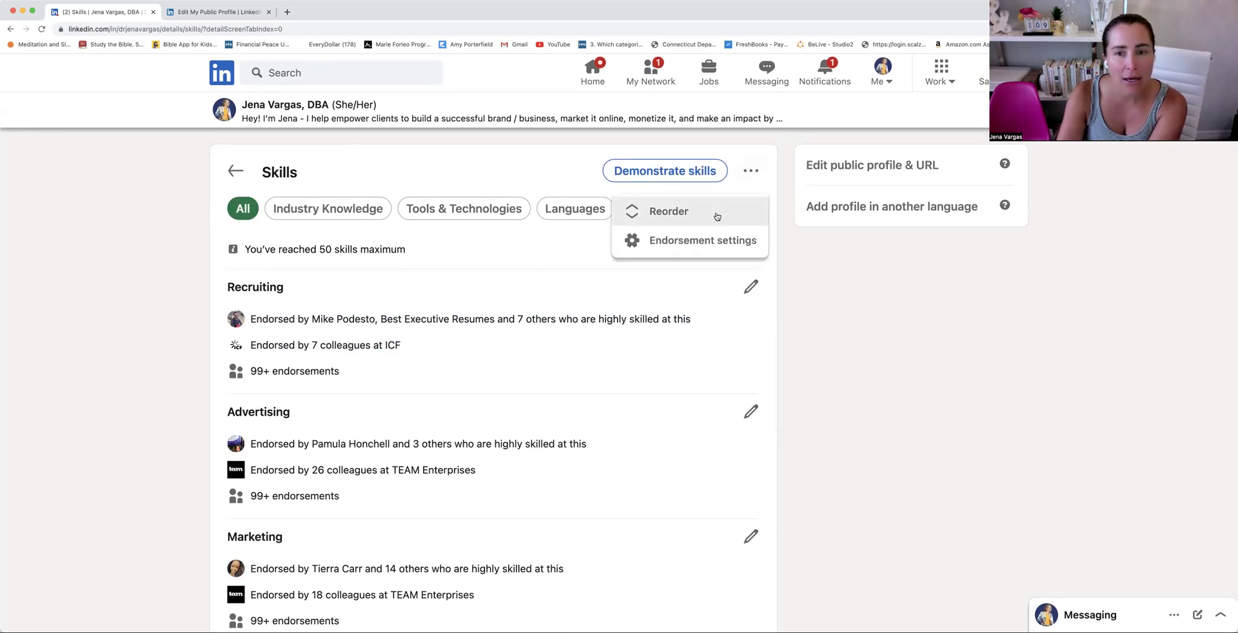
left_click(720, 244)
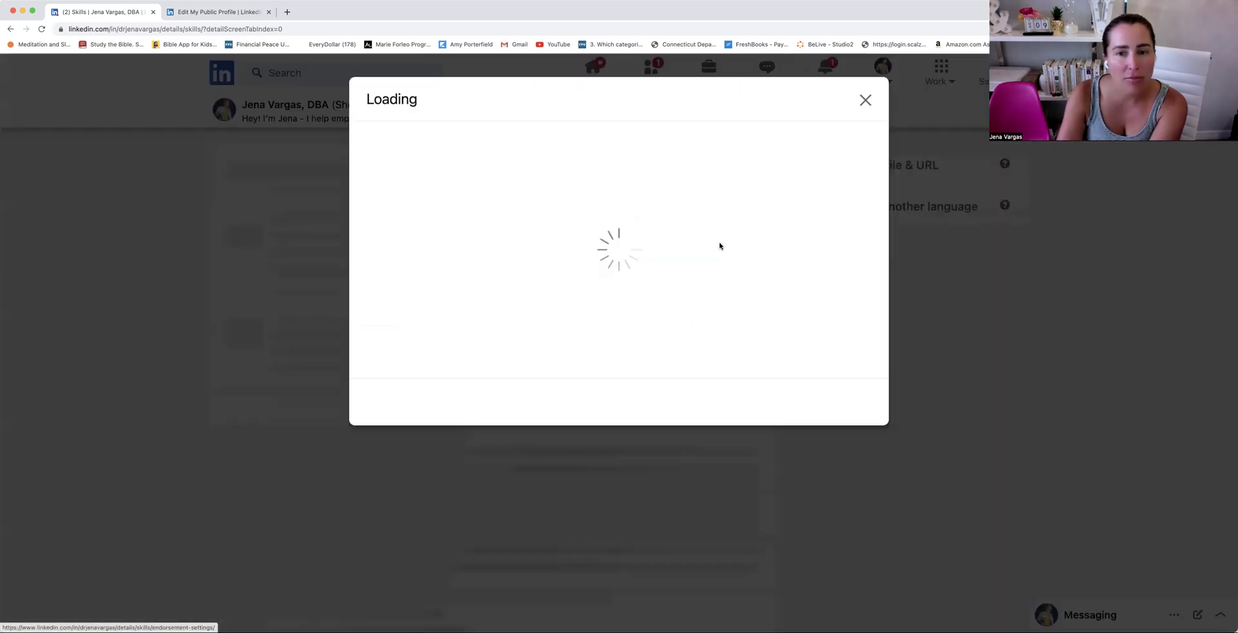
left_click(866, 100)
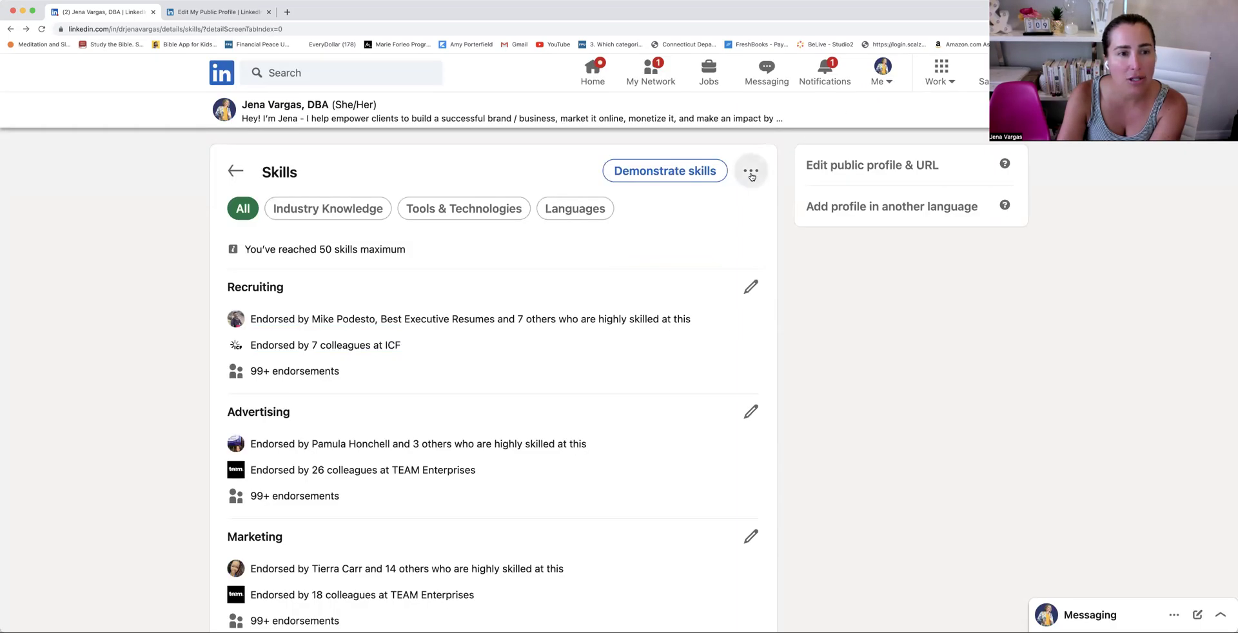
left_click(751, 176)
Drag Business Strategy to the top of the Reorder skills list, above Recruiting
left_click(709, 207)
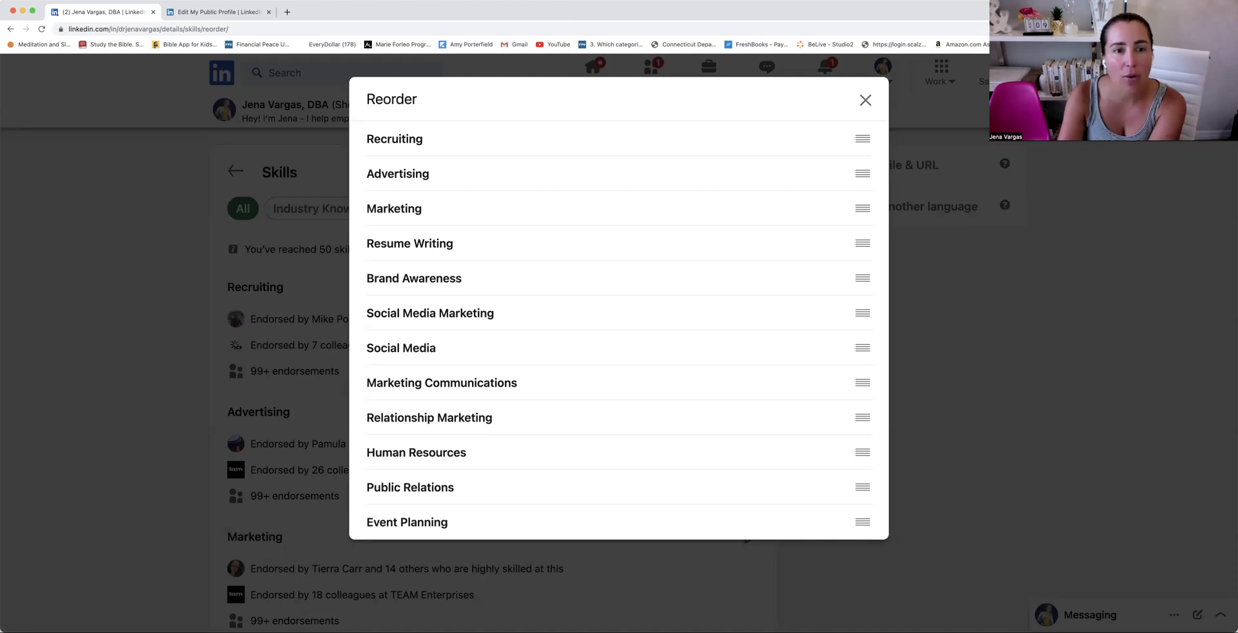
scroll(657, 294, "down", 1)
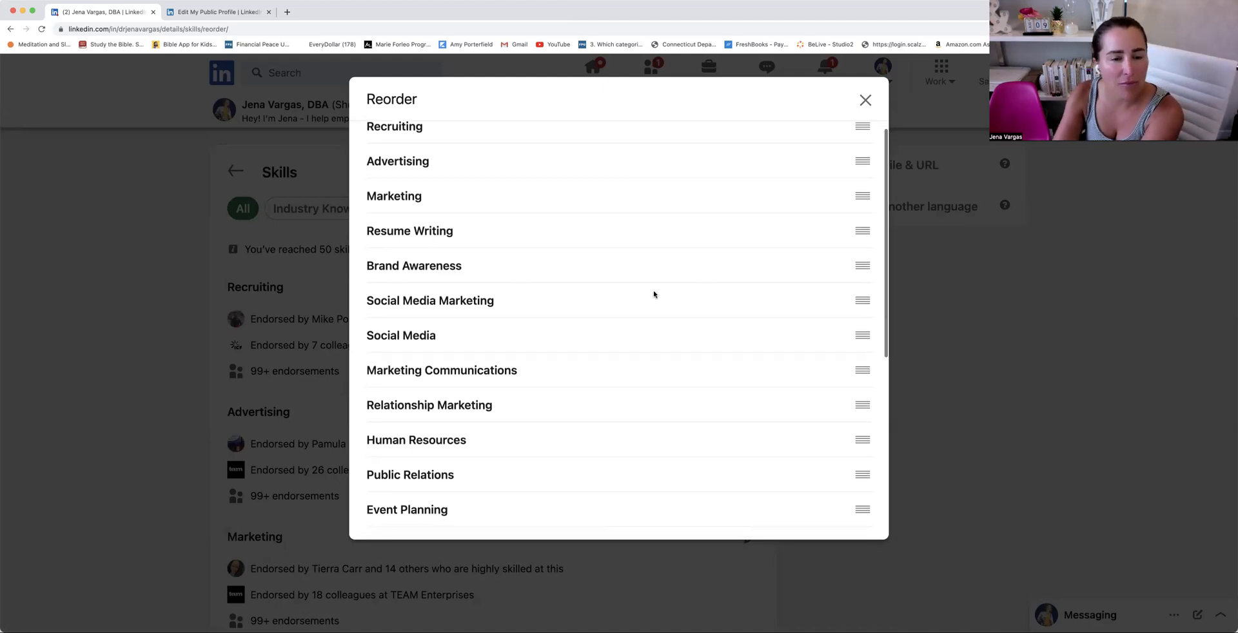
scroll(444, 281, "down", 3)
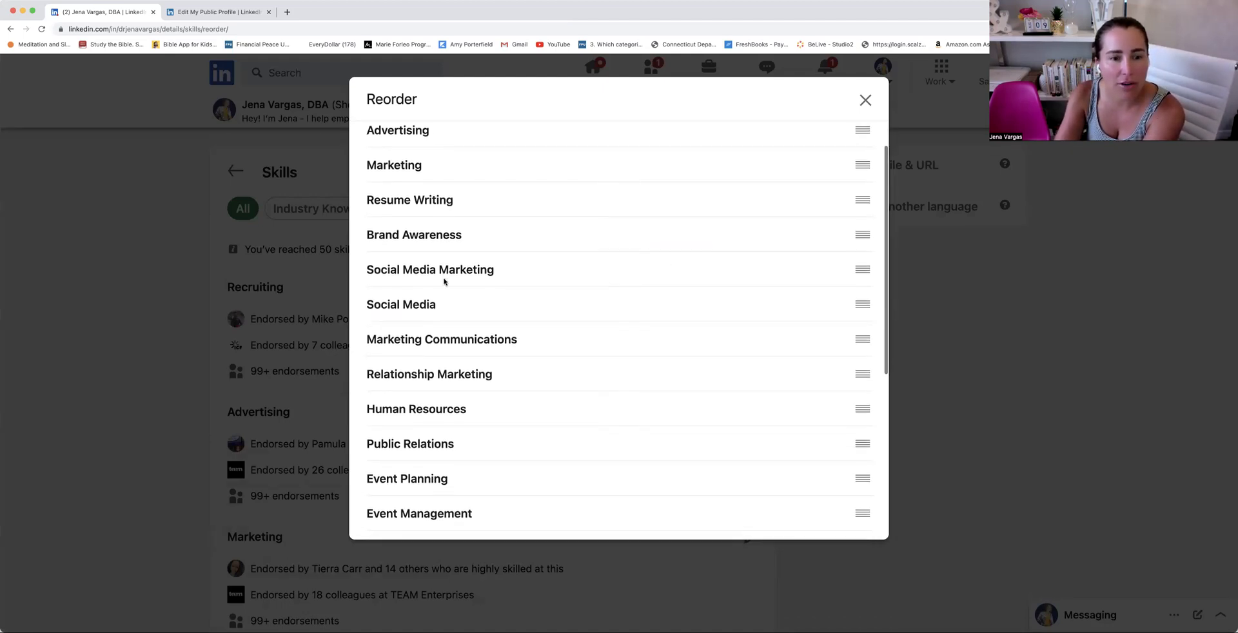
scroll(444, 282, "down", 9)
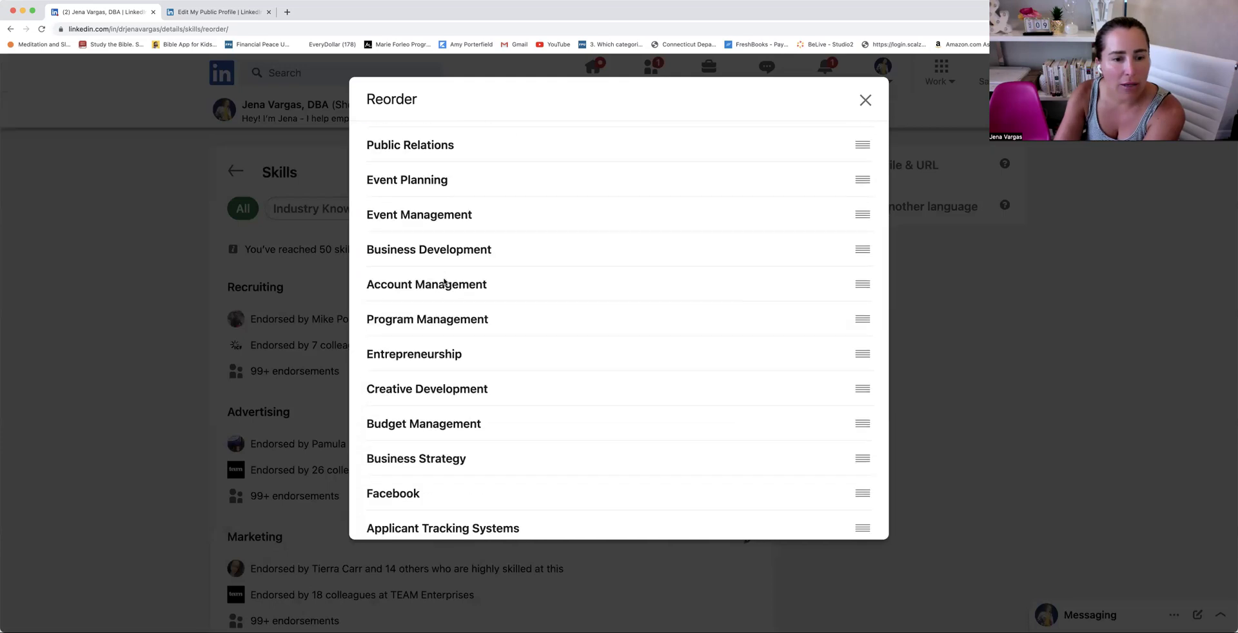
scroll(444, 282, "down", 3)
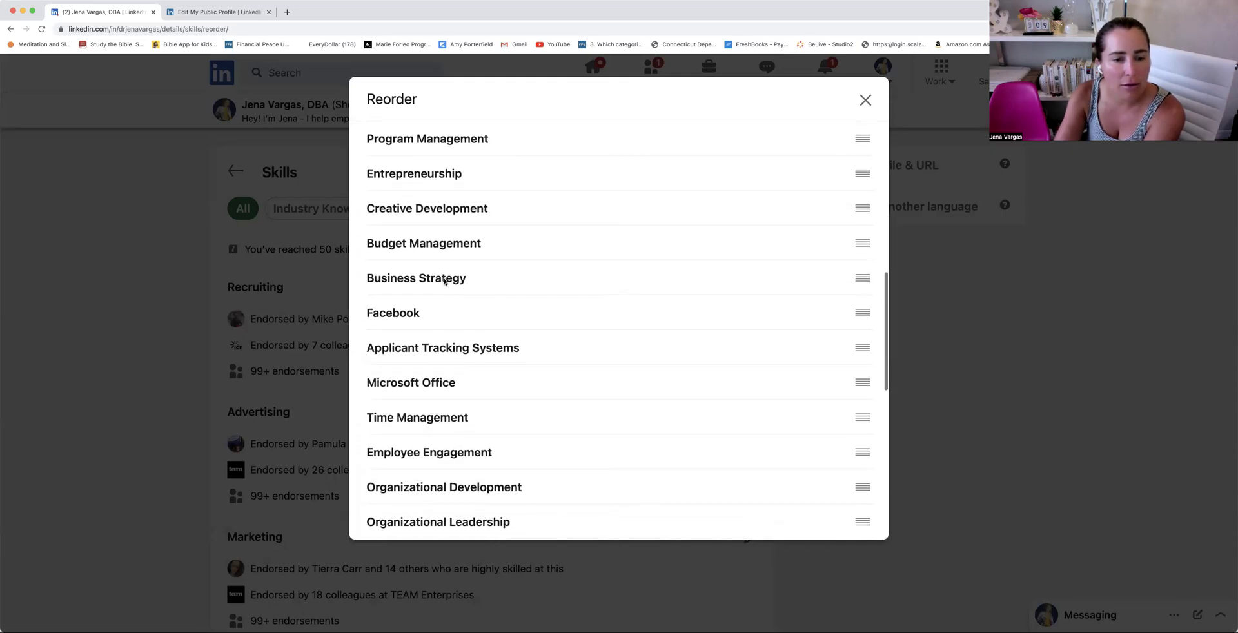
scroll(445, 282, "down", 1)
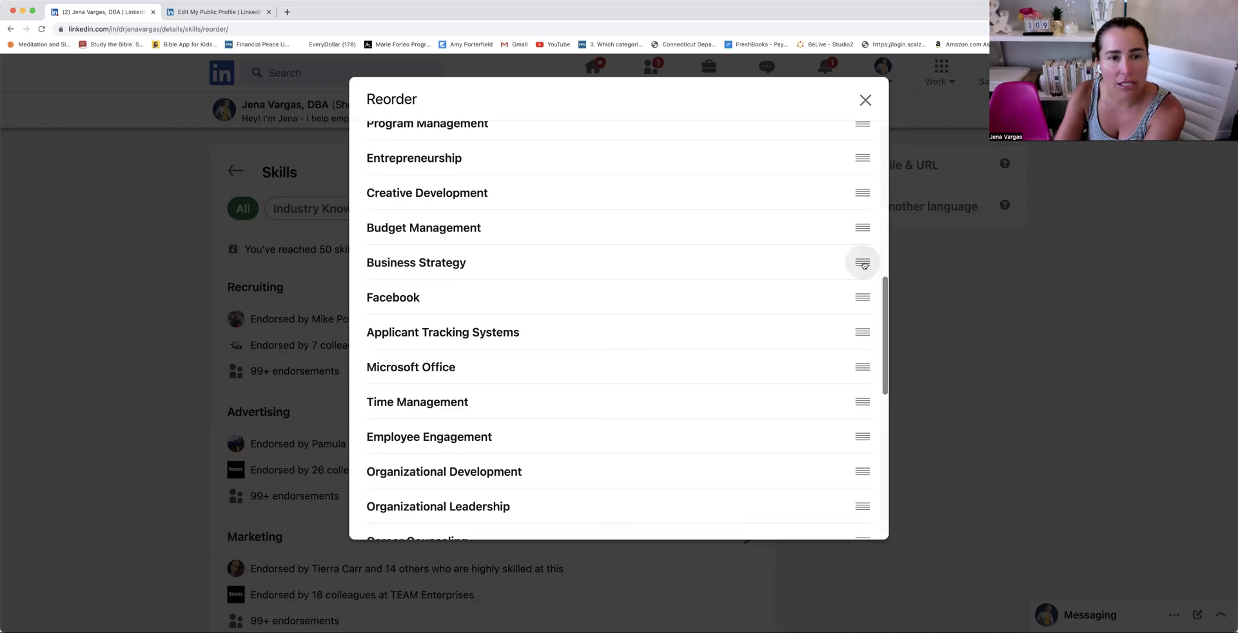
left_click_drag(864, 265, 879, 126)
left_click_drag(879, 124, 866, 165)
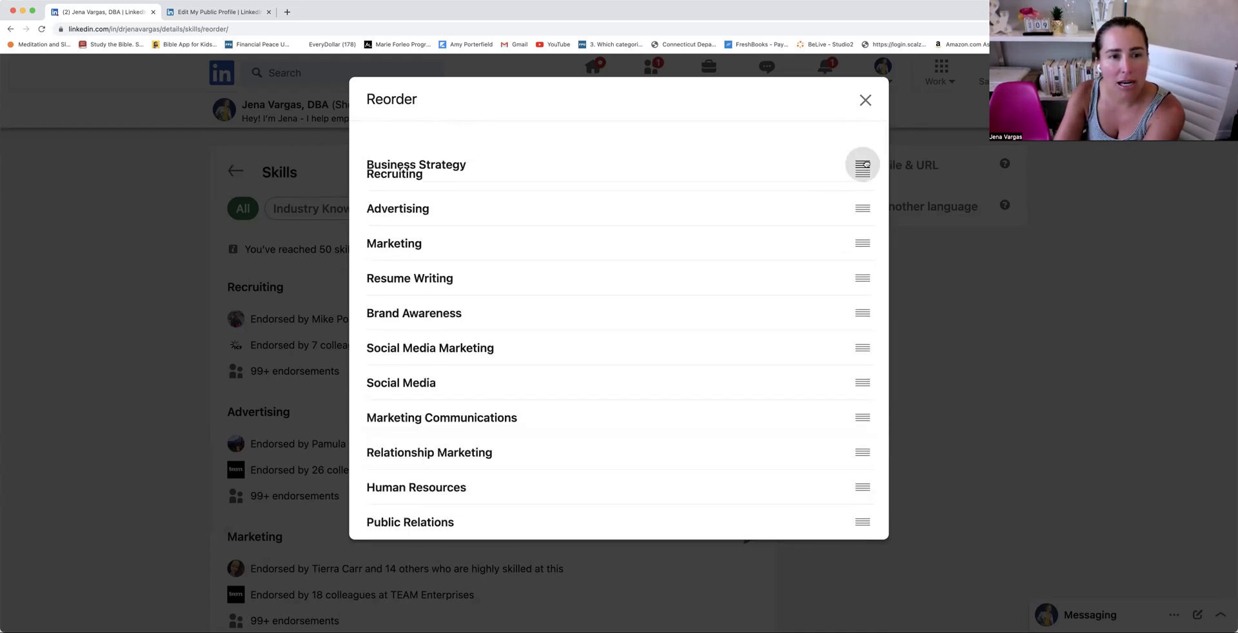
Scroll through the reordered skills to verify the order, then close the Reorder dialog
scroll(813, 339, "down", 3)
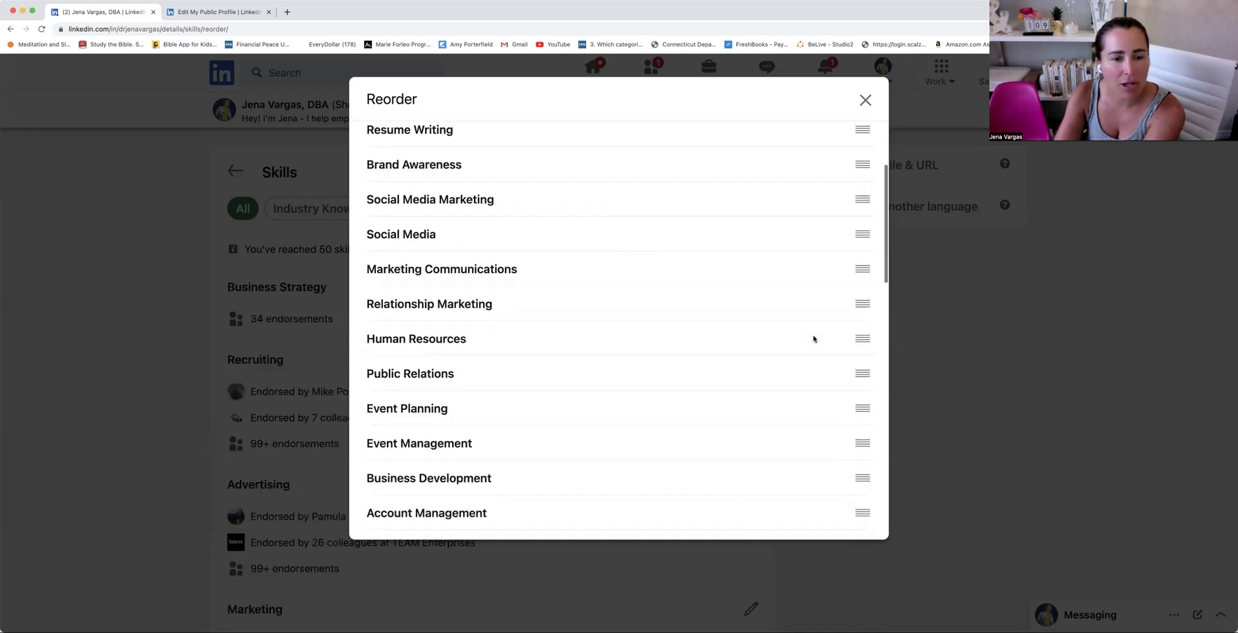
scroll(813, 339, "down", 10)
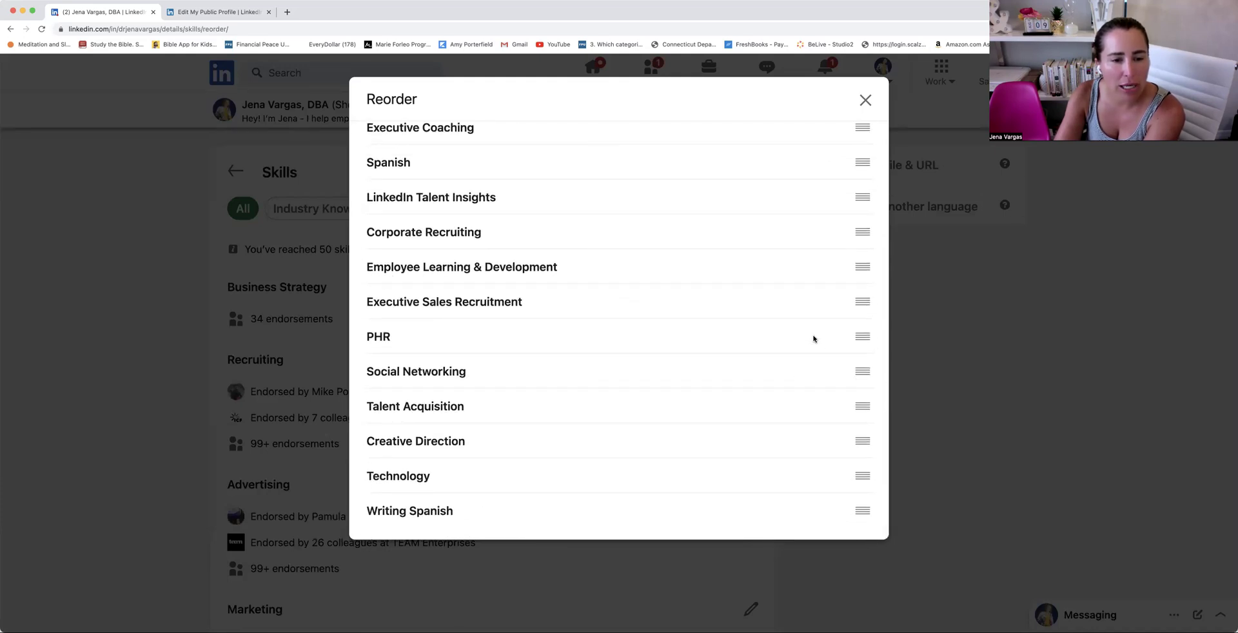
scroll(708, 311, "up", 5)
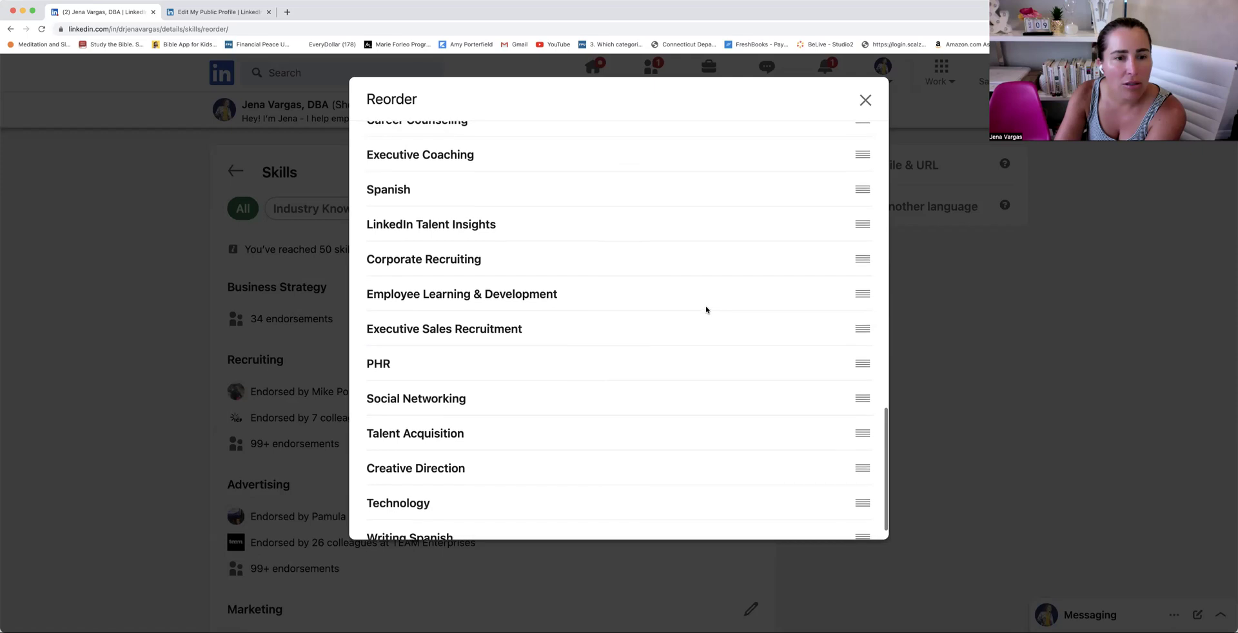
scroll(706, 310, "up", 8)
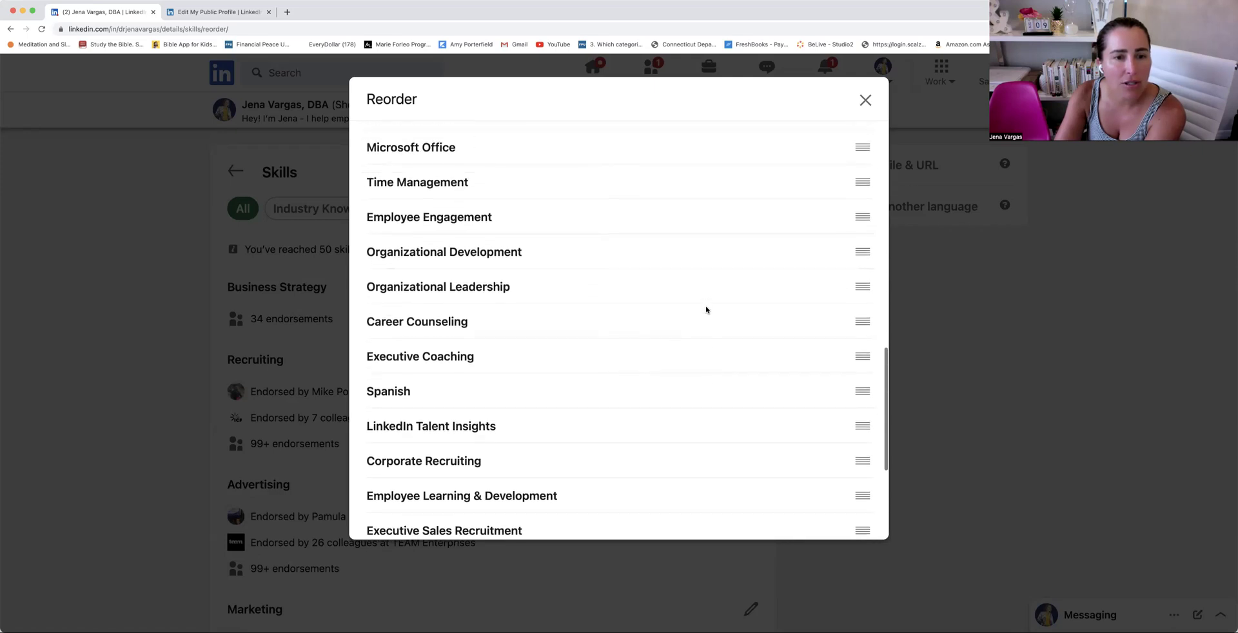
scroll(706, 310, "up", 7)
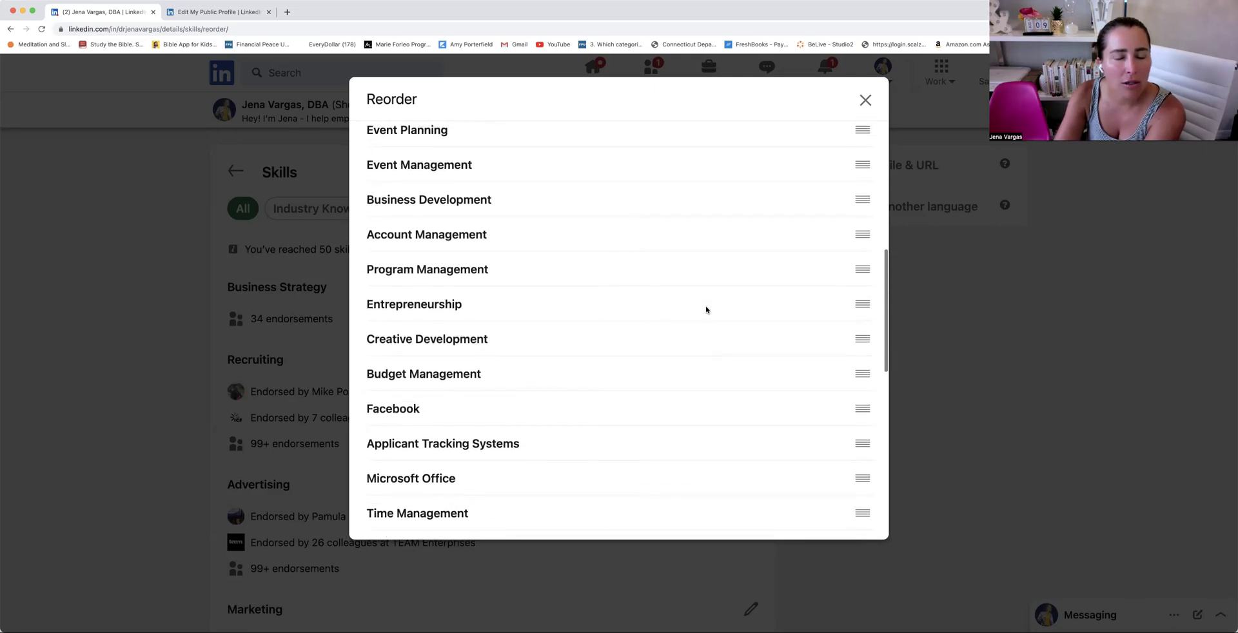
scroll(706, 311, "up", 10)
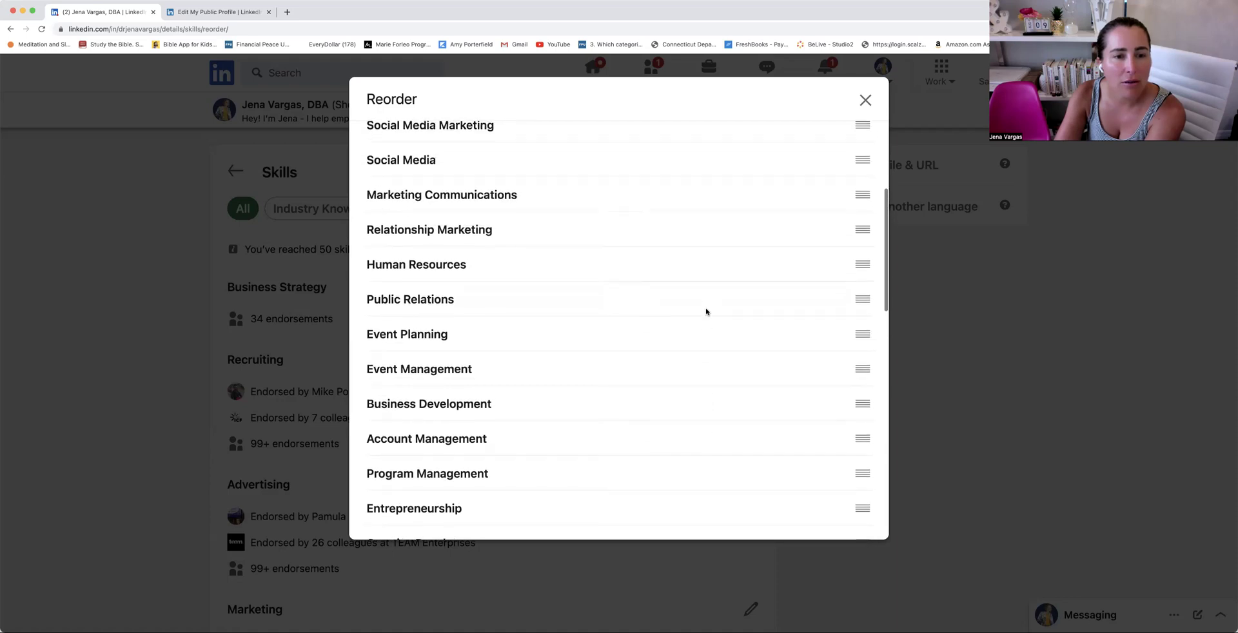
scroll(707, 311, "up", 1)
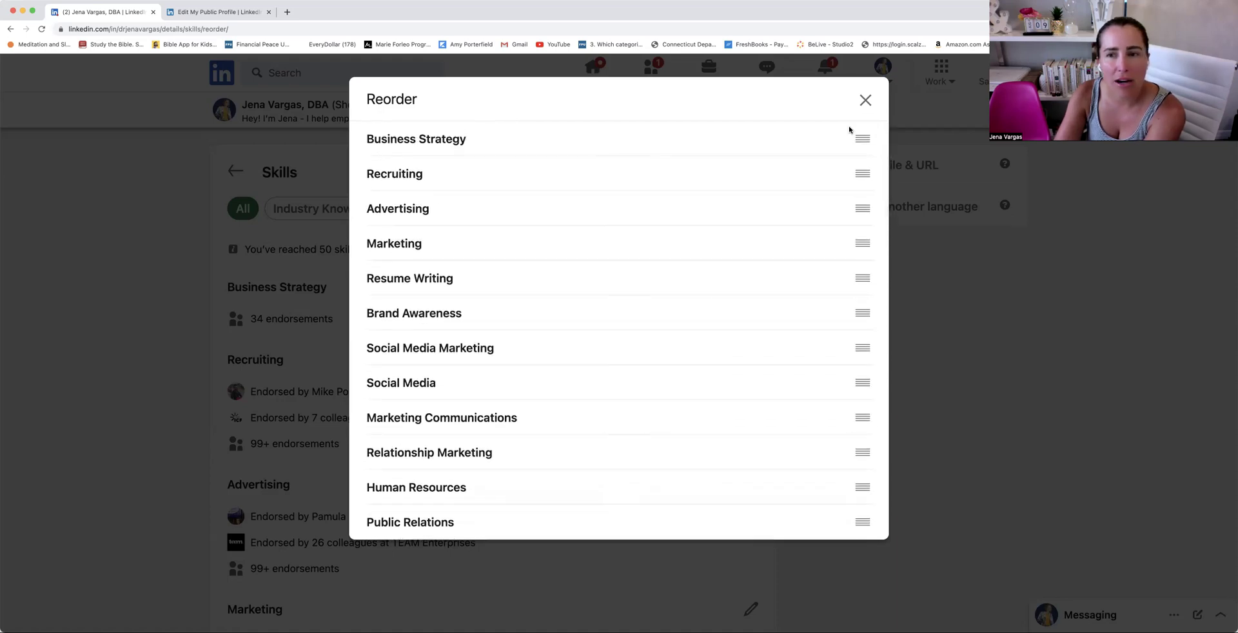
left_click(866, 100)
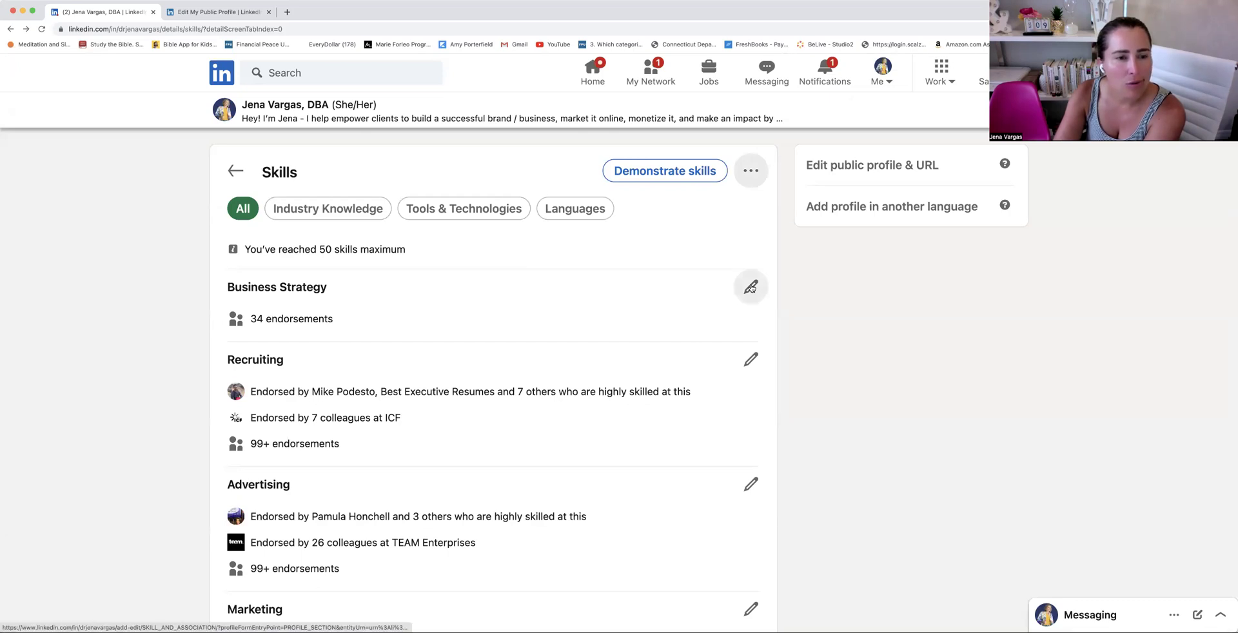
Go back to the profile, glance at Demonstrate skills, then scroll to Skills led by Business Strategy
scroll(751, 288, "down", 1)
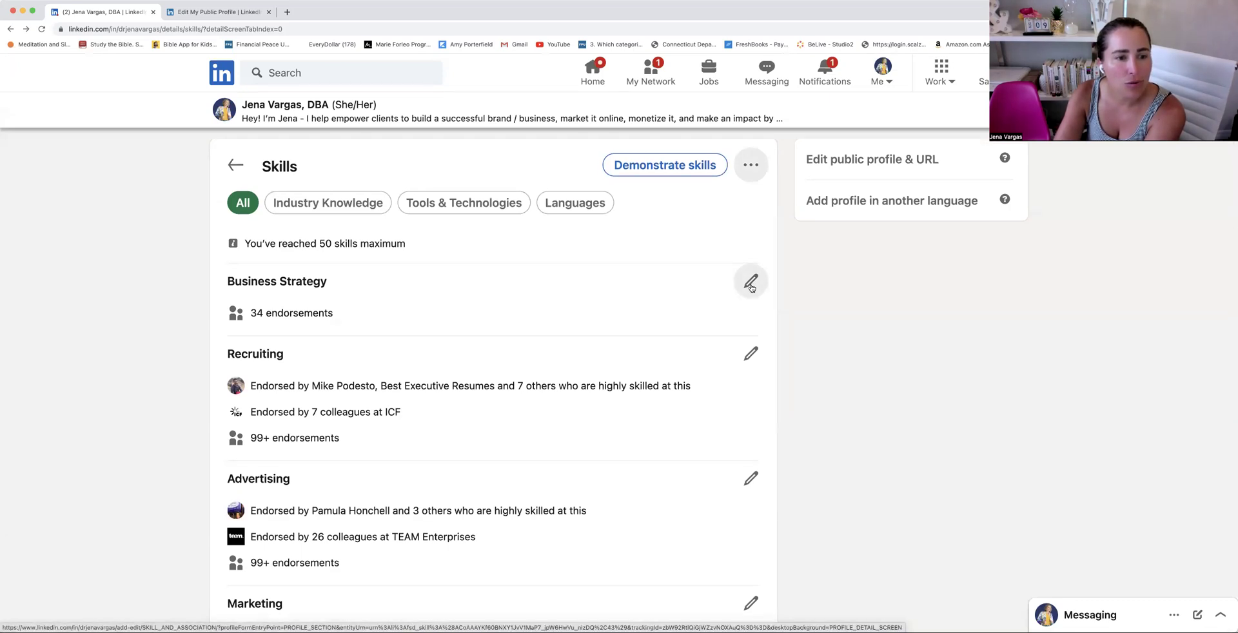
left_click(235, 162)
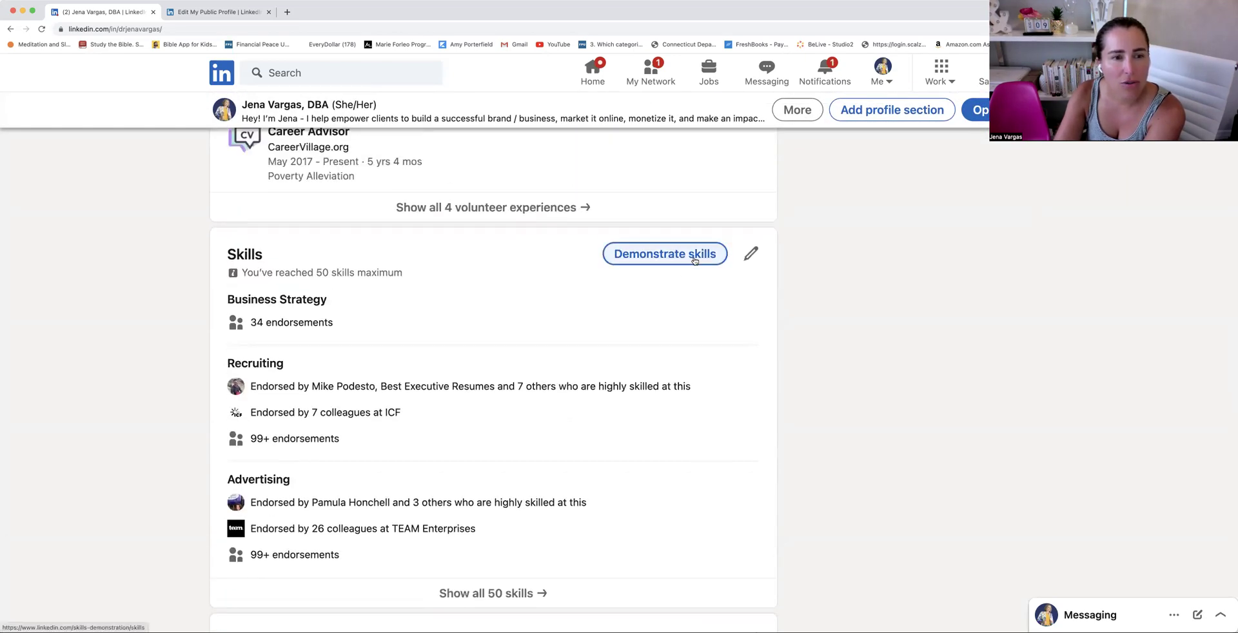
left_click(694, 259)
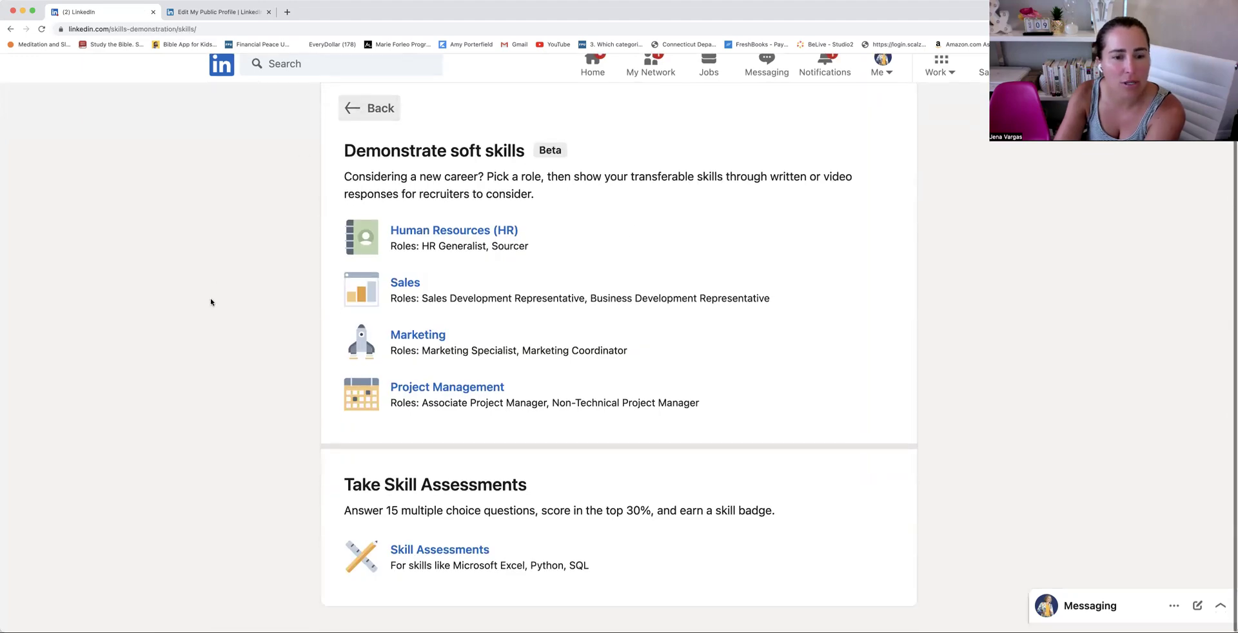
left_click(385, 155)
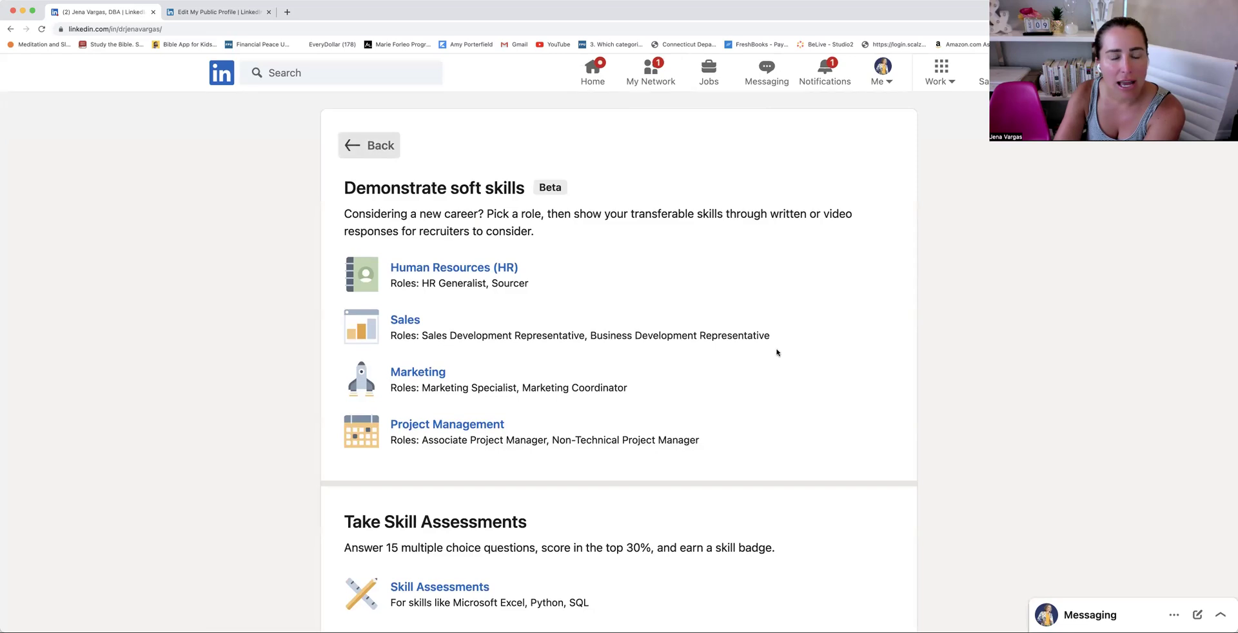
scroll(777, 348, "down", 2)
scroll(776, 353, "down", 20)
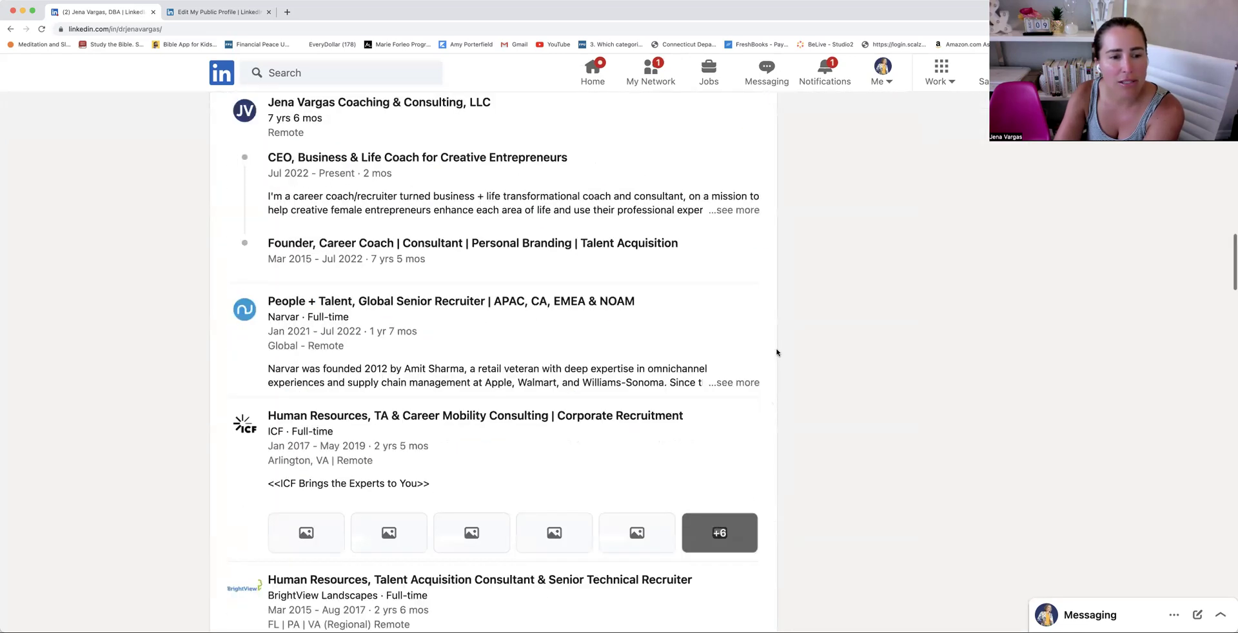
scroll(777, 353, "down", 15)
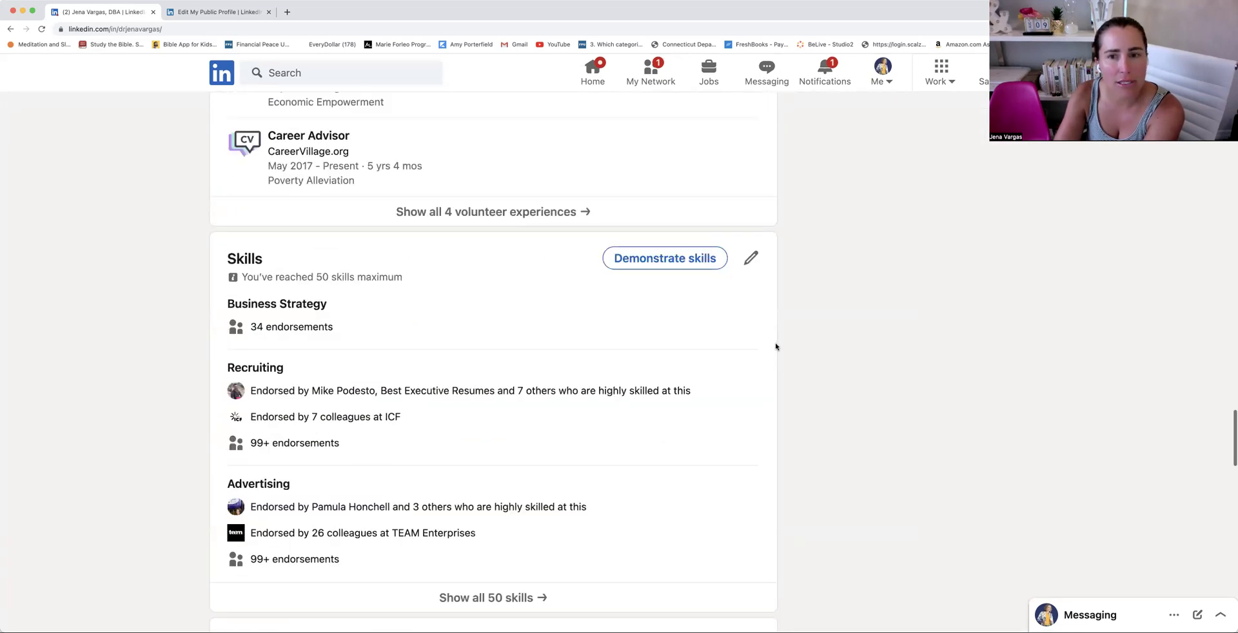
Open the full Skills page and scroll through all 50 skills with their endorsement counts
left_click(751, 160)
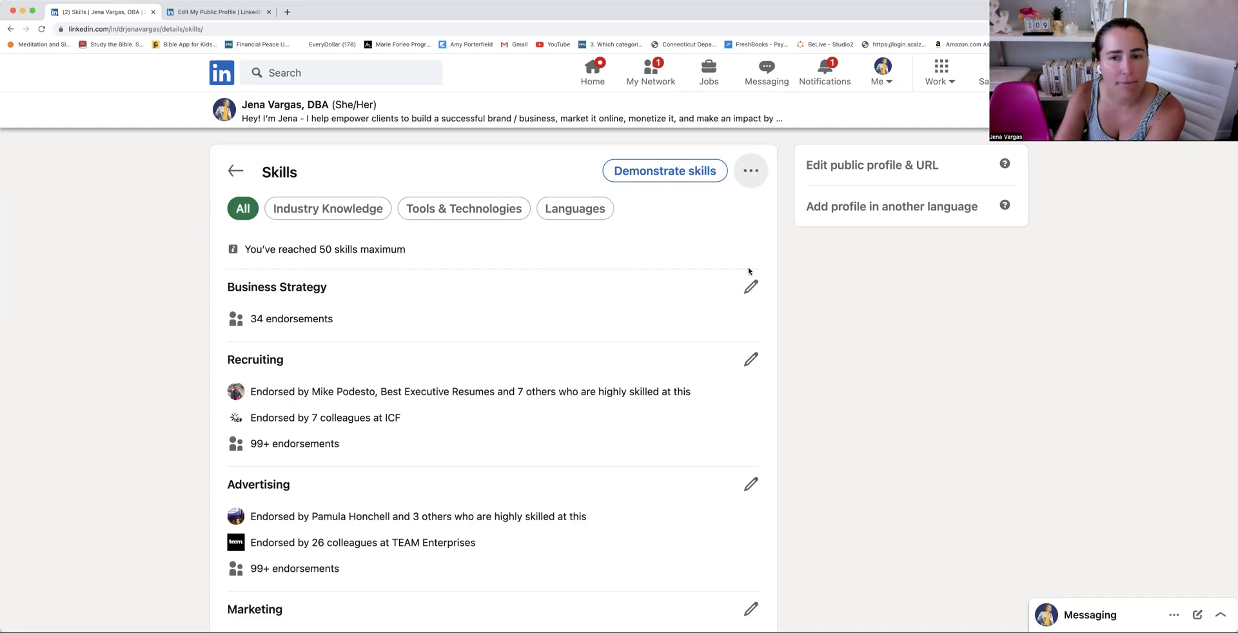
scroll(749, 271, "down", 2)
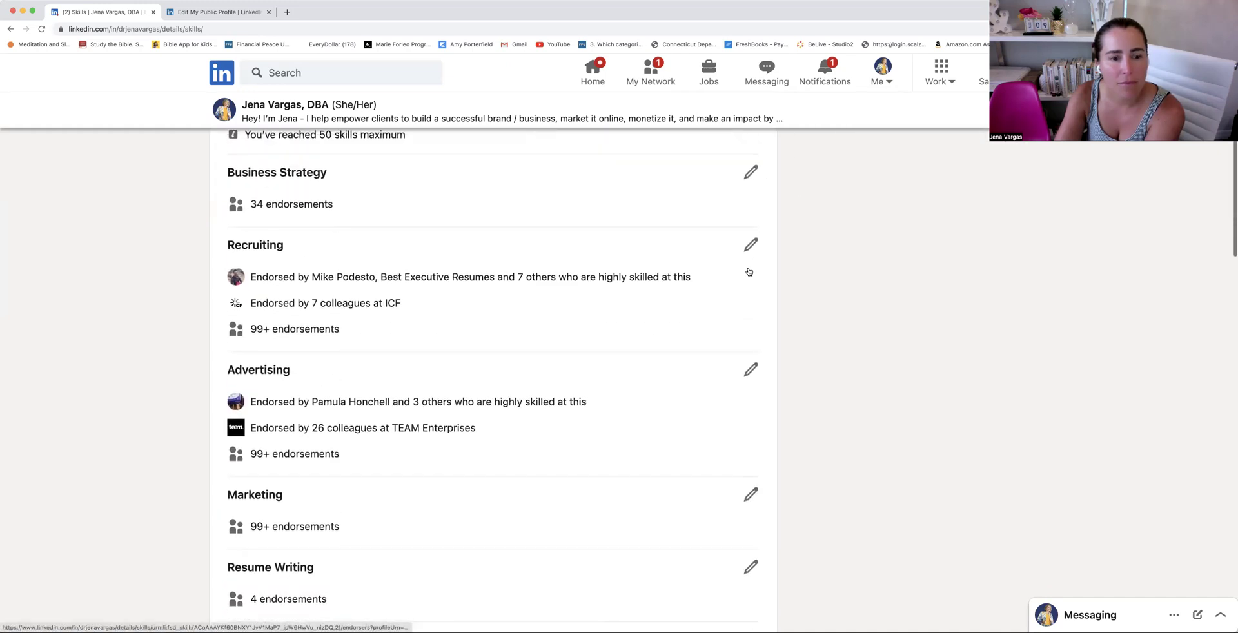
scroll(749, 271, "down", 12)
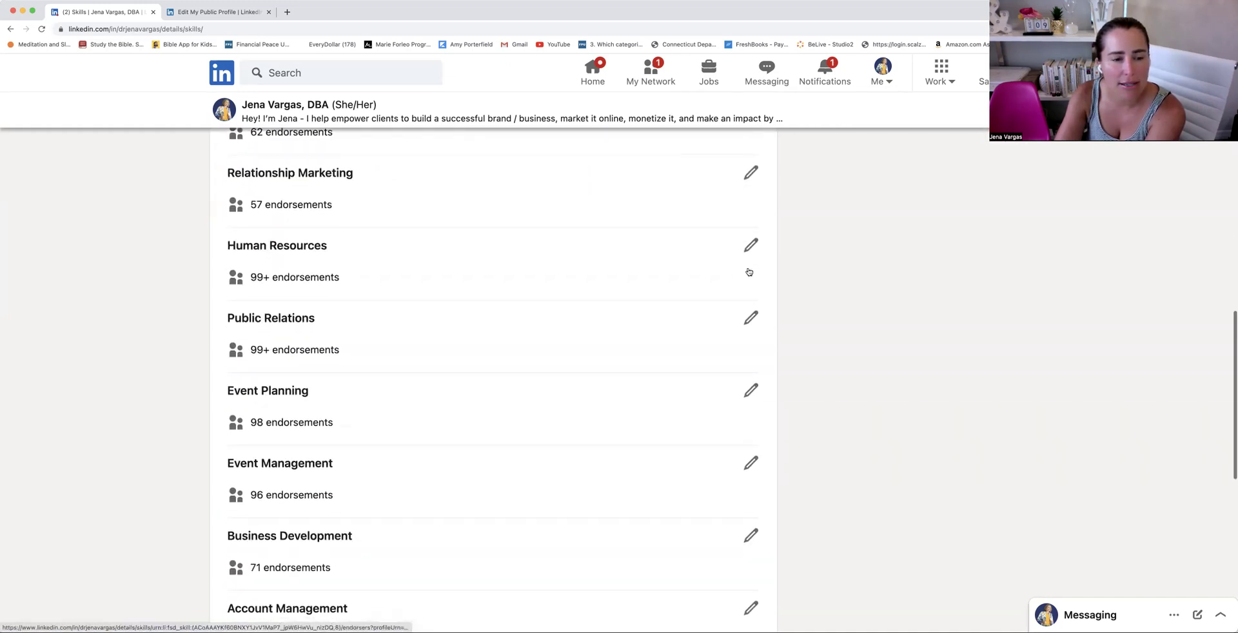
scroll(749, 272, "down", 6)
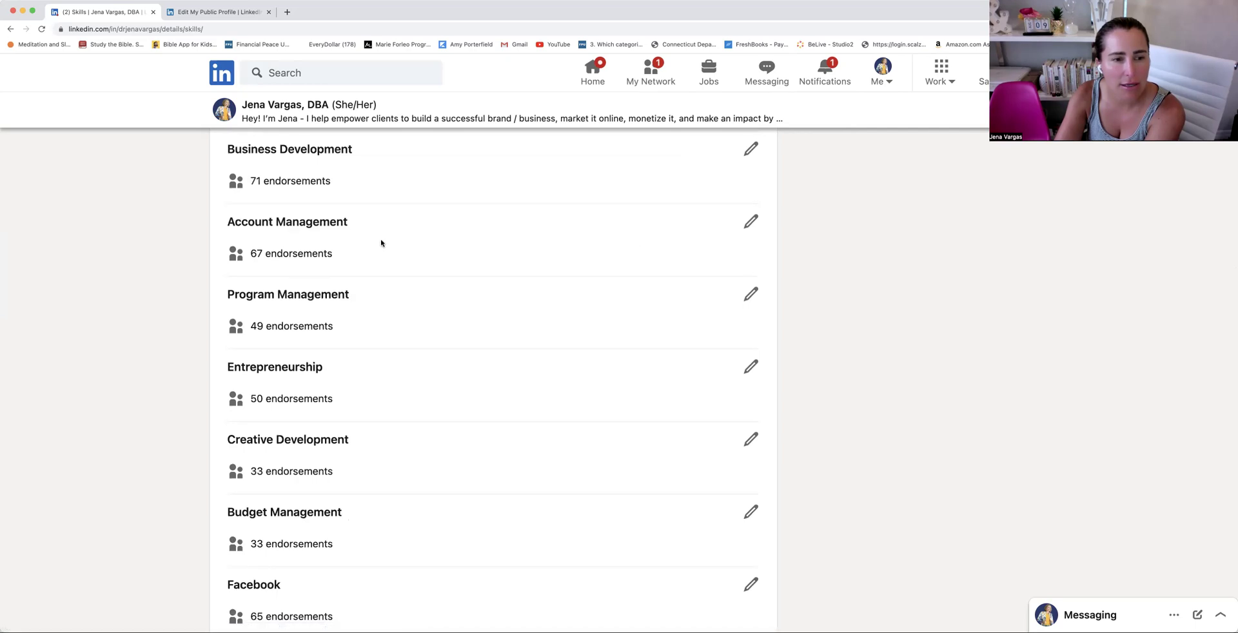
scroll(306, 298, "down", 20)
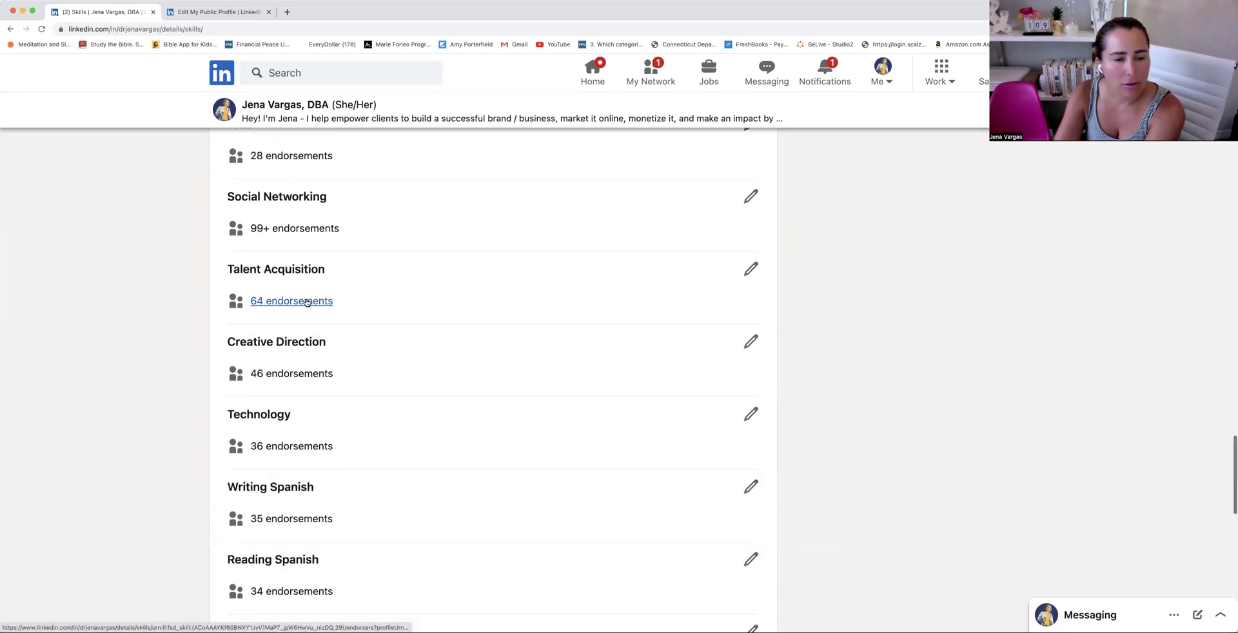
scroll(307, 302, "up", 2)
scroll(307, 302, "up", 20)
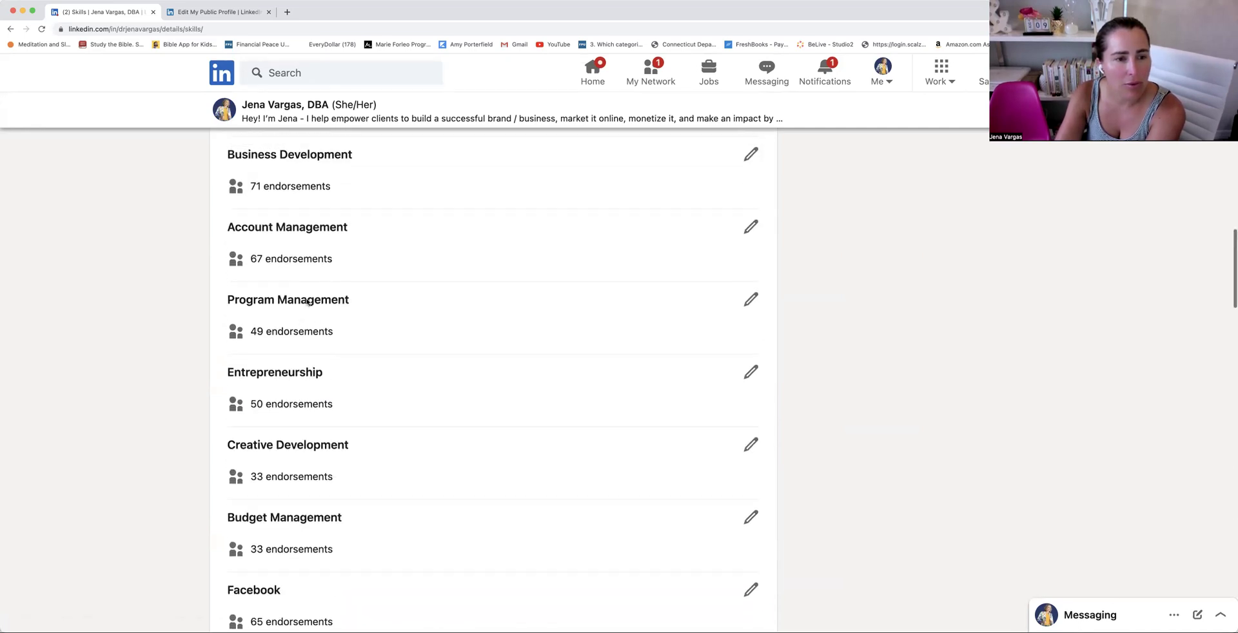
scroll(307, 303, "down", 7)
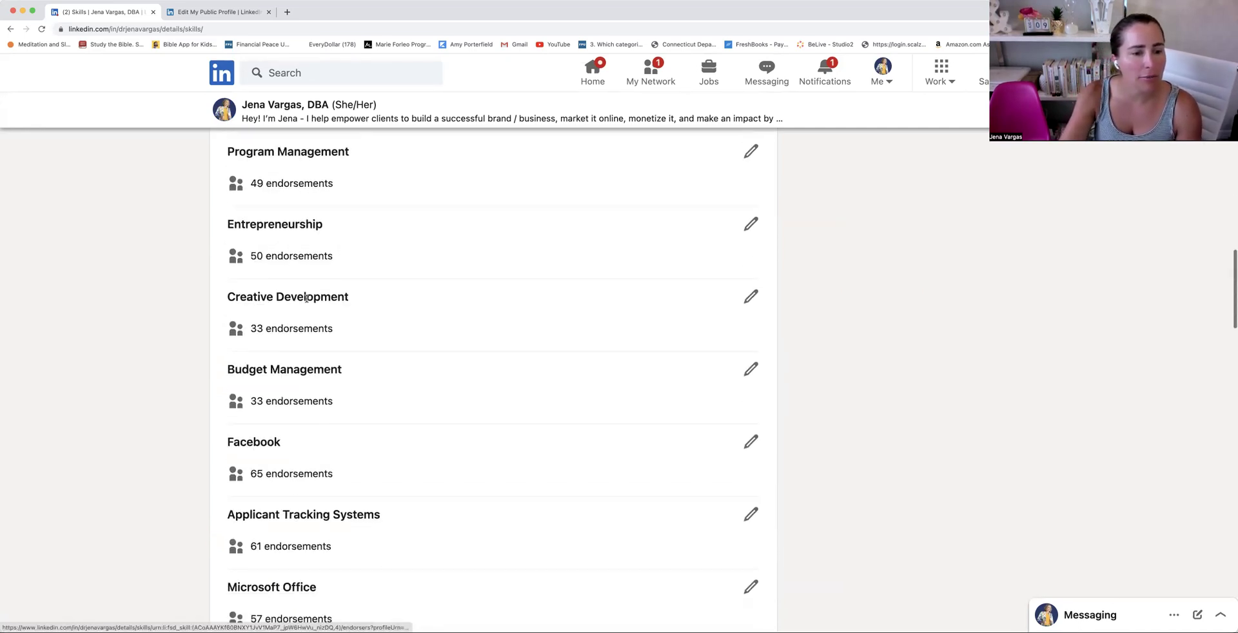
scroll(307, 303, "up", 1)
scroll(307, 303, "up", 9)
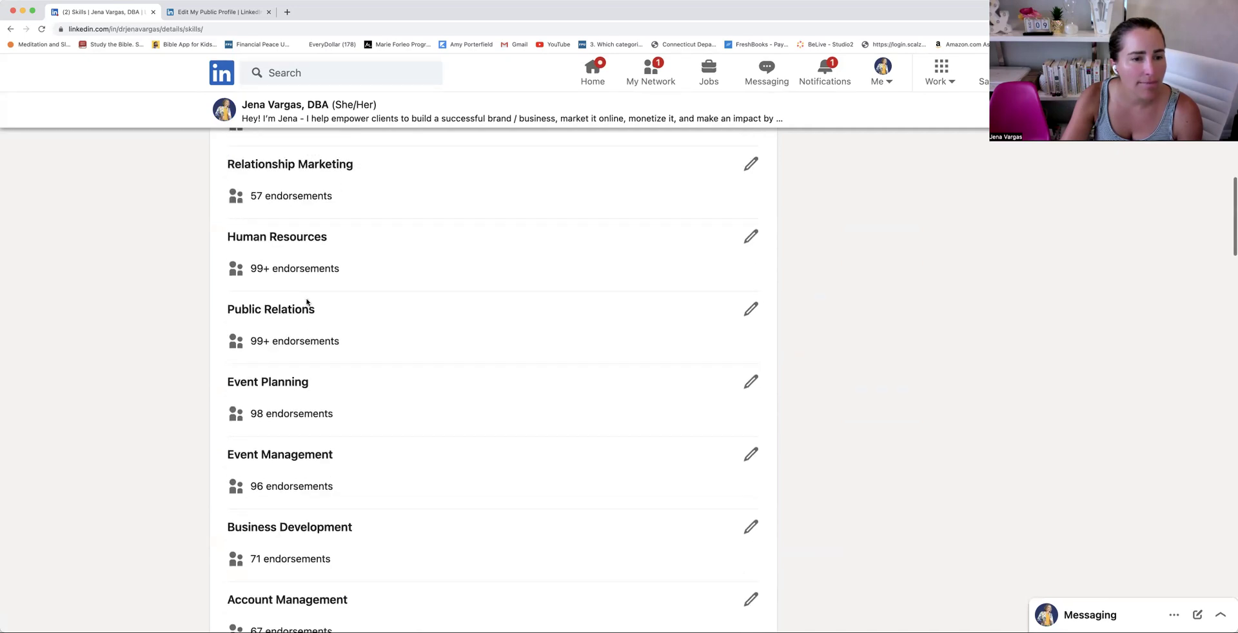
scroll(307, 302, "up", 4)
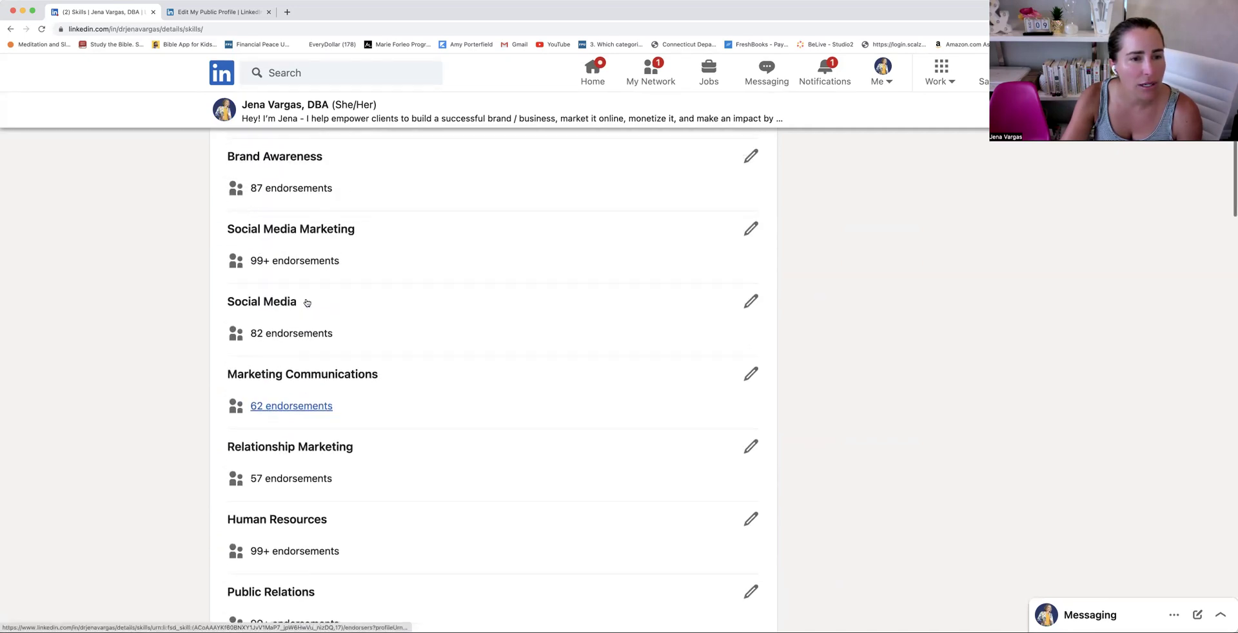
Open the Brand Awareness skill's edit form, look it over, and close it without saving
left_click(749, 306)
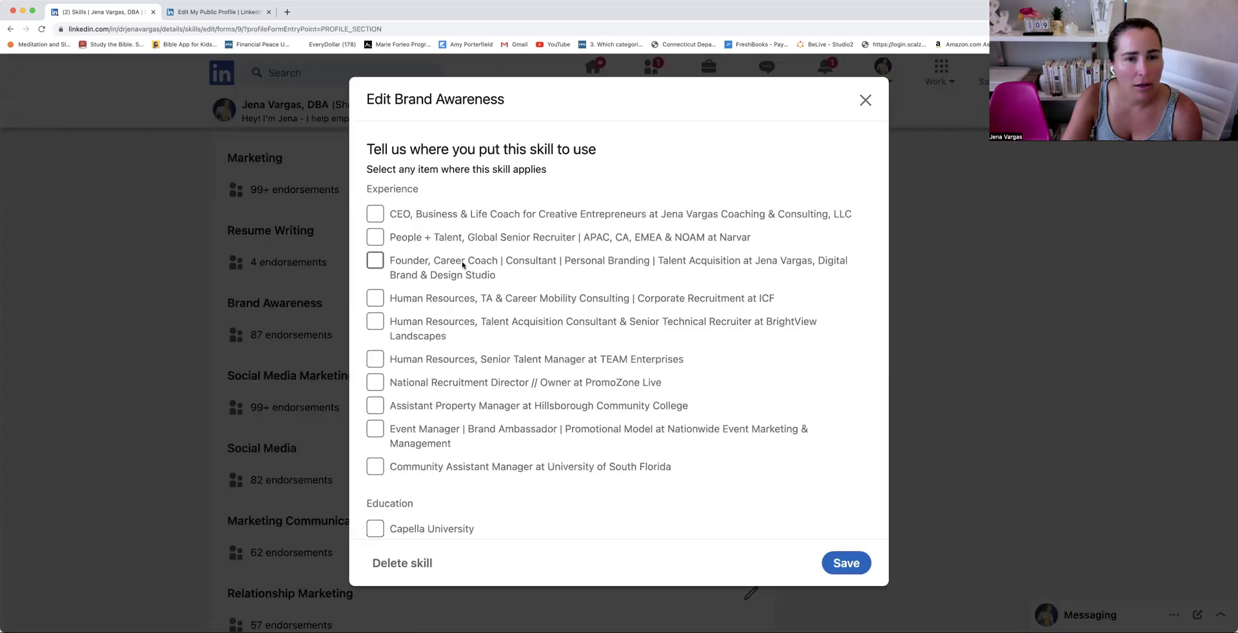
scroll(463, 264, "down", 3)
scroll(463, 265, "down", 5)
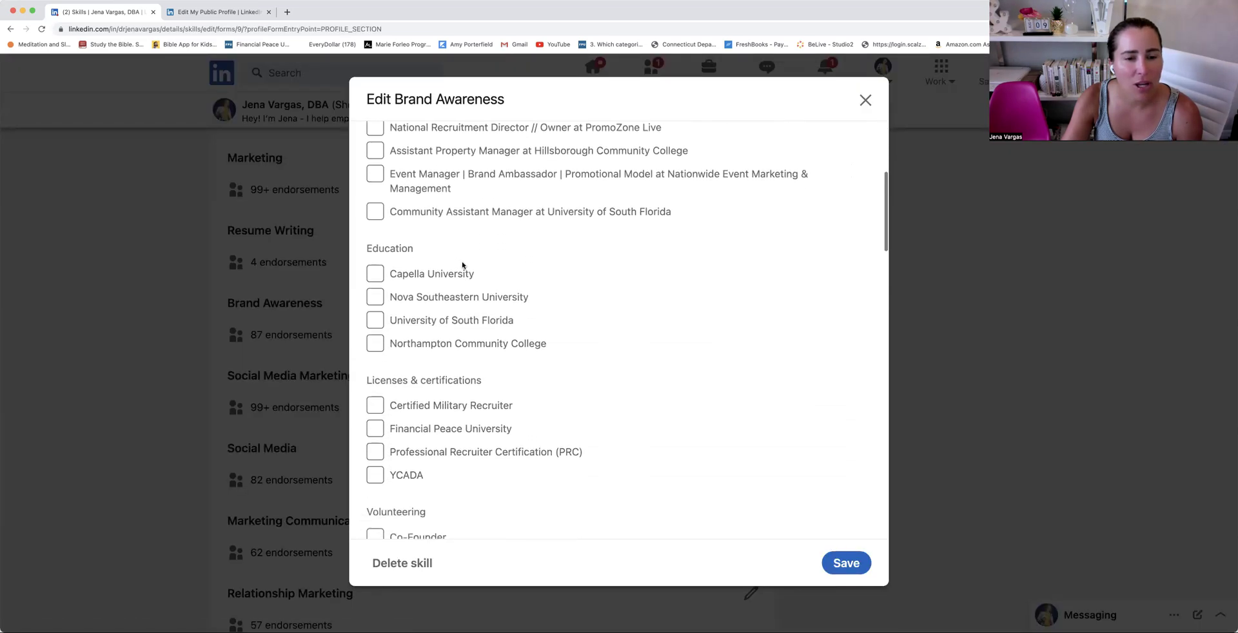
scroll(463, 265, "down", 10)
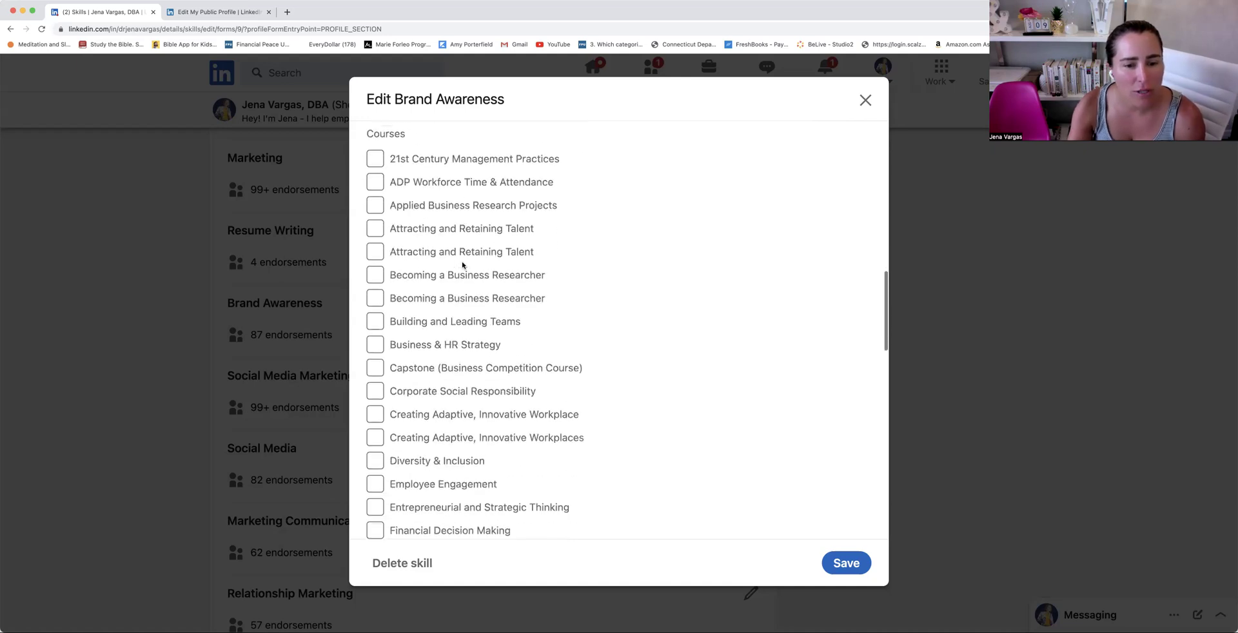
scroll(463, 265, "down", 4)
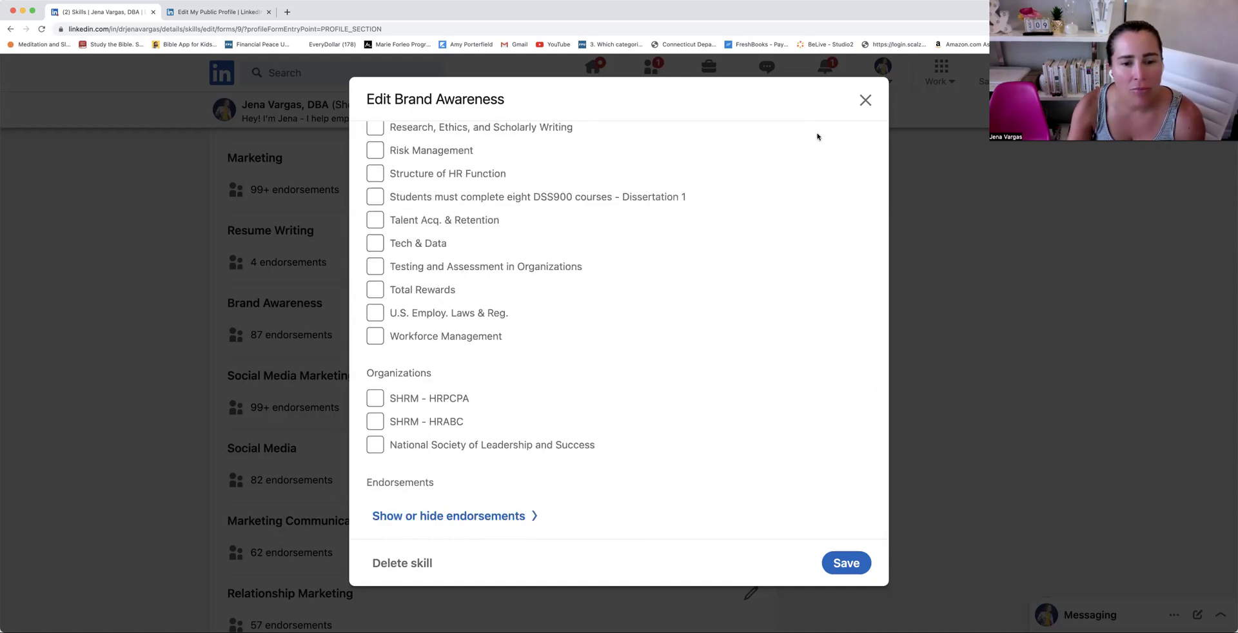
left_click(865, 100)
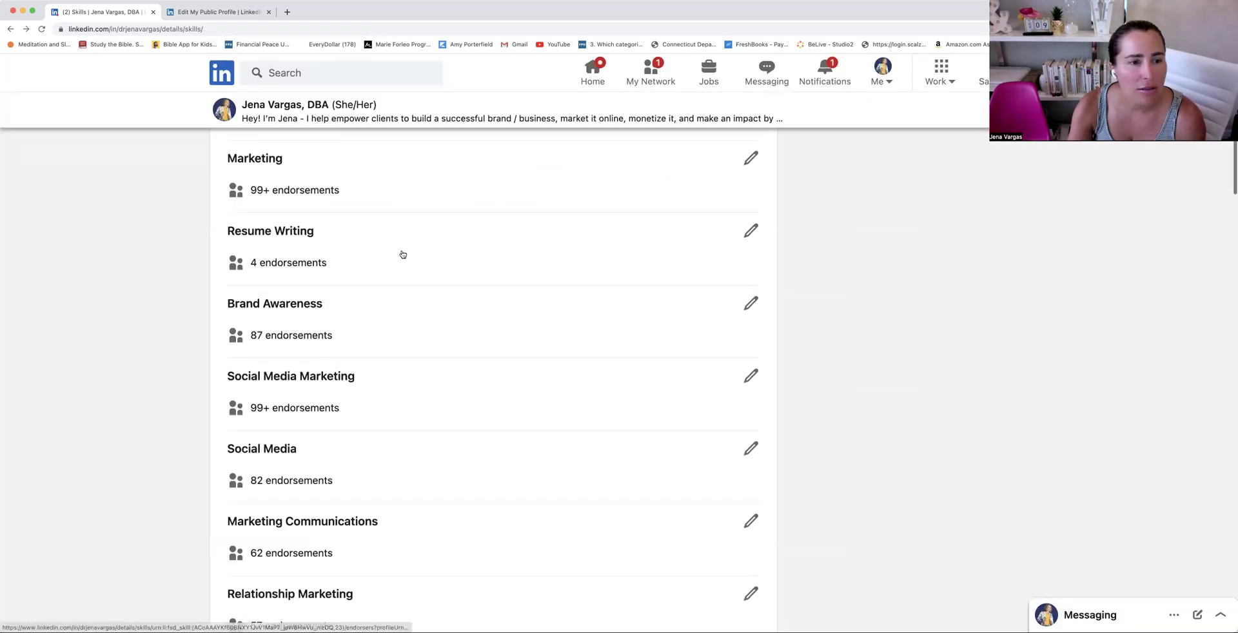
Dismiss the skills options menu unused and scroll the list to confirm Business Strategy is first
scroll(401, 254, "up", 5)
scroll(401, 254, "up", 3)
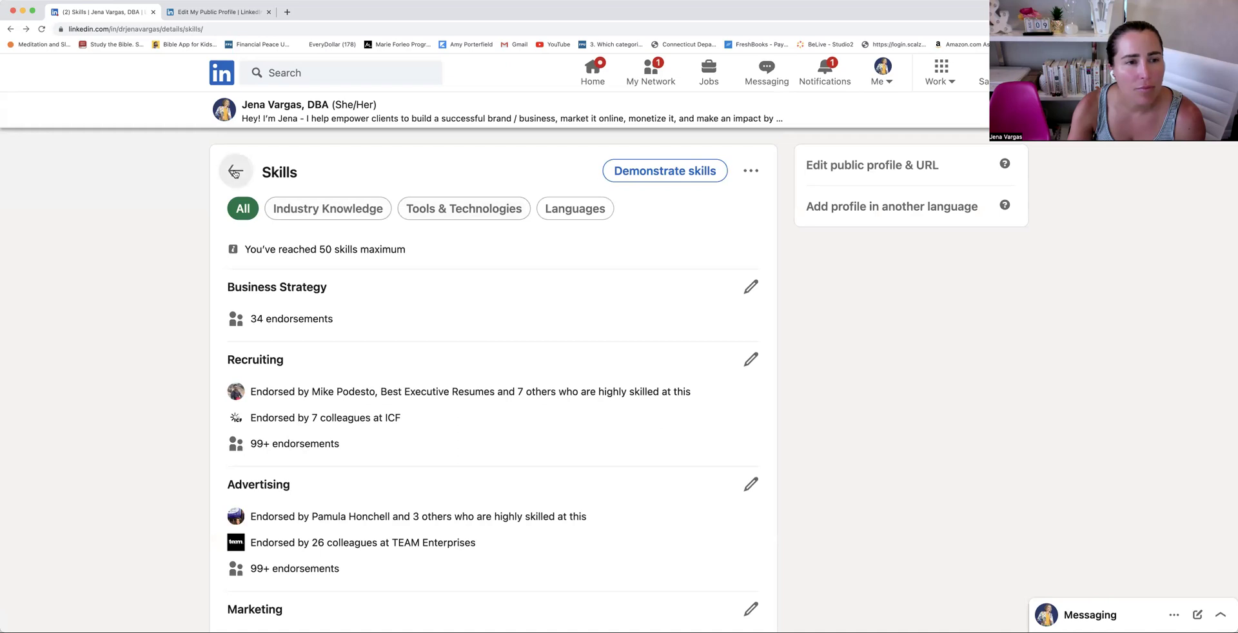
left_click(751, 171)
left_click(865, 315)
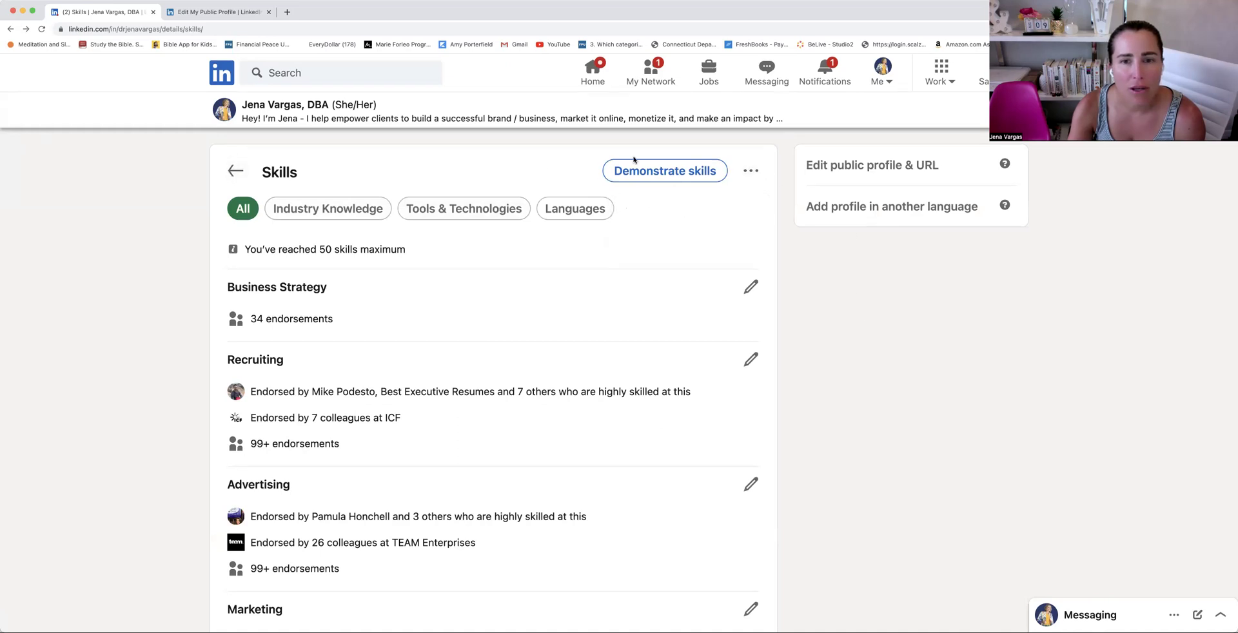
scroll(603, 394, "down", 1)
scroll(603, 395, "down", 2)
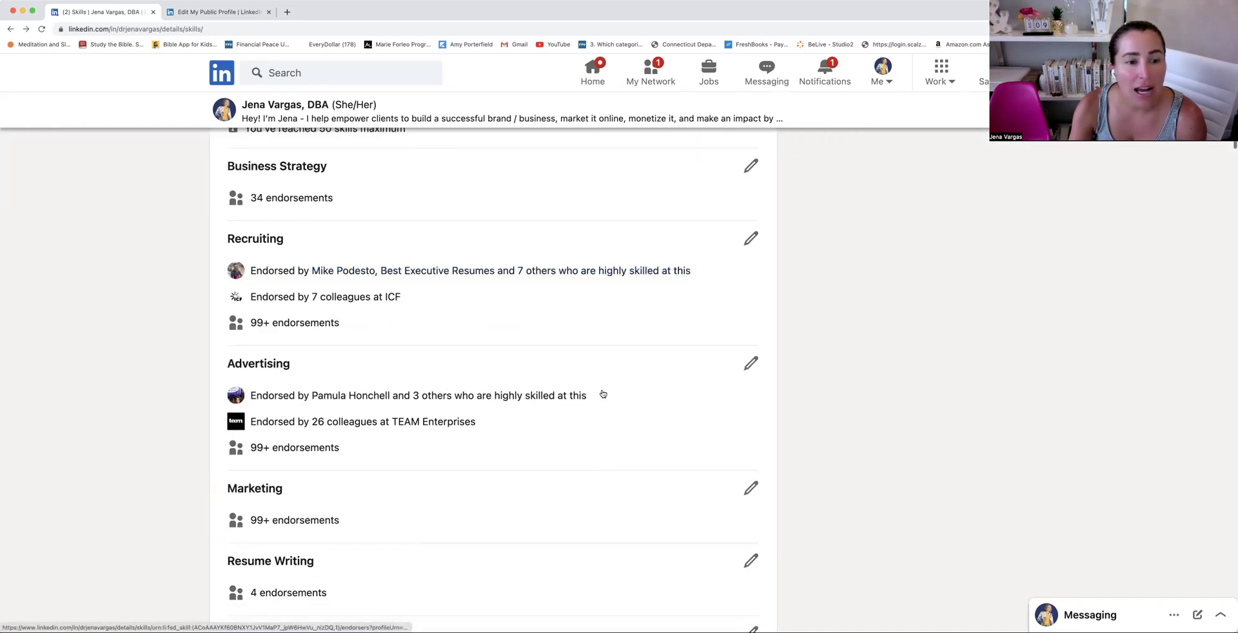
scroll(603, 394, "up", 2)
scroll(603, 394, "down", 1)
scroll(603, 394, "down", 4)
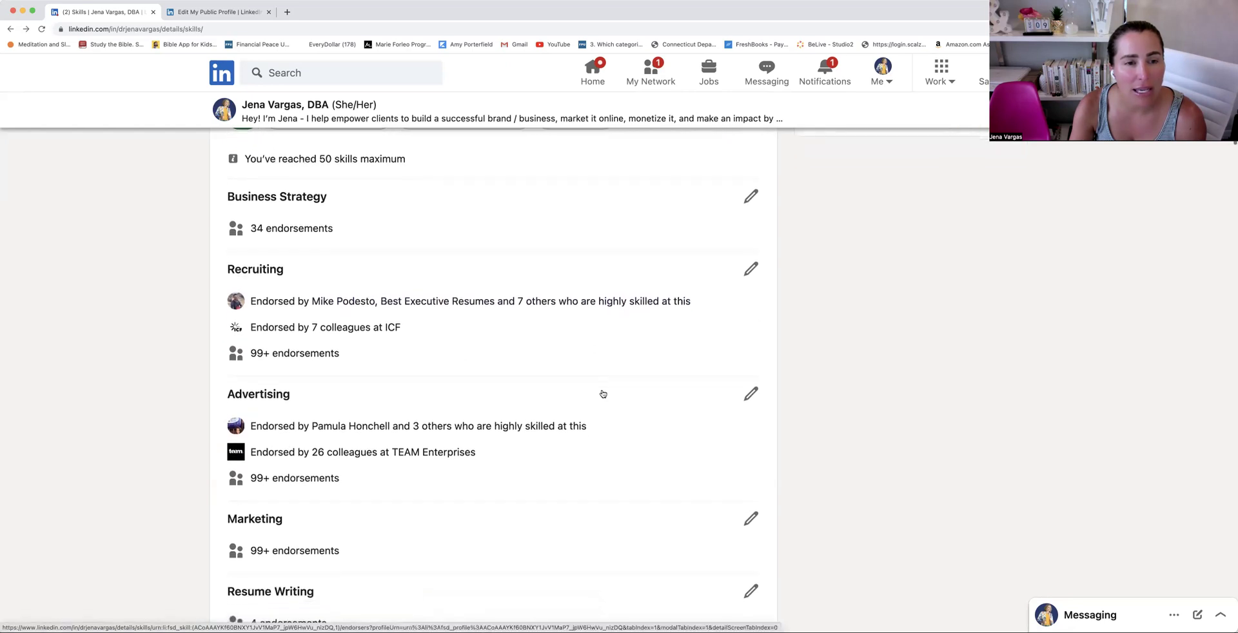
scroll(603, 395, "down", 20)
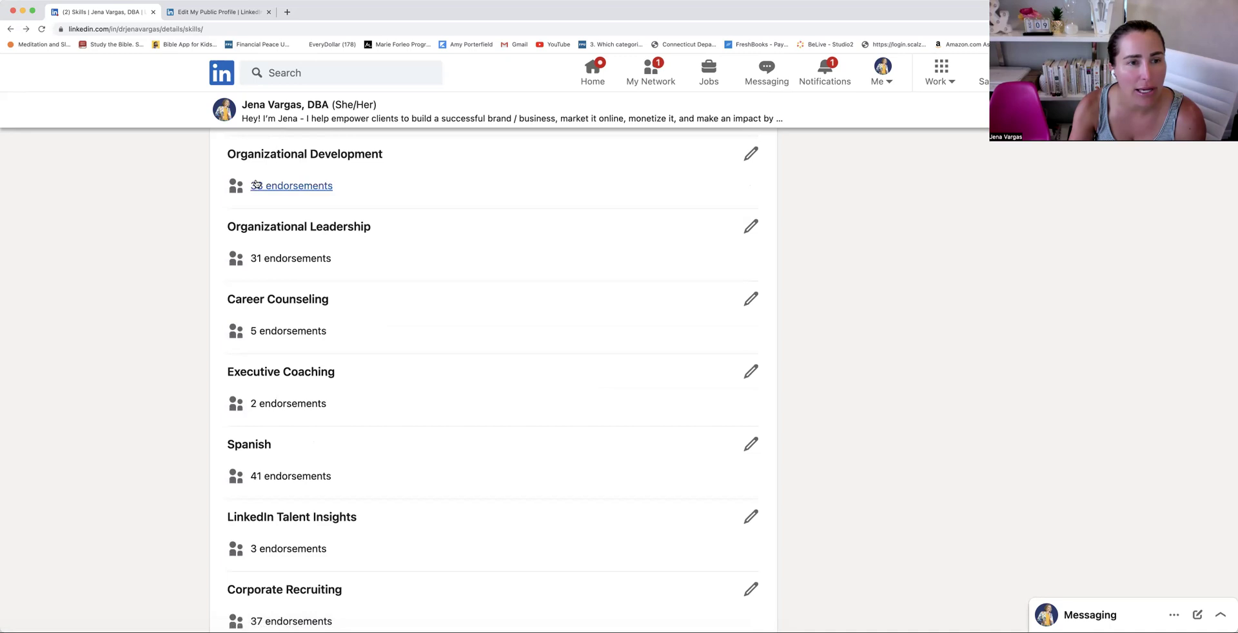
scroll(255, 186, "up", 20)
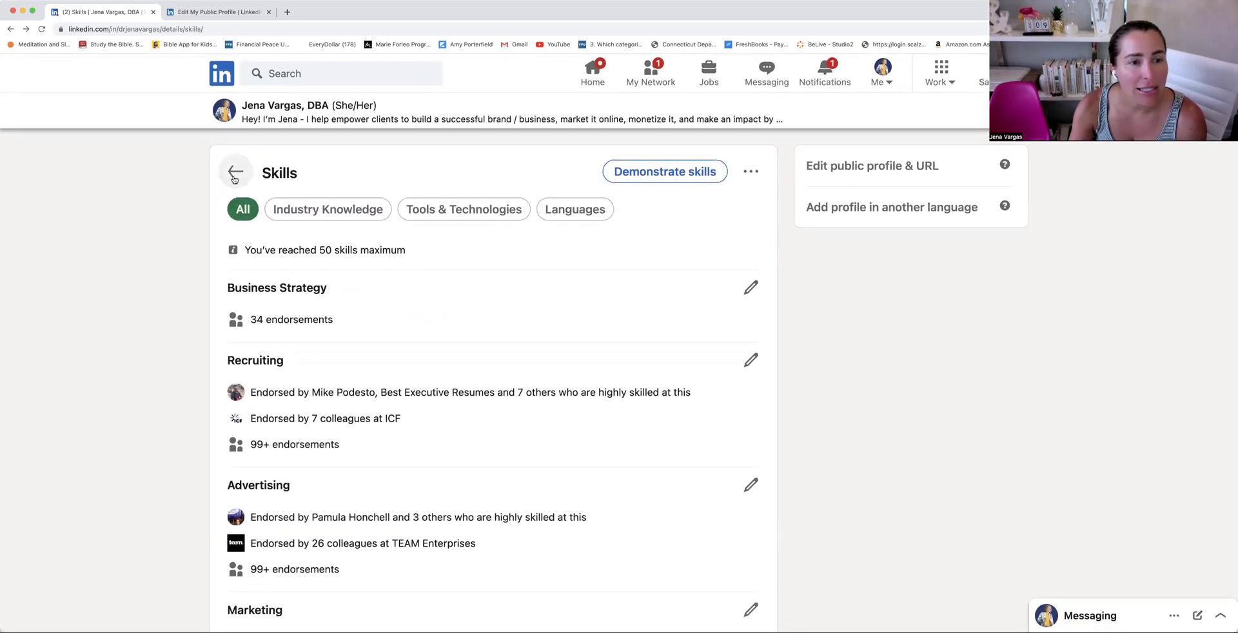
Return to the main profile and scroll down through its 86 recommendations and 50 courses
left_click(234, 176)
scroll(411, 465, "down", 3)
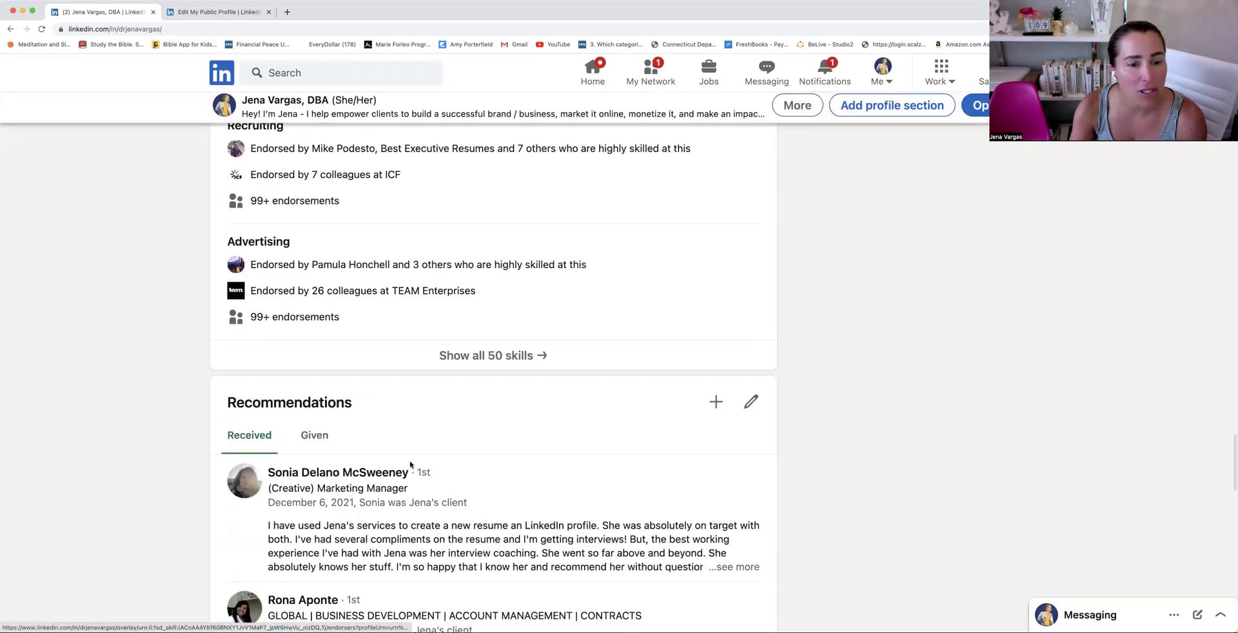
scroll(410, 466, "down", 2)
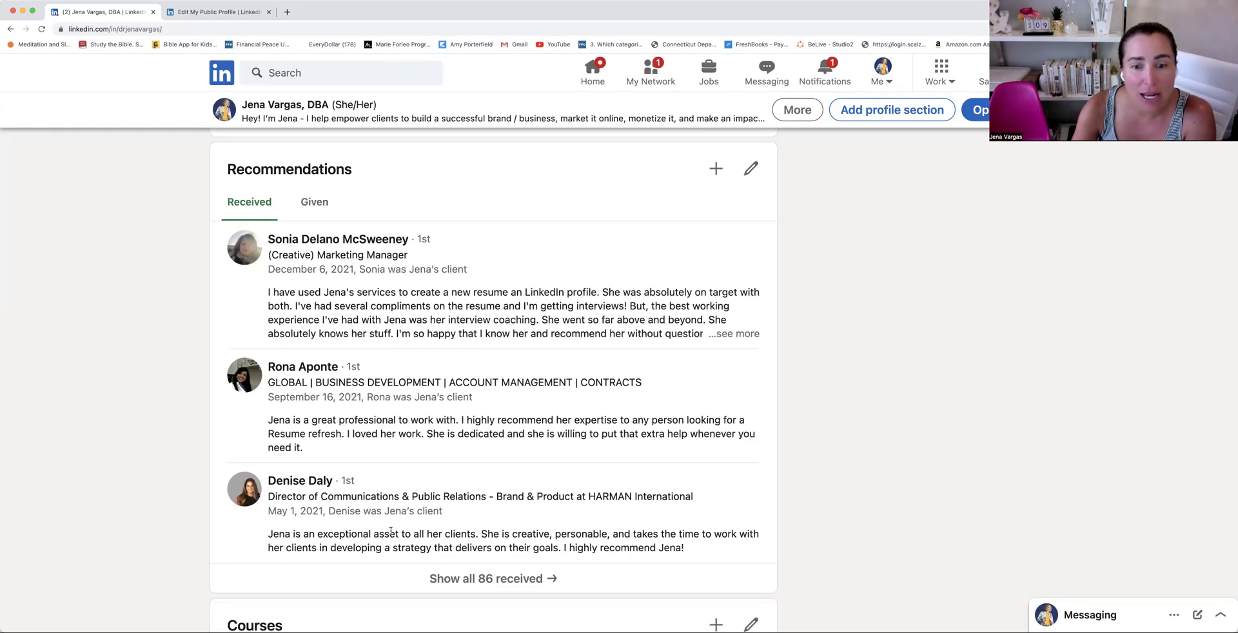
scroll(391, 532, "down", 2)
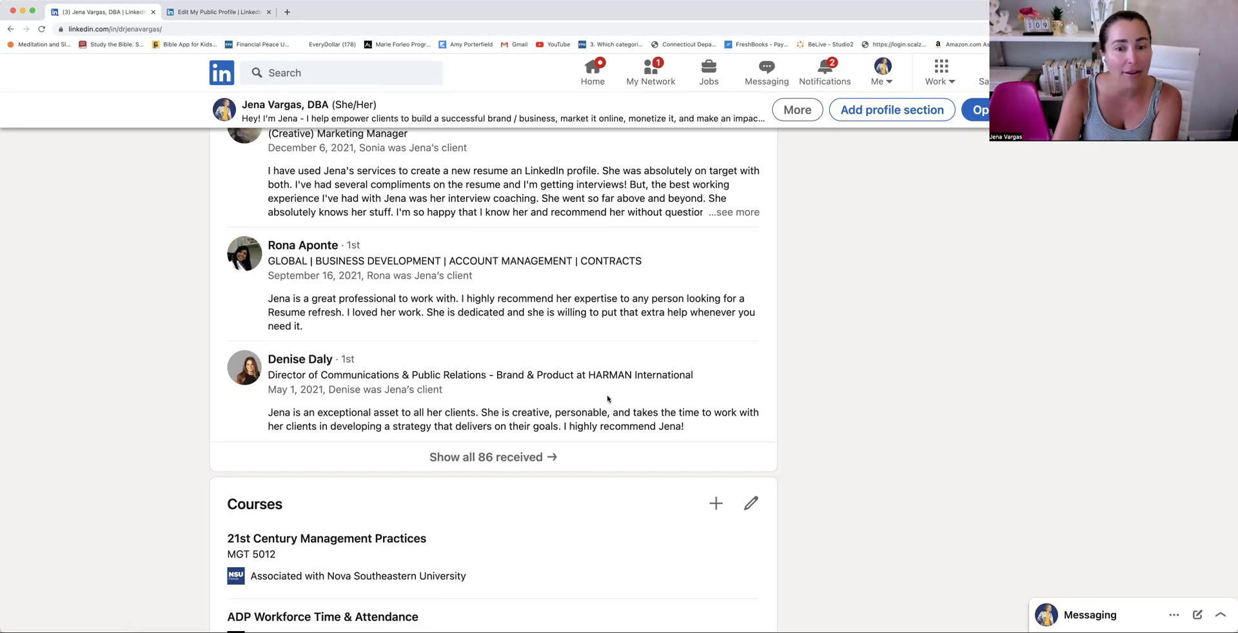
scroll(608, 398, "down", 2)
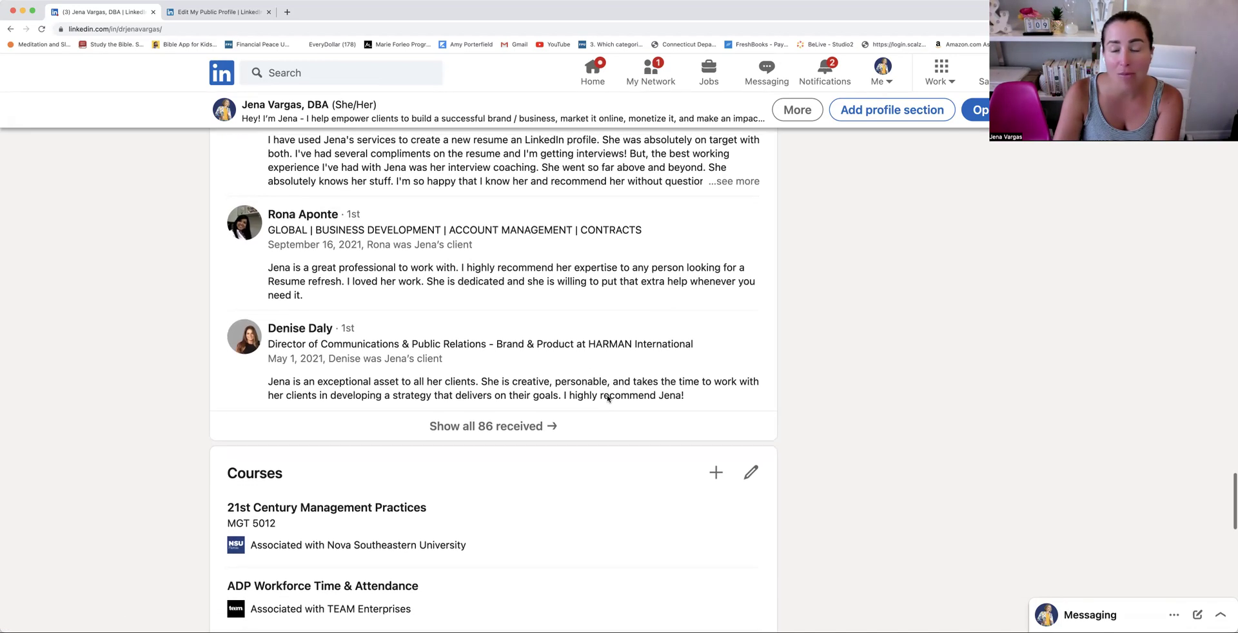
scroll(608, 398, "down", 2)
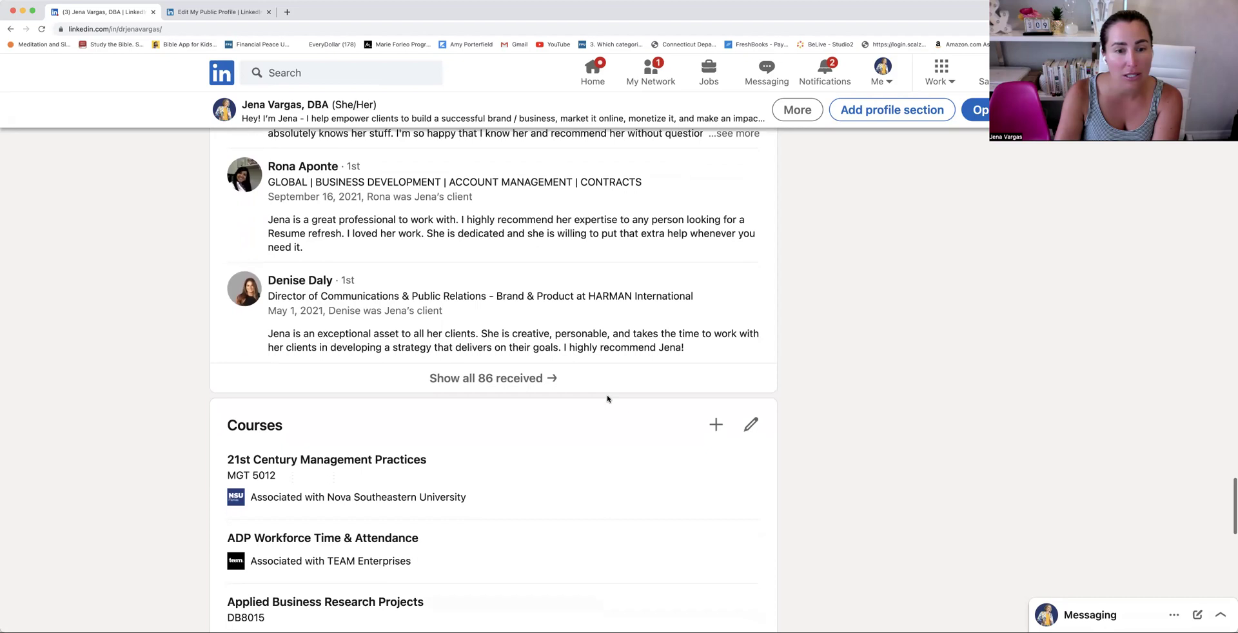
scroll(607, 398, "down", 5)
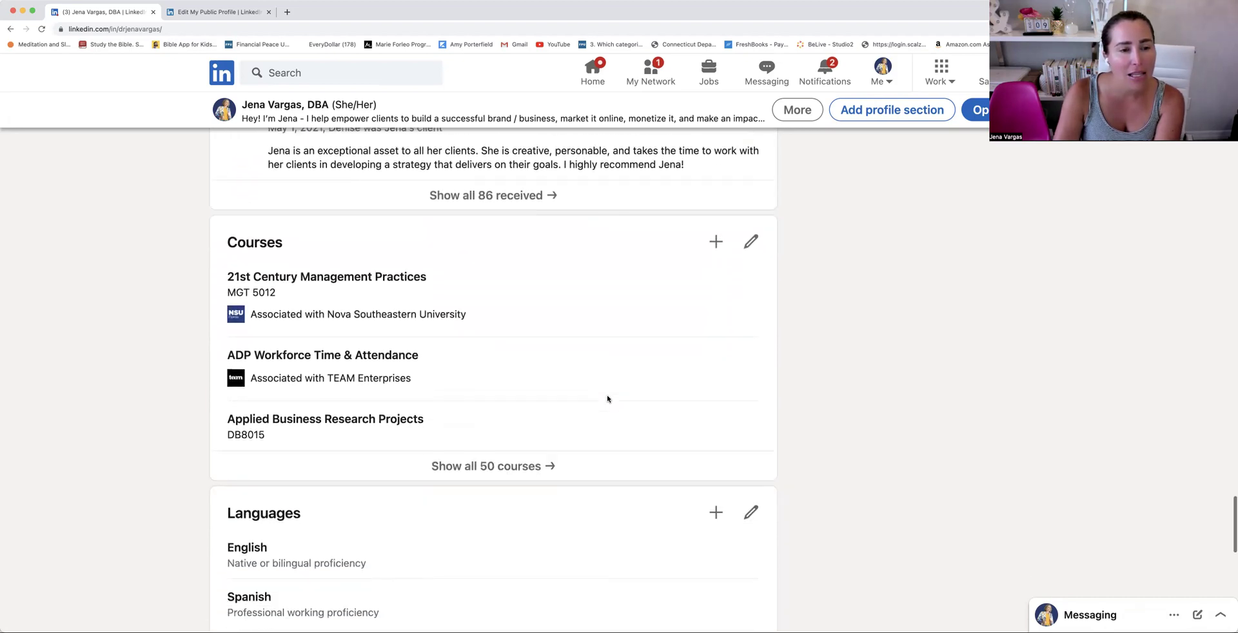
scroll(608, 399, "down", 1)
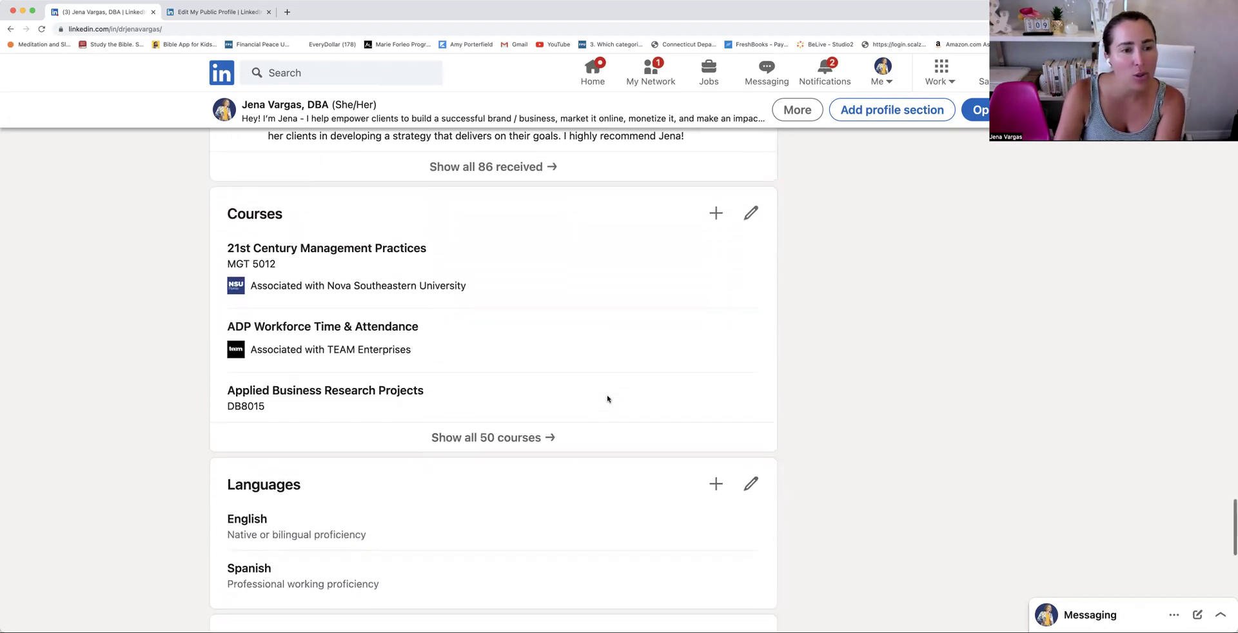
Open the Courses page and browse all 50 courses, from 21st Century Management Practices onward
left_click(488, 424)
scroll(488, 427, "down", 2)
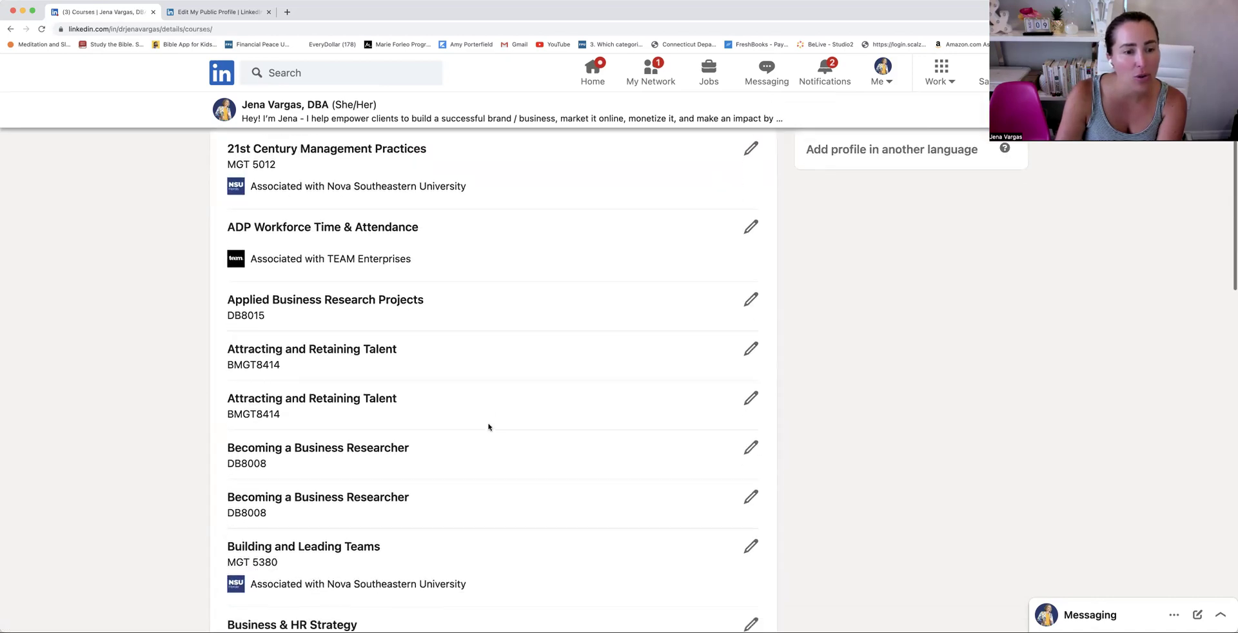
scroll(488, 427, "down", 8)
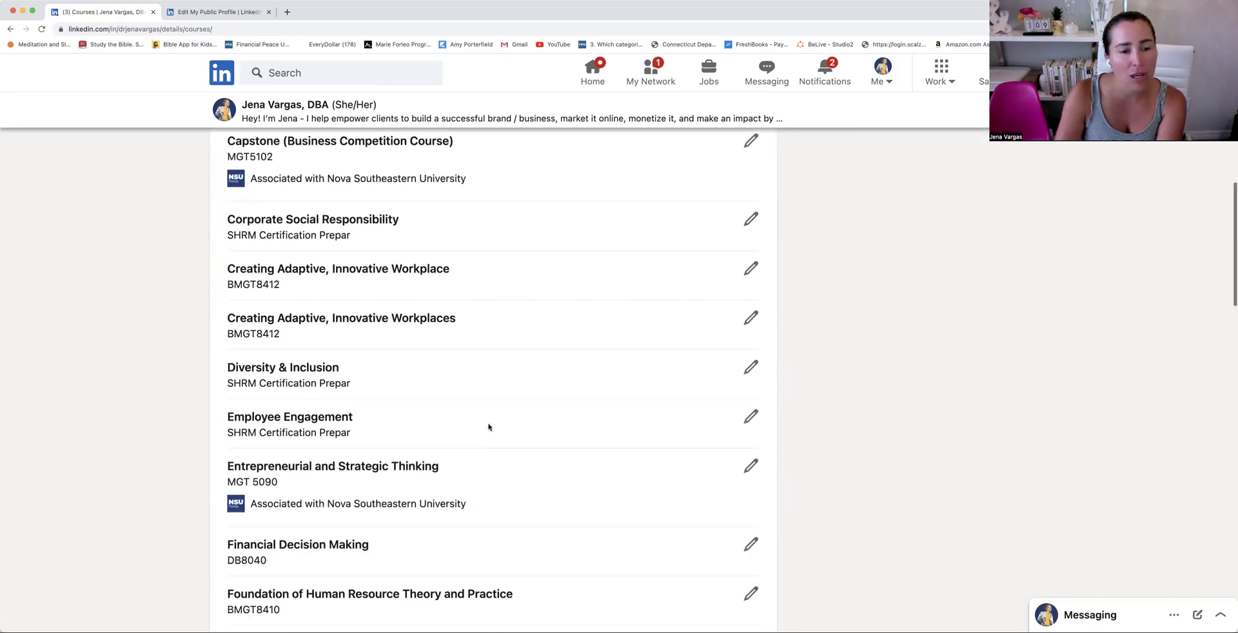
scroll(488, 427, "down", 7)
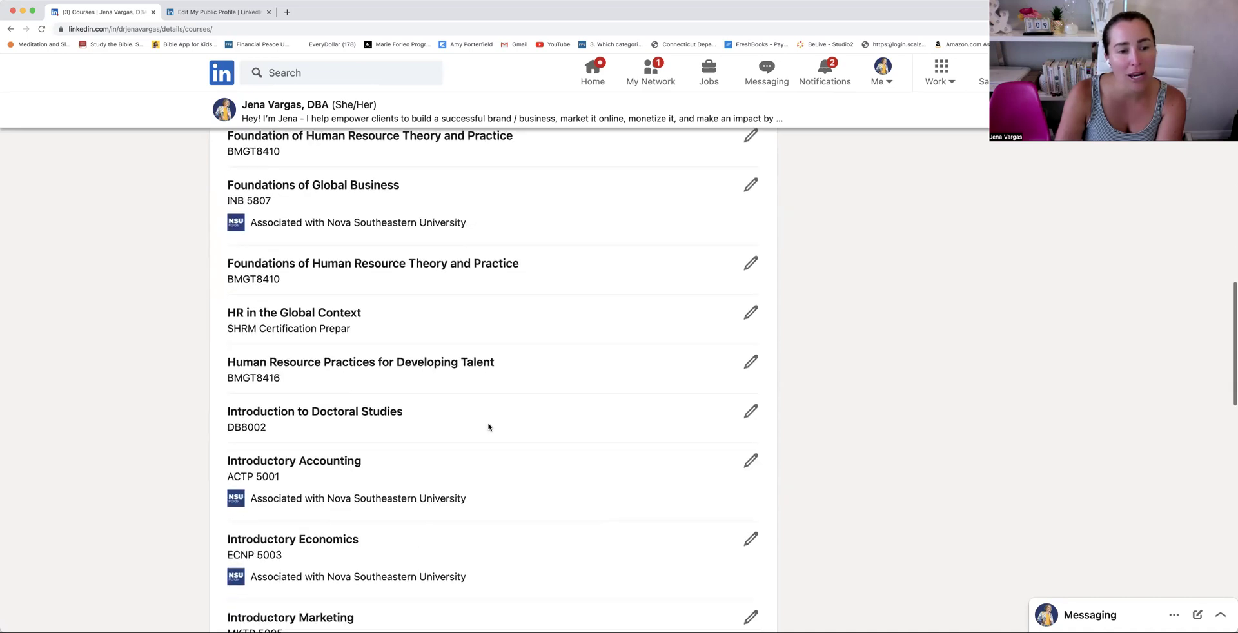
scroll(488, 427, "down", 5)
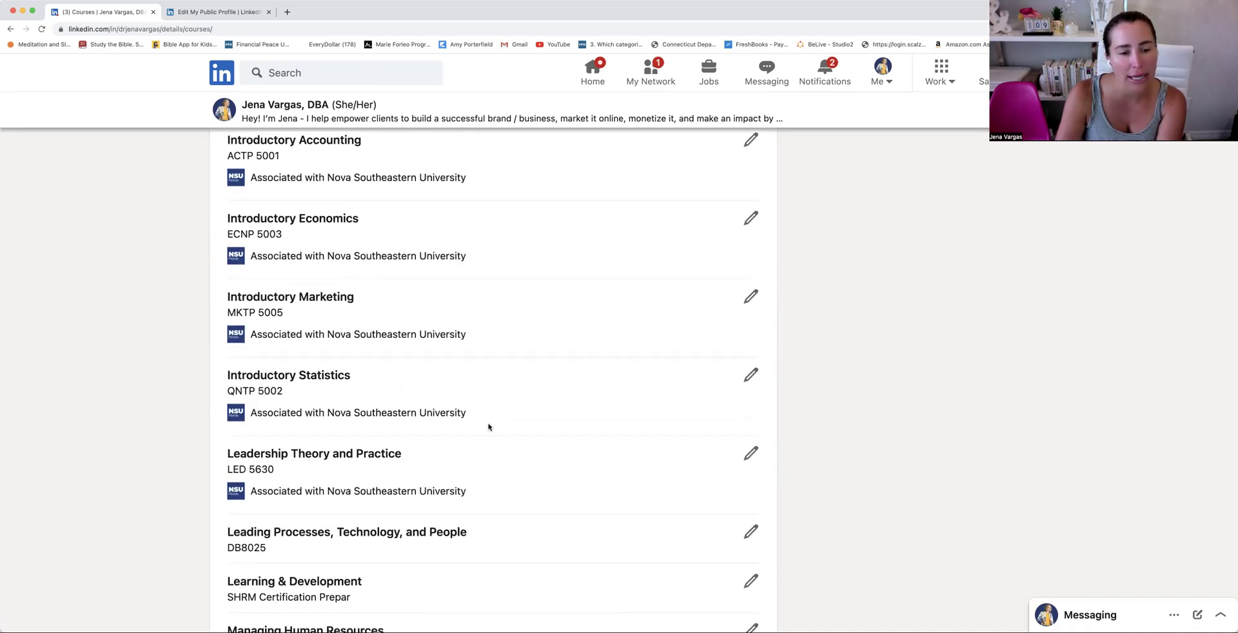
scroll(488, 427, "down", 4)
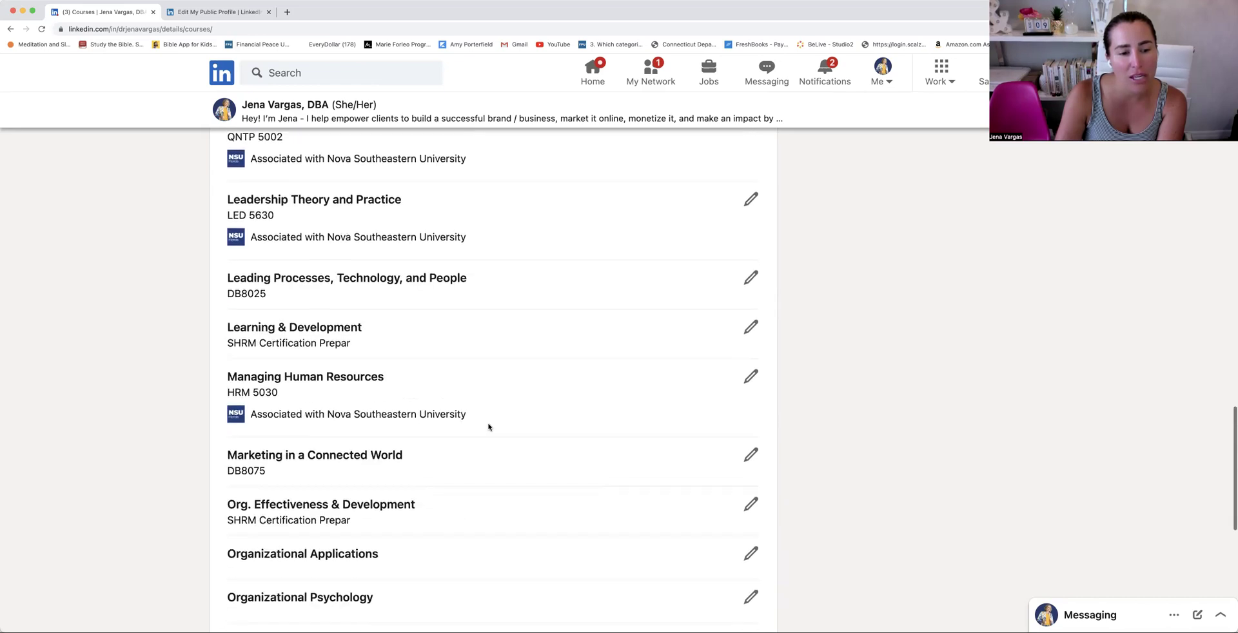
scroll(489, 427, "up", 6)
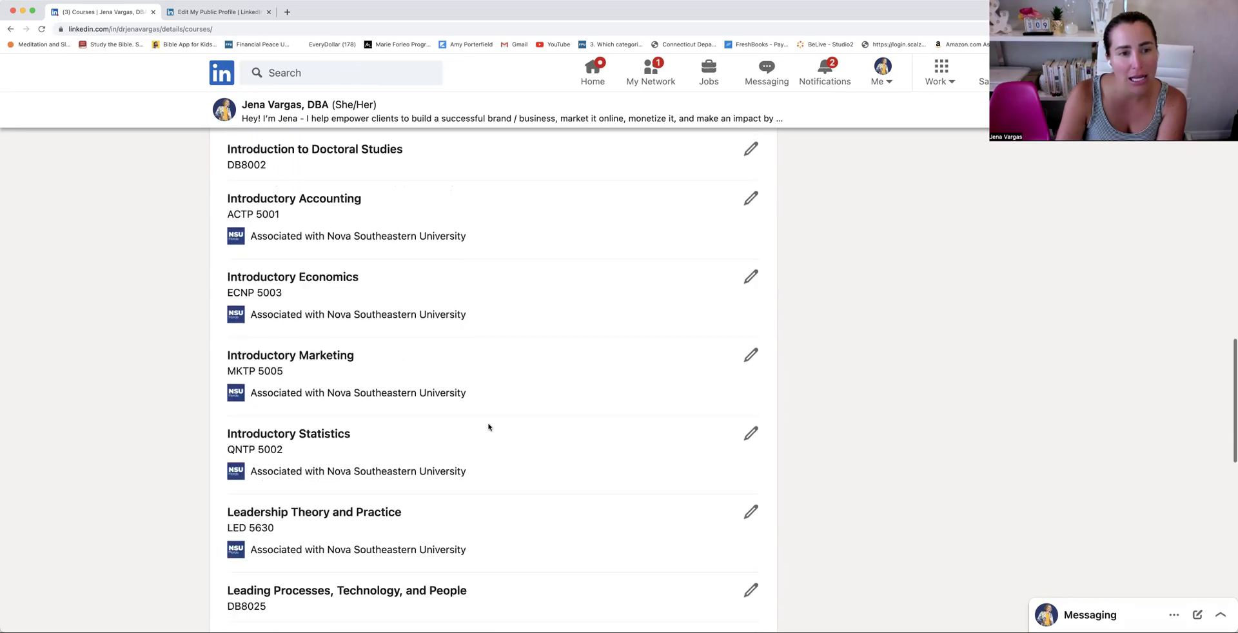
scroll(488, 427, "up", 15)
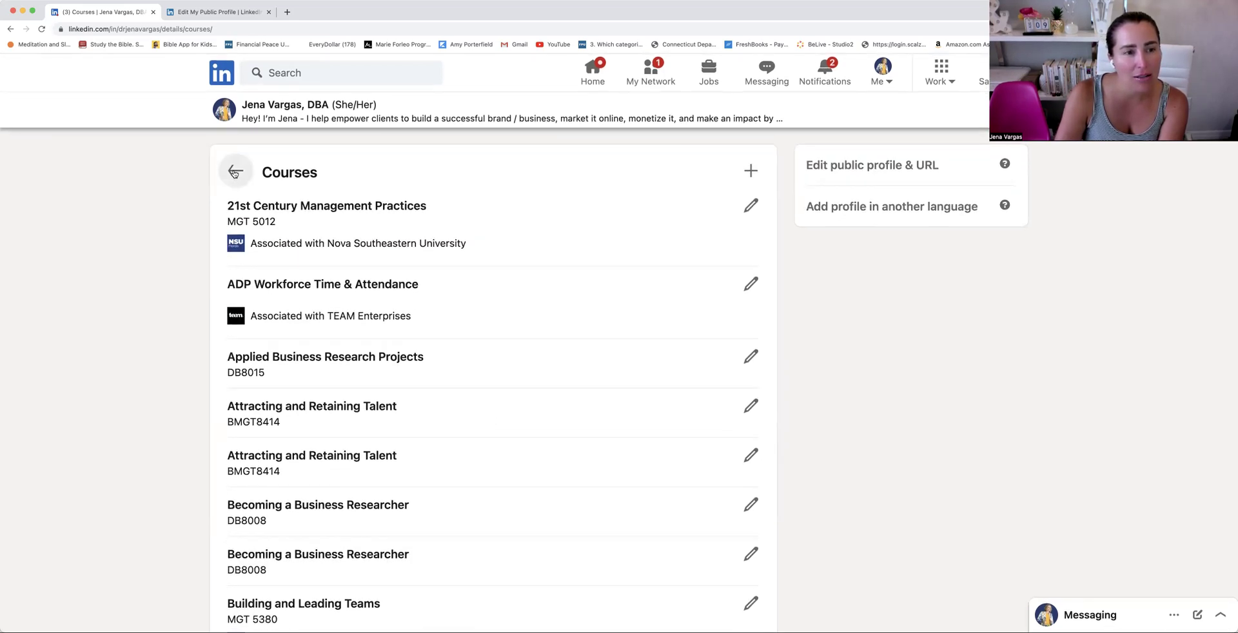
Back on the profile, scroll to Organizations, Interests and Causes, then return to the top
left_click(235, 172)
scroll(416, 388, "down", 4)
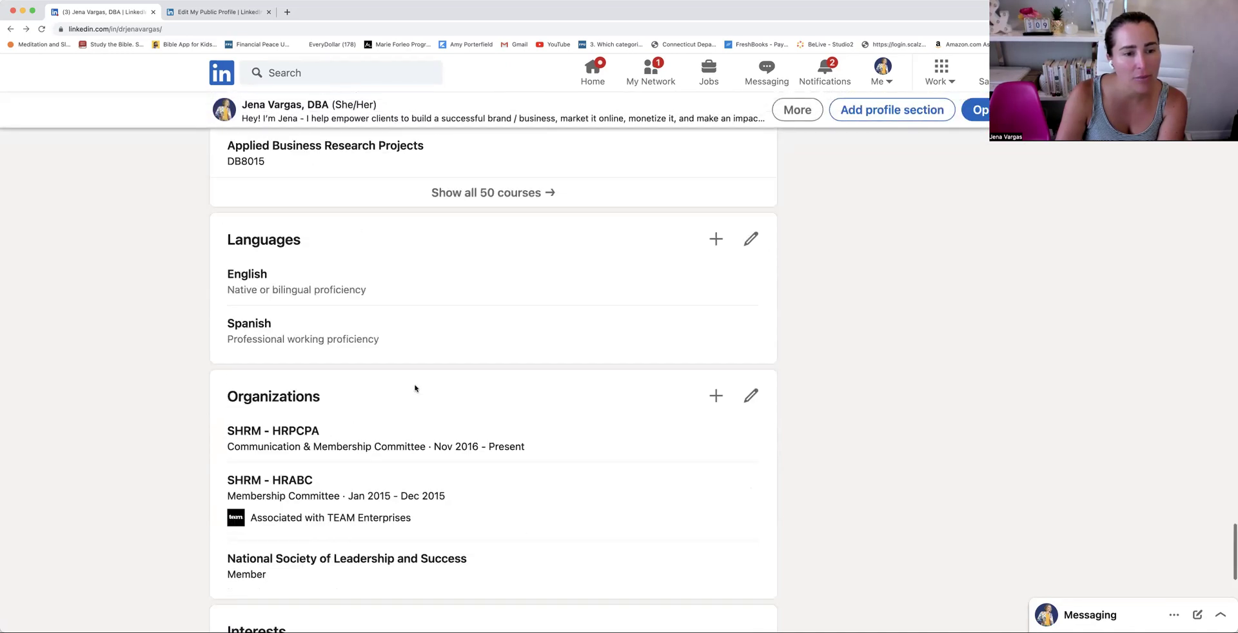
scroll(416, 389, "down", 3)
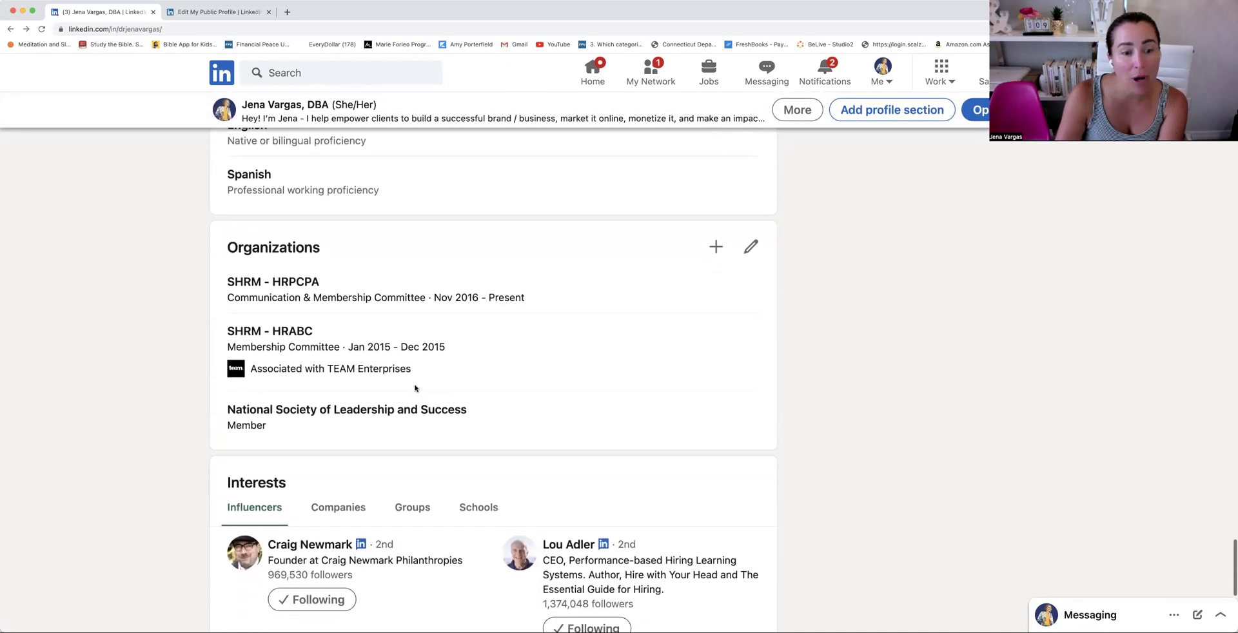
scroll(415, 388, "down", 3)
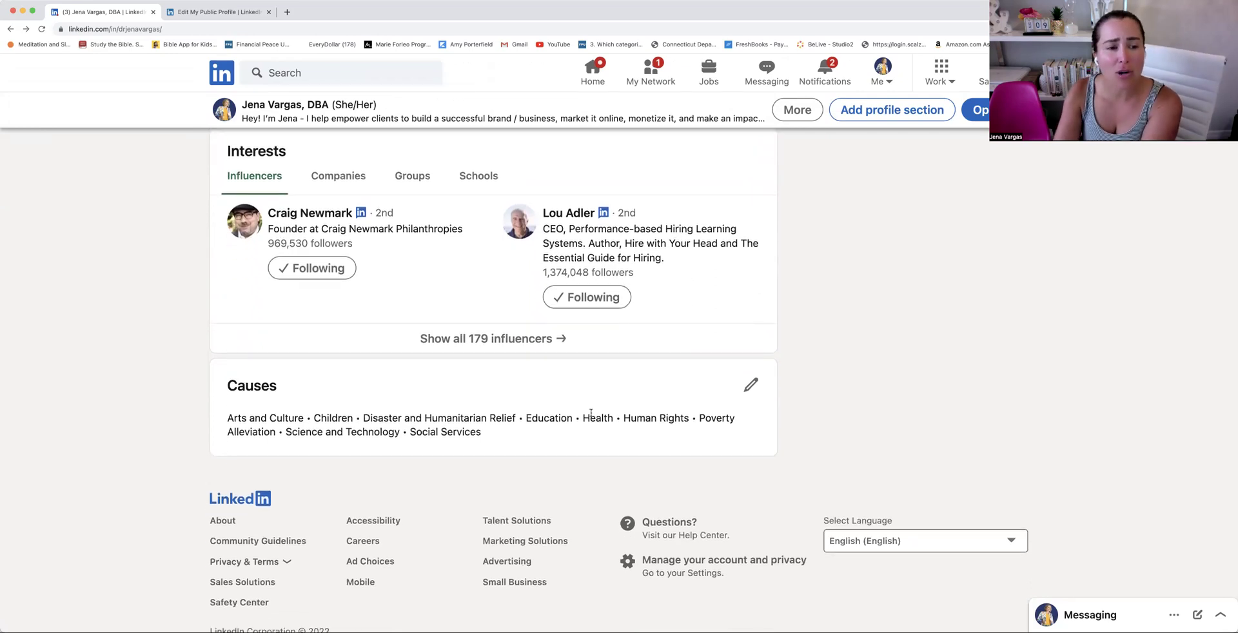
scroll(590, 414, "up", 12)
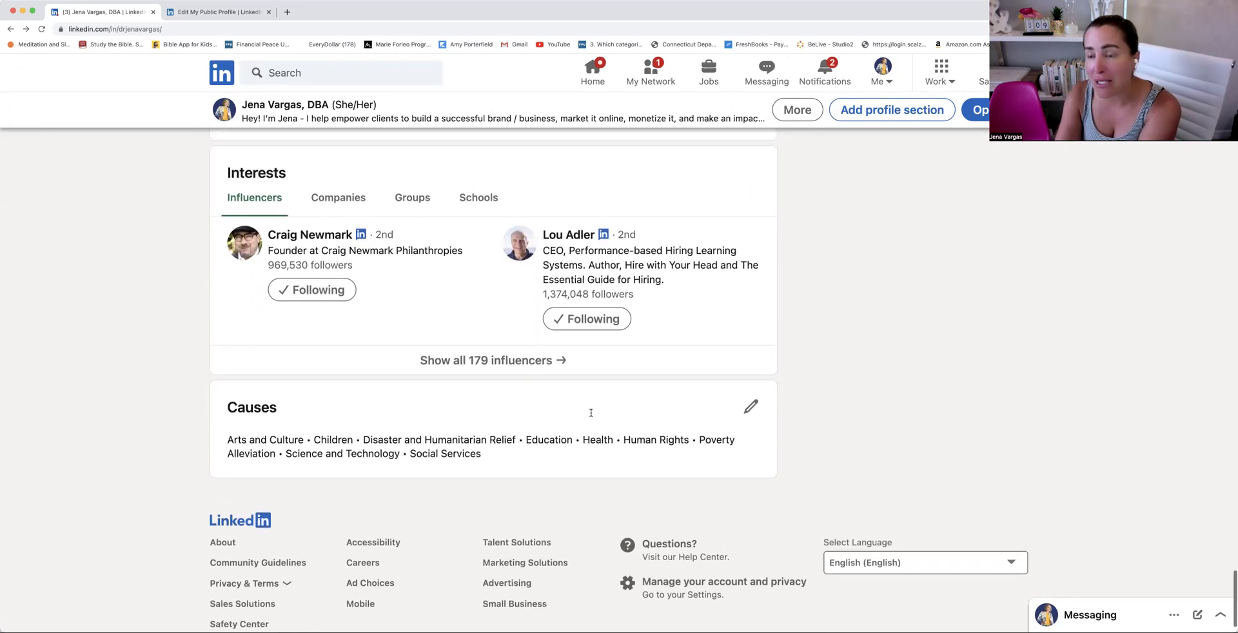
scroll(591, 416, "up", 10)
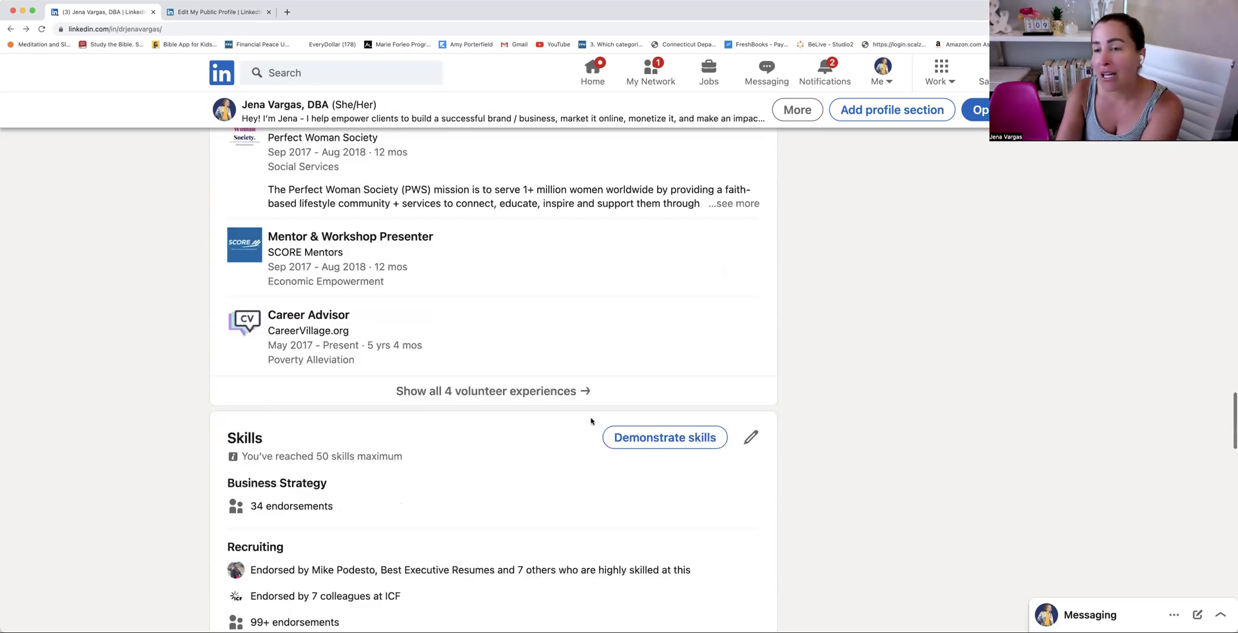
scroll(591, 418, "up", 15)
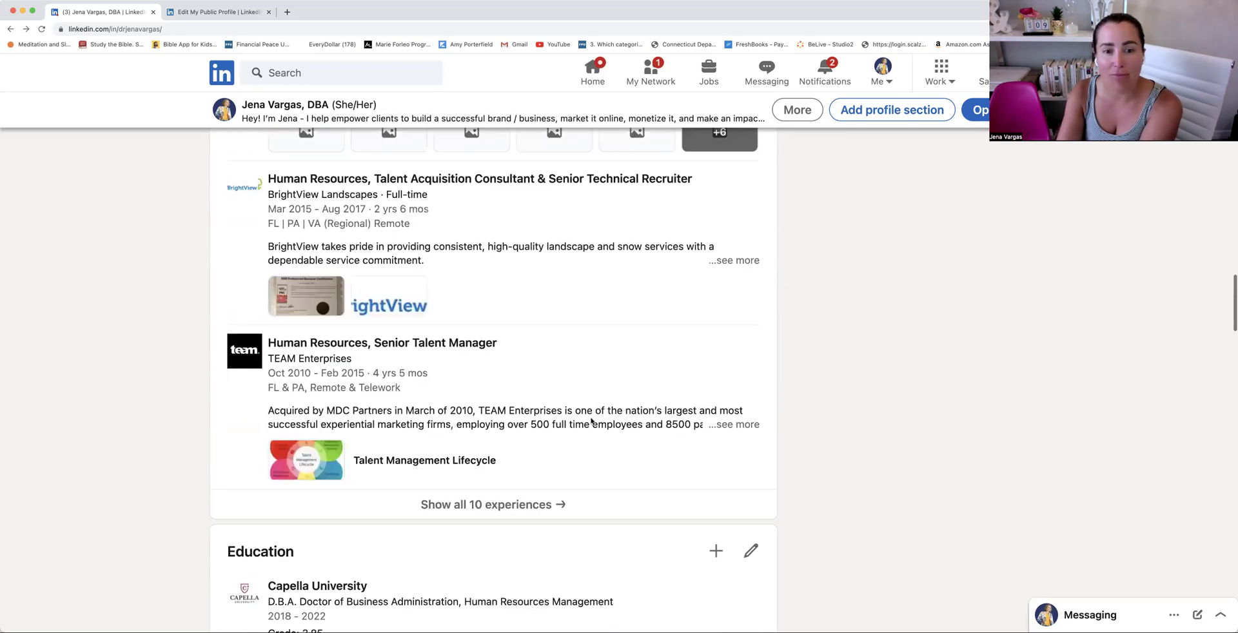
scroll(590, 421, "up", 10)
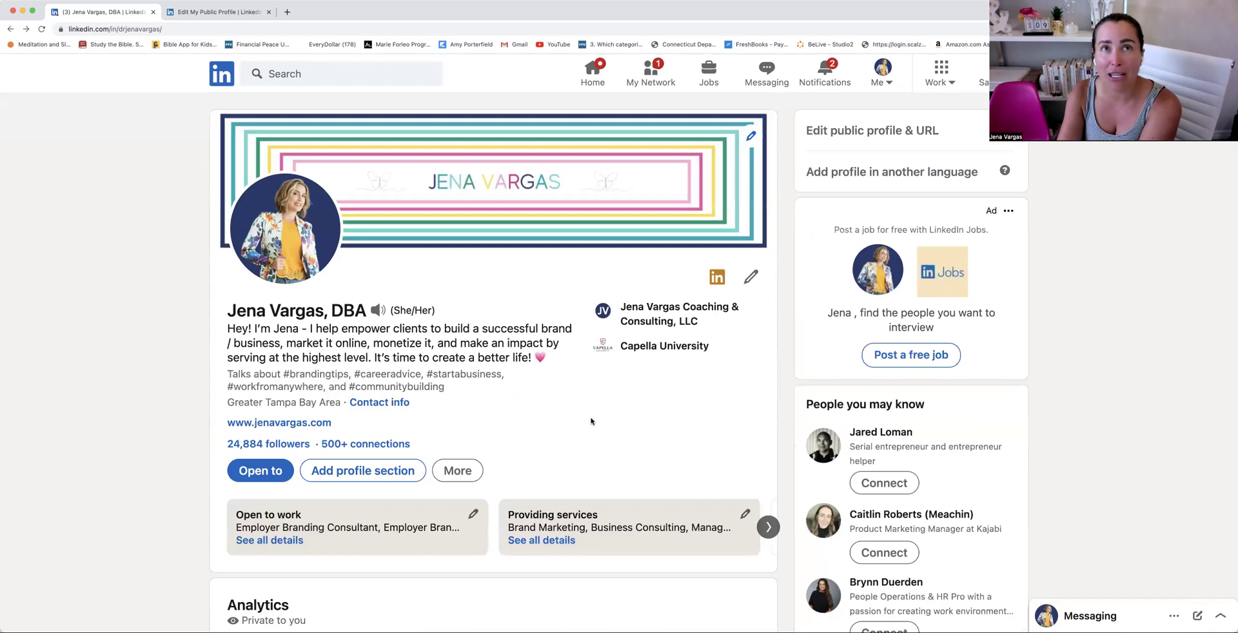